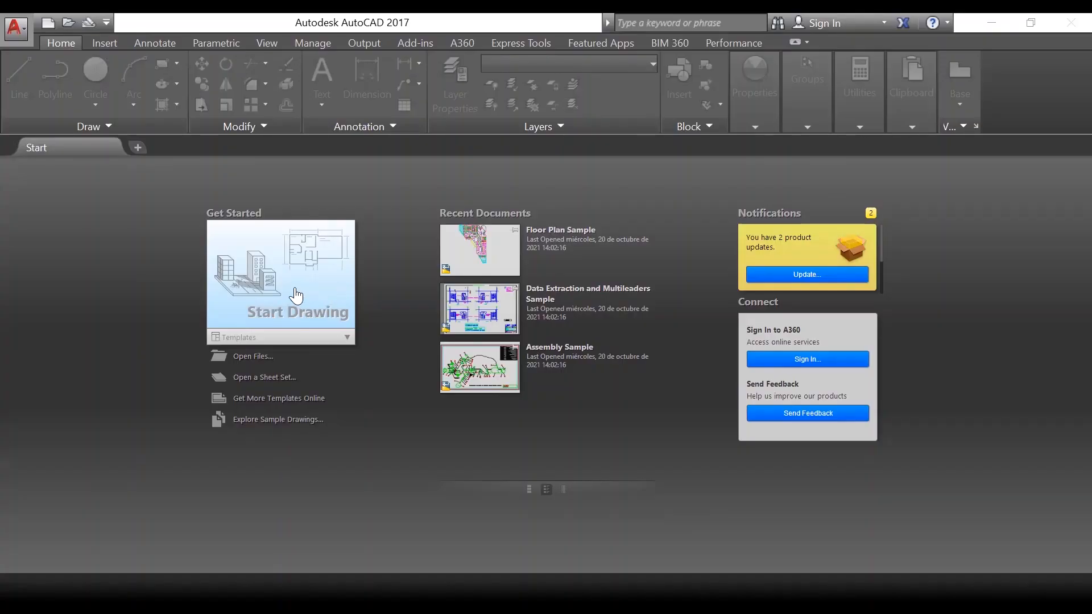
- Start a new blank drawing and clear any selection in the empty drawing area
click(295, 289)
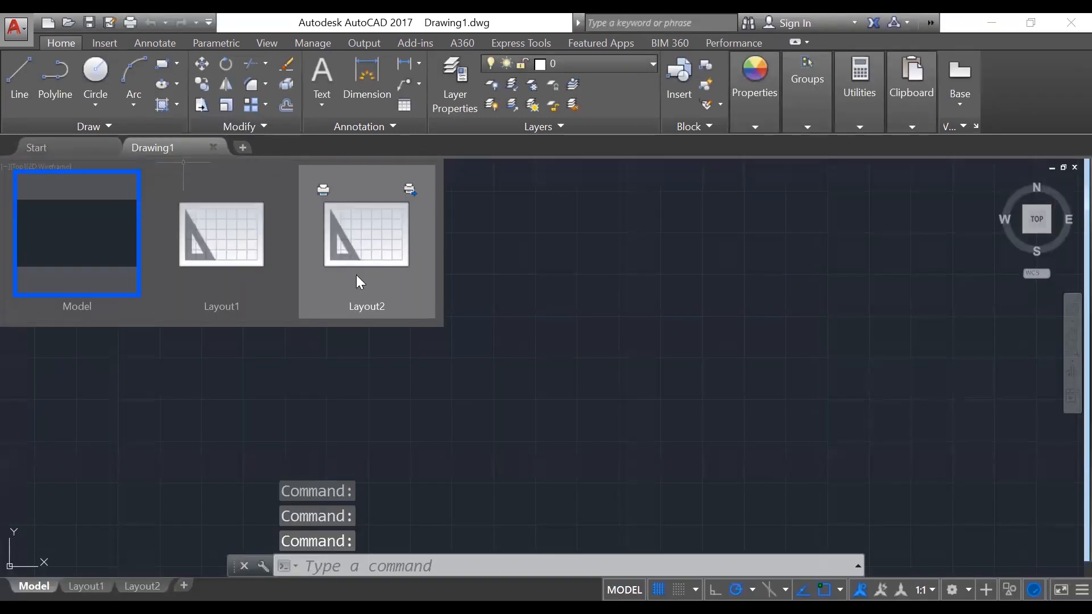
click(673, 287)
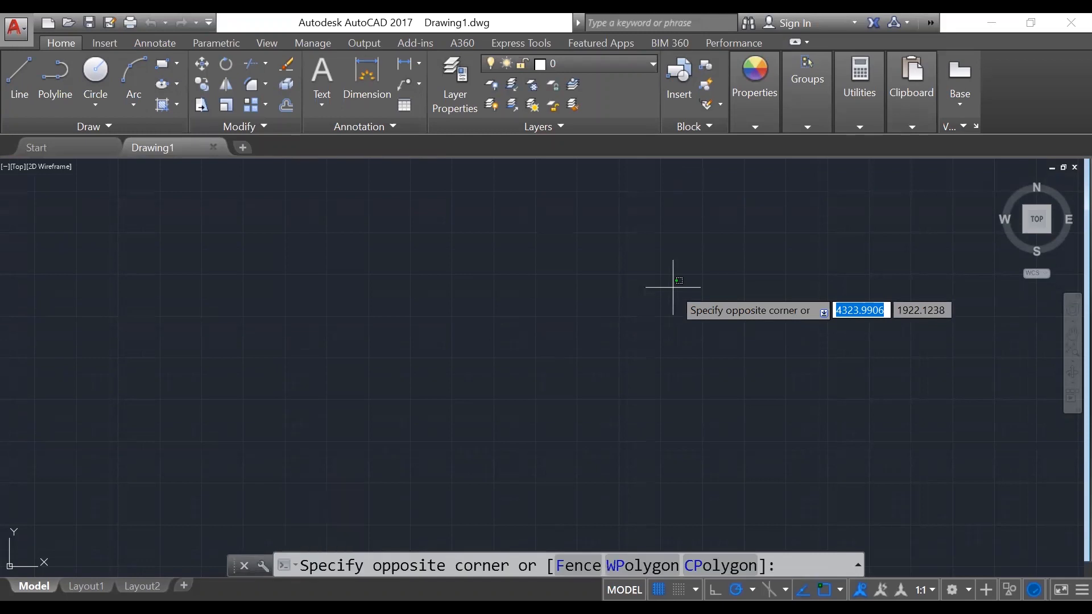
click(466, 336)
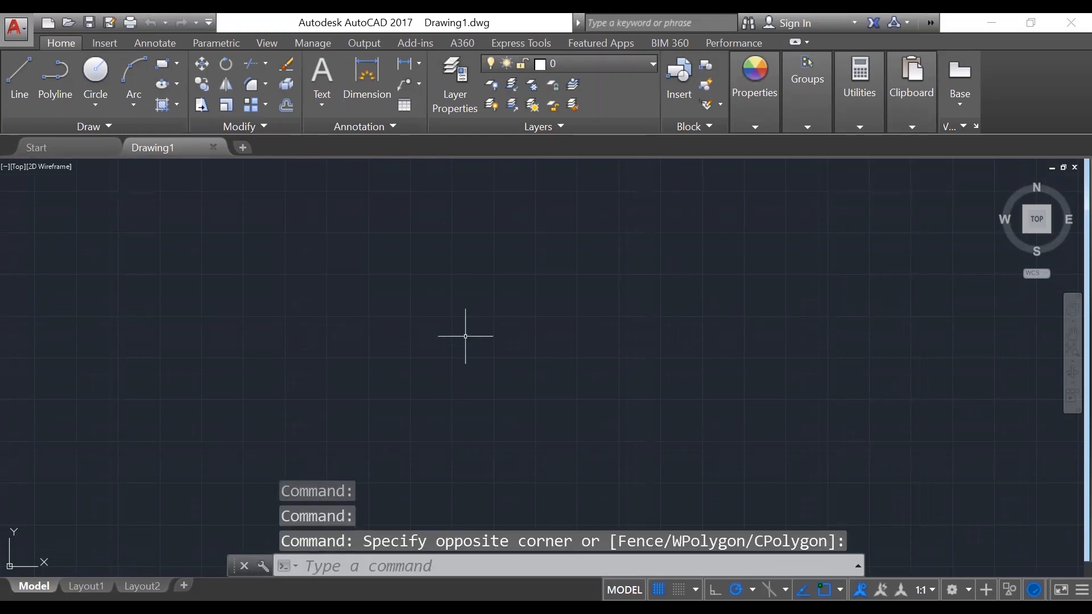
key(Escape)
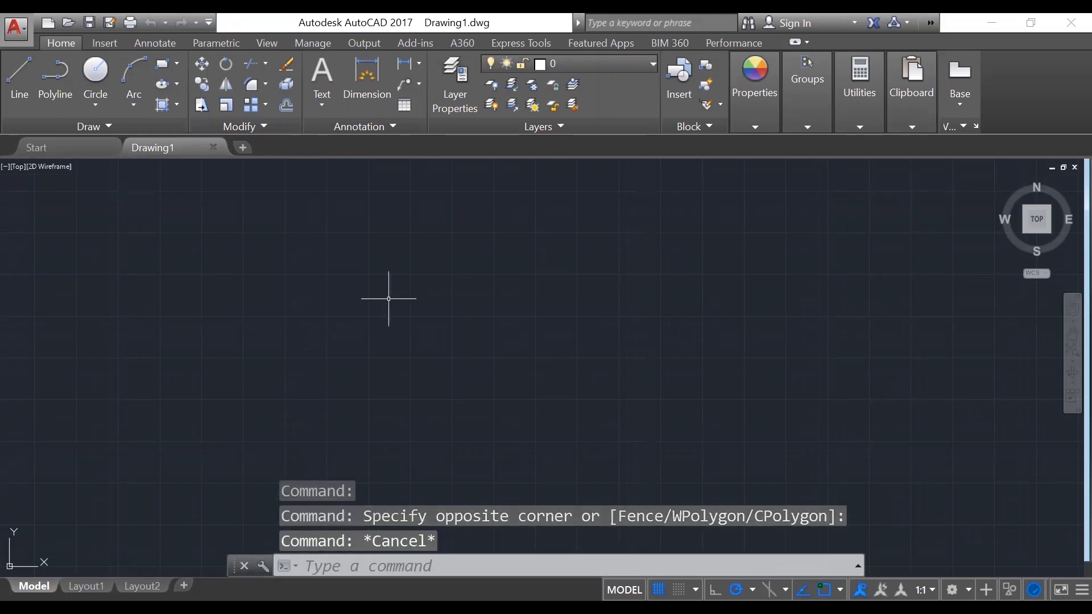
- Minimize the ribbon to panel titles only, so the drawing area is larger
click(113, 146)
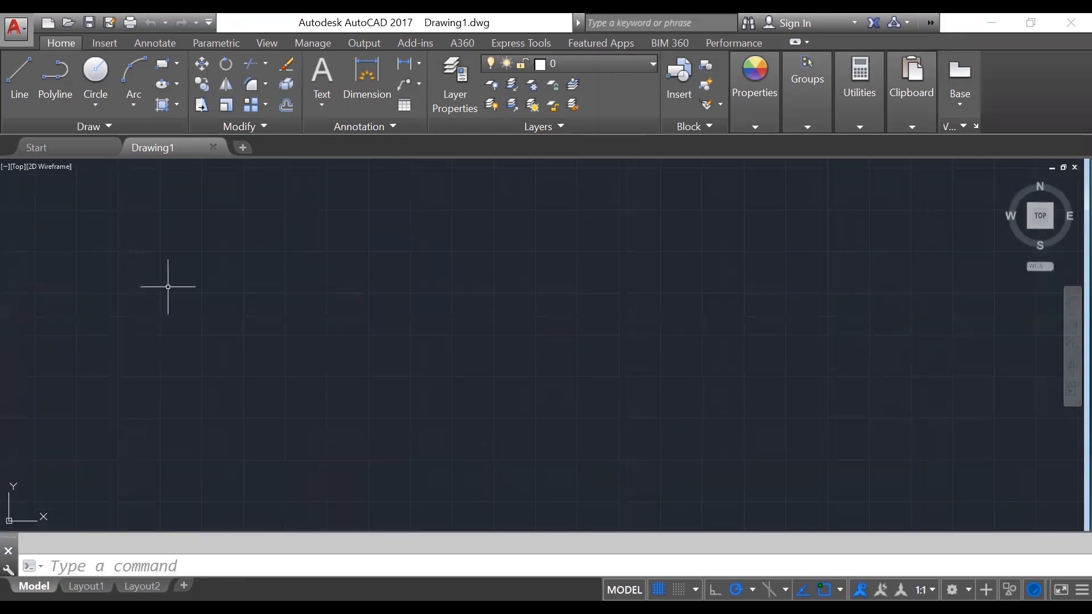
double_click(66, 42)
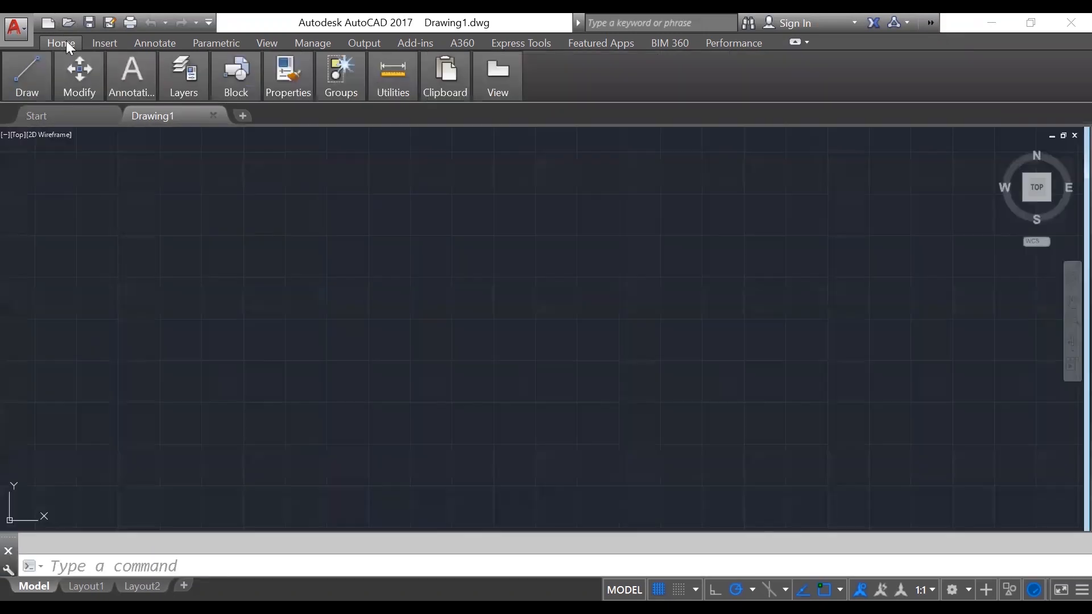
double_click(65, 40)
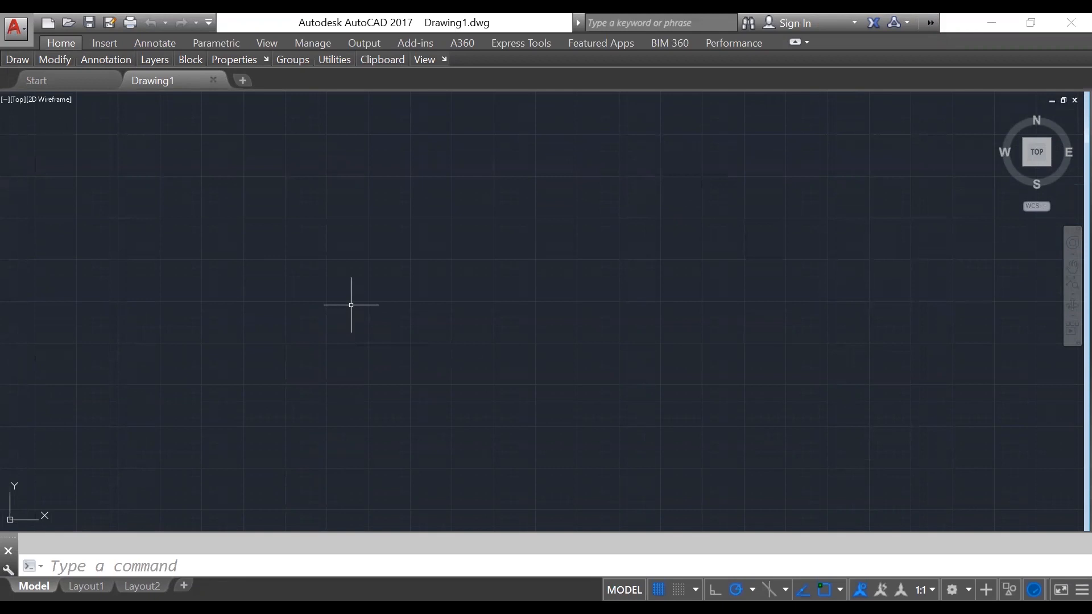
- Try starting the Line command as L, LINE and _LINE, and place a first point in the drawing area
text(l)
key(Return)
key(Escape)
text(LINE)
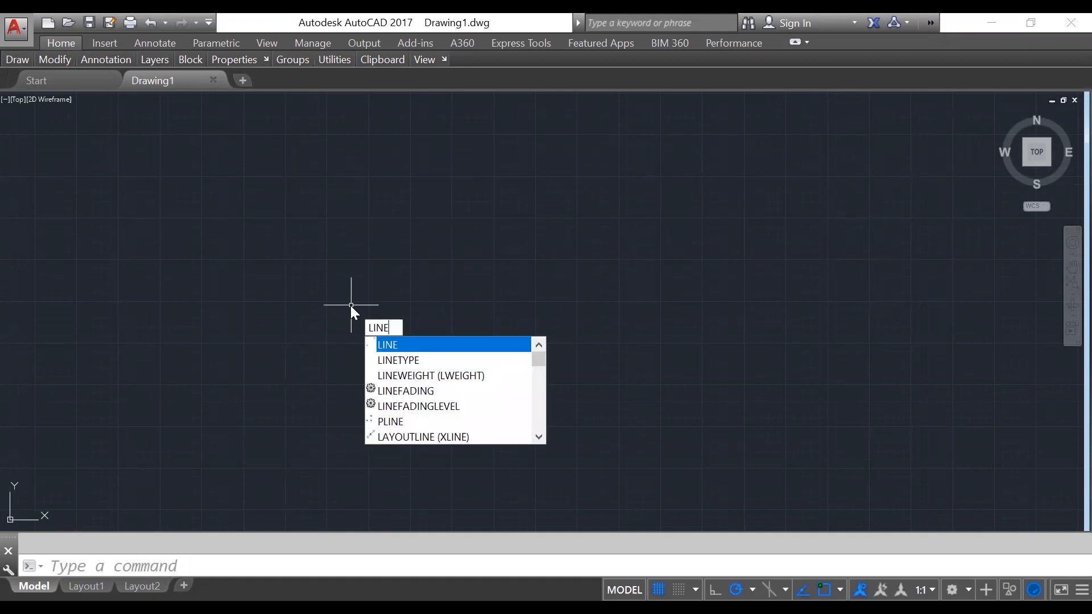
key(Return)
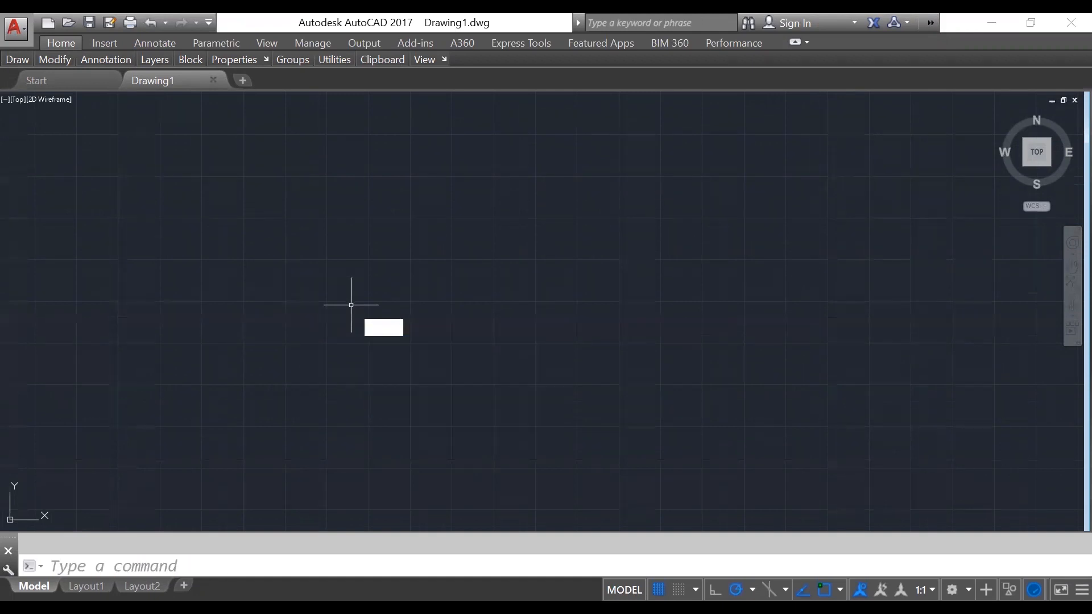
text(LINE)
key(BackSpace)
key(BackSpace)
key(BackSpace)
key(BackSpace)
text(_lINE)
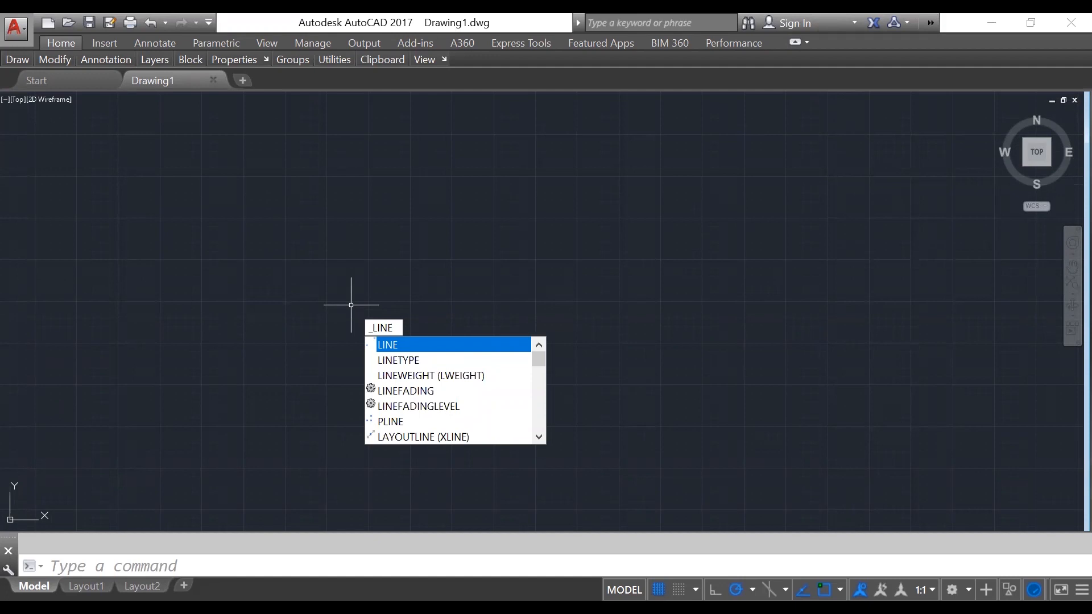
key(Return)
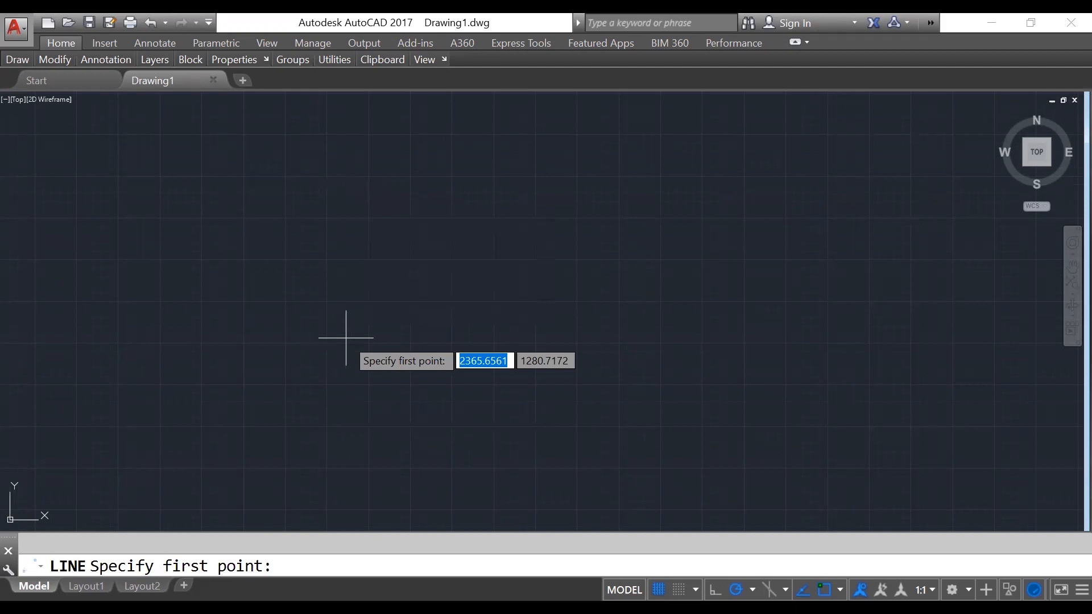
click(204, 382)
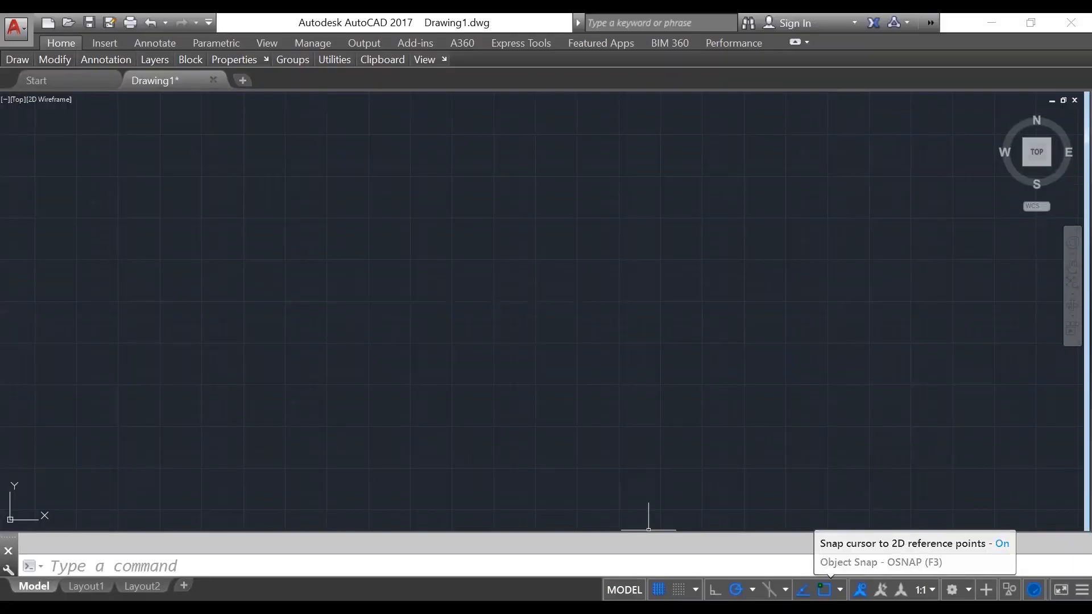
- Enable all object snap modes in the drafting settings and apply them
click(840, 590)
click(864, 562)
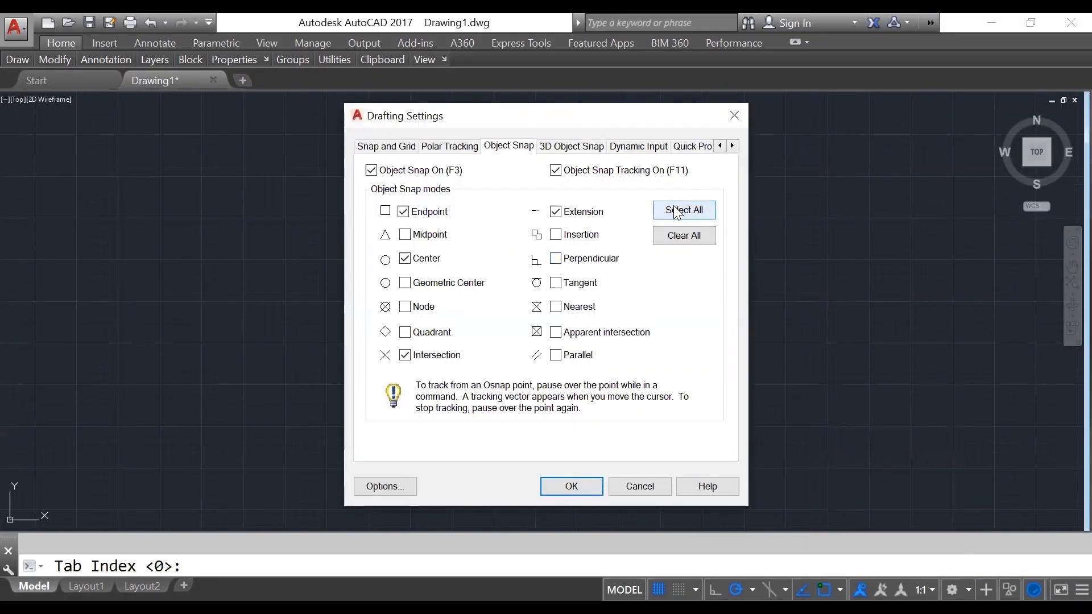
click(733, 115)
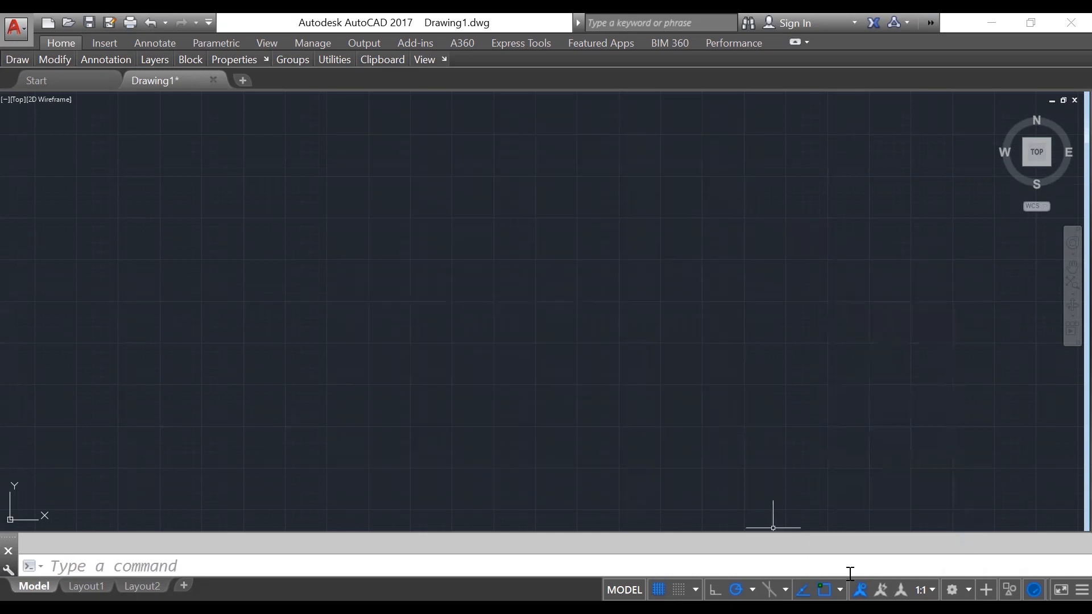
click(840, 589)
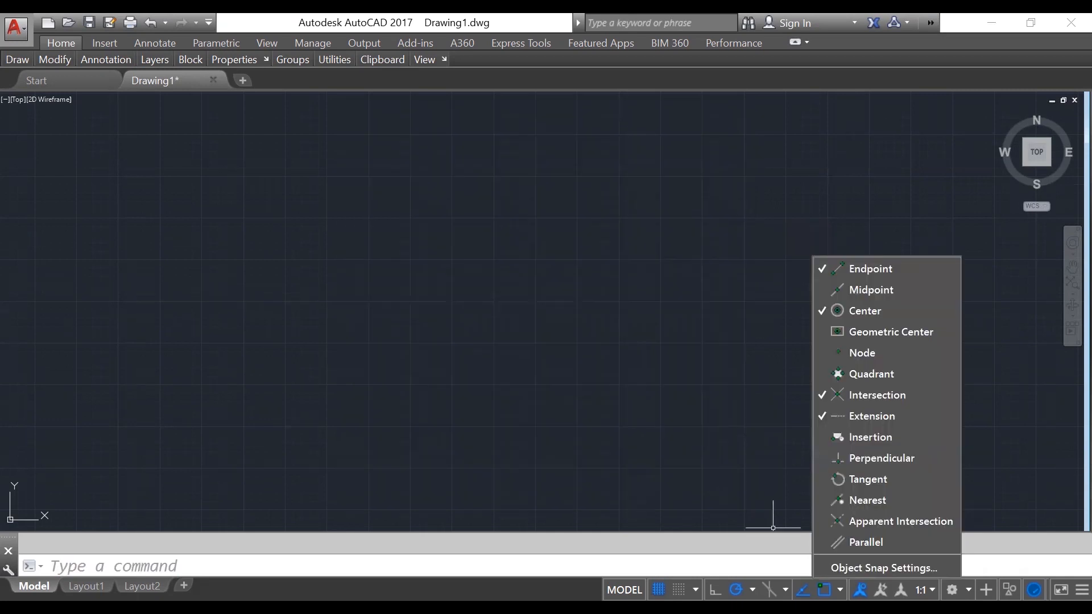
click(872, 565)
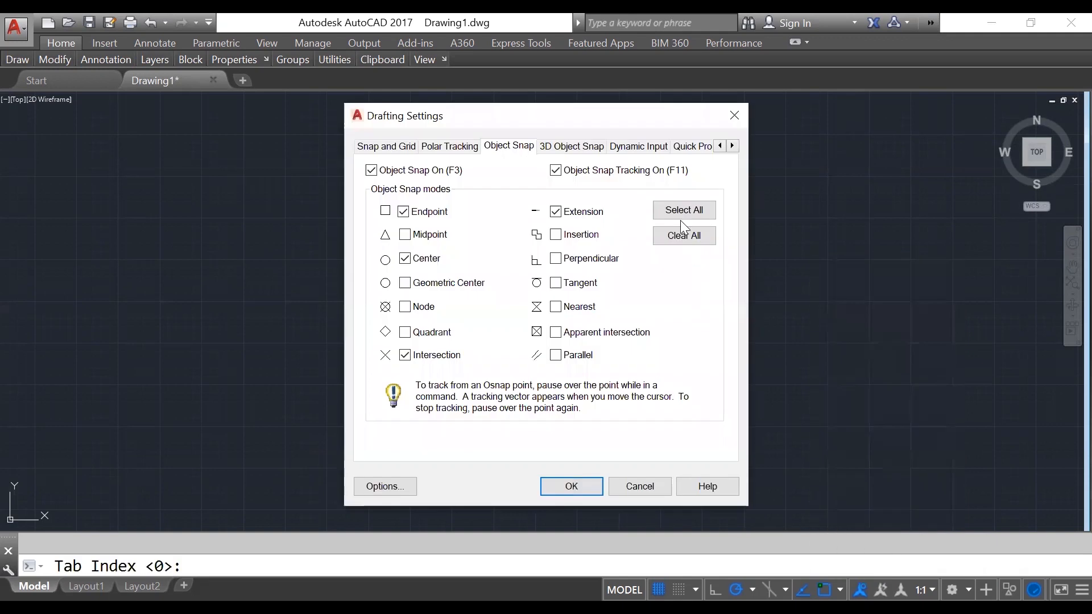
click(682, 210)
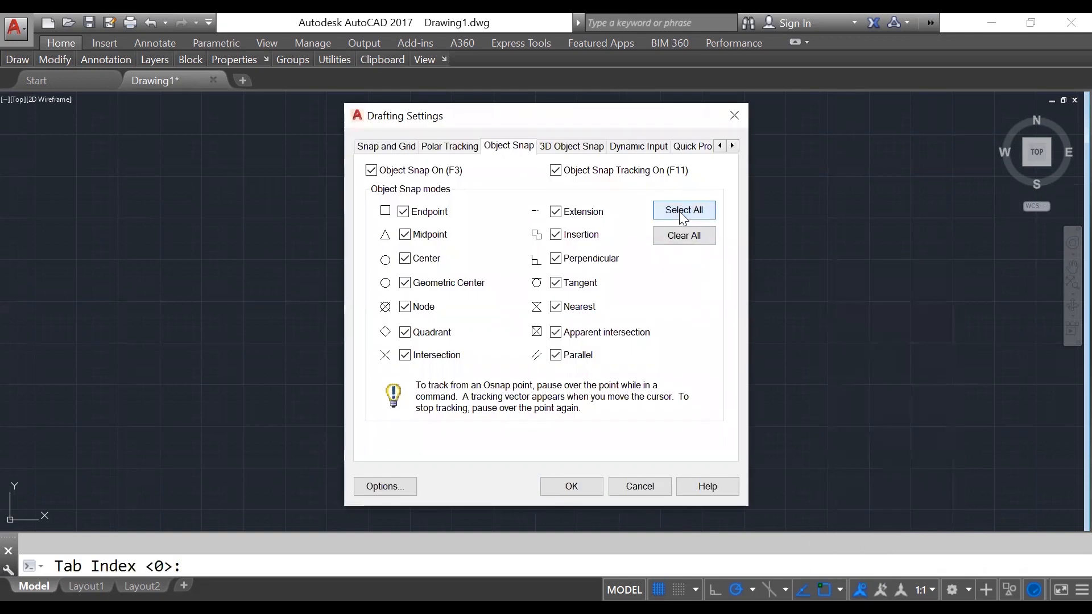
click(571, 486)
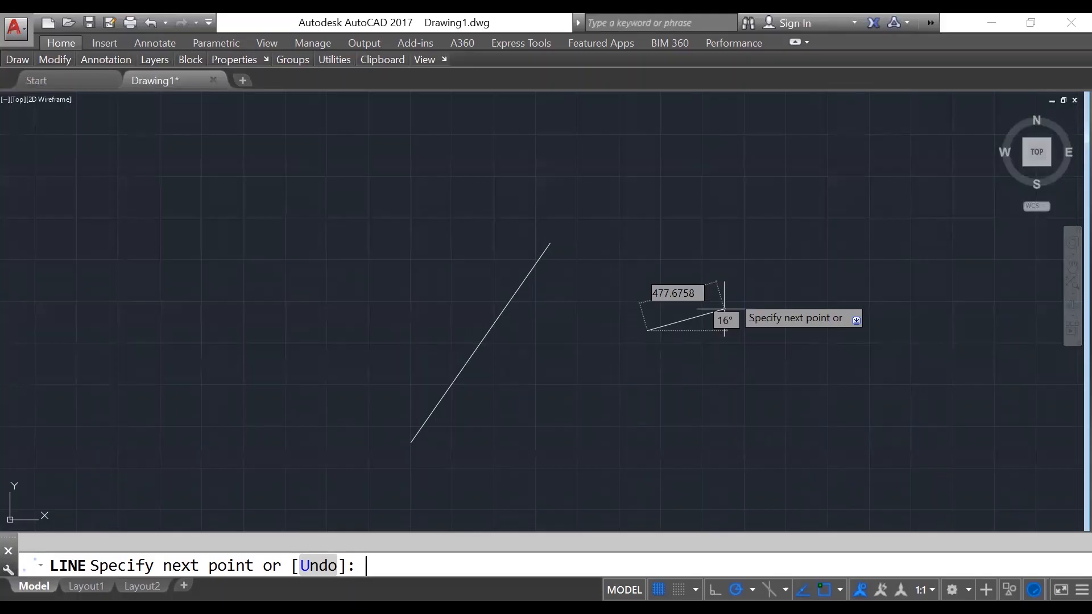
- End the running line, toggle Ortho mode and erase the diagonal line
key(Escape)
click(716, 589)
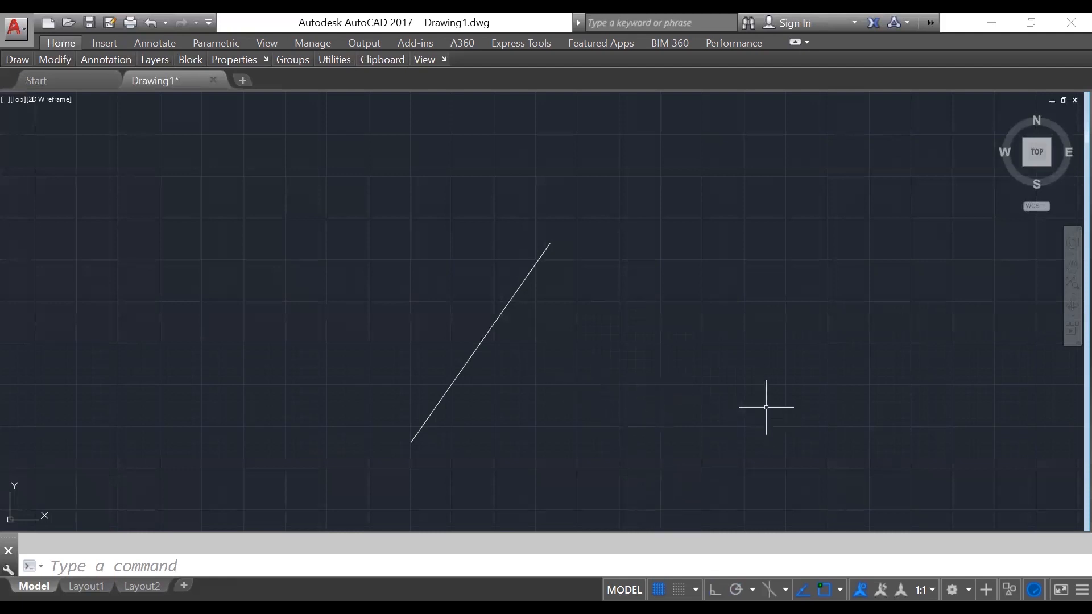
click(504, 349)
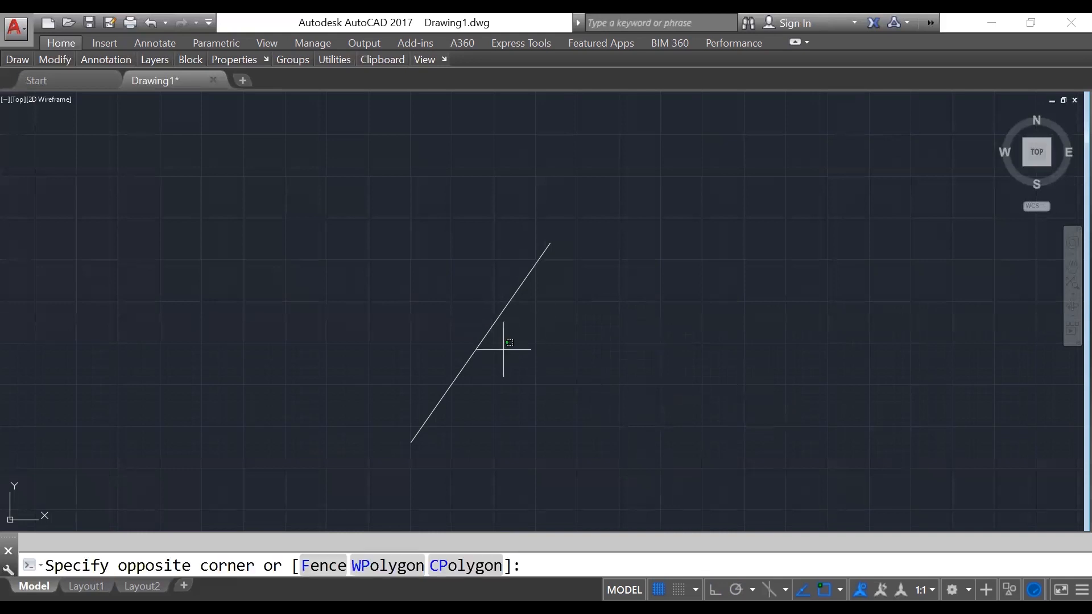
click(465, 323)
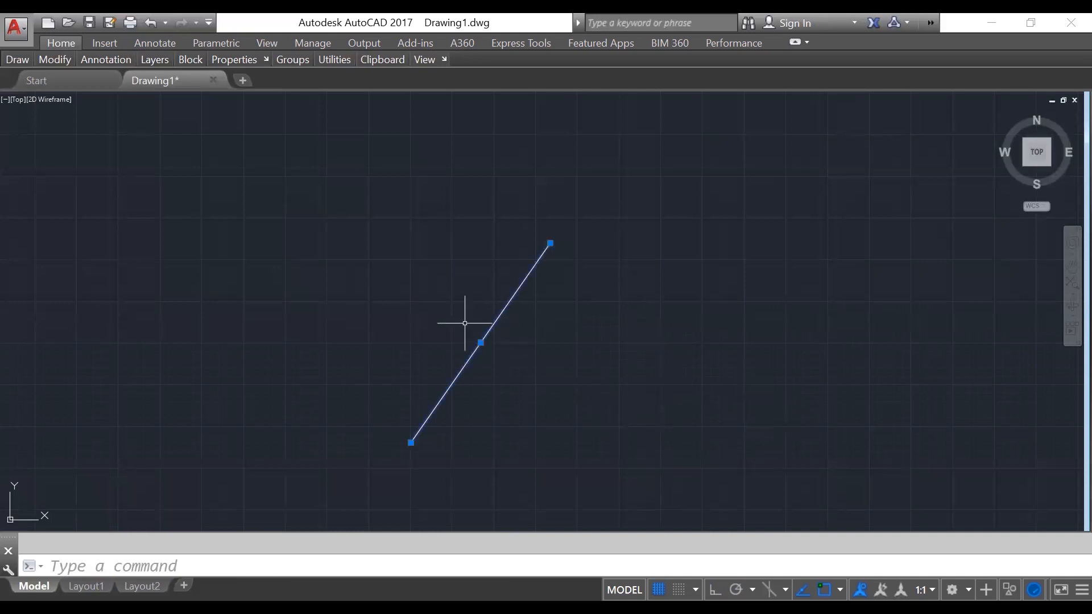
key(Delete)
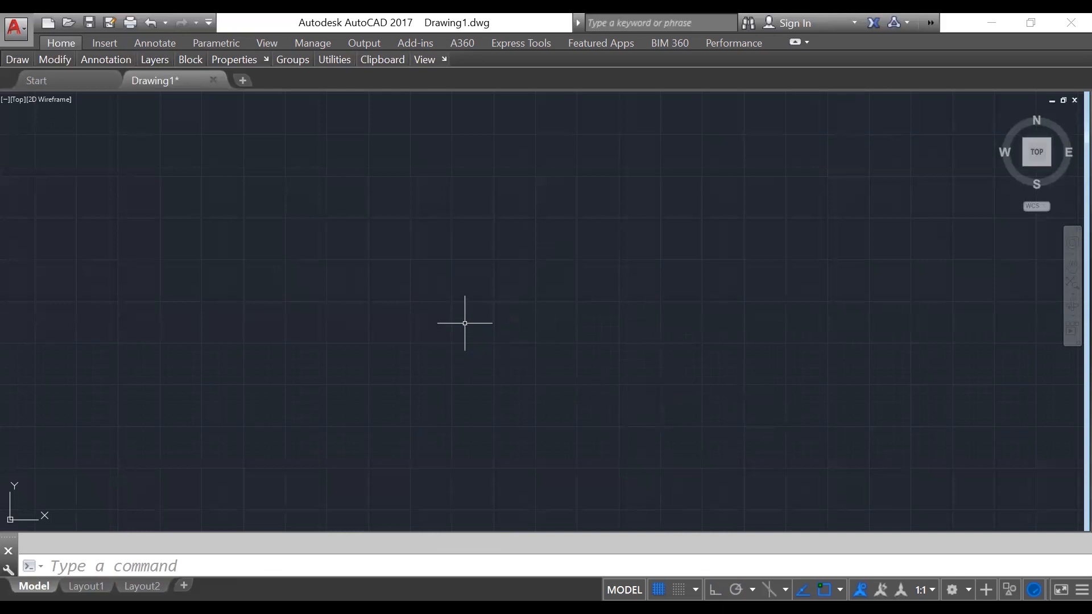
- Start a line at a free point in the drawing and draw its first segment 1000 units long at 0°
text(l)
key(Return)
click(294, 392)
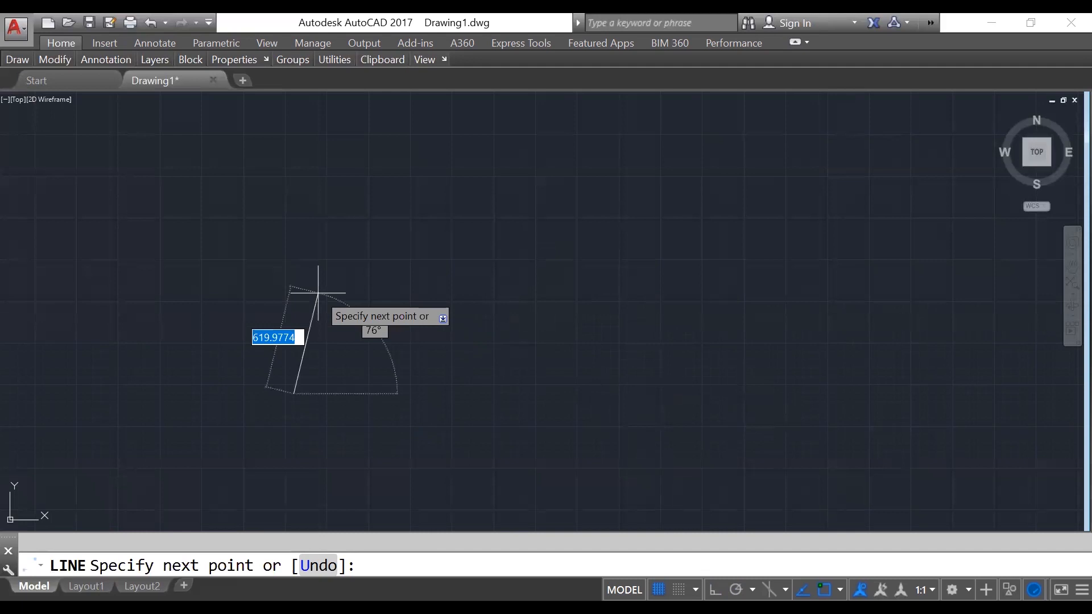
text(1000)
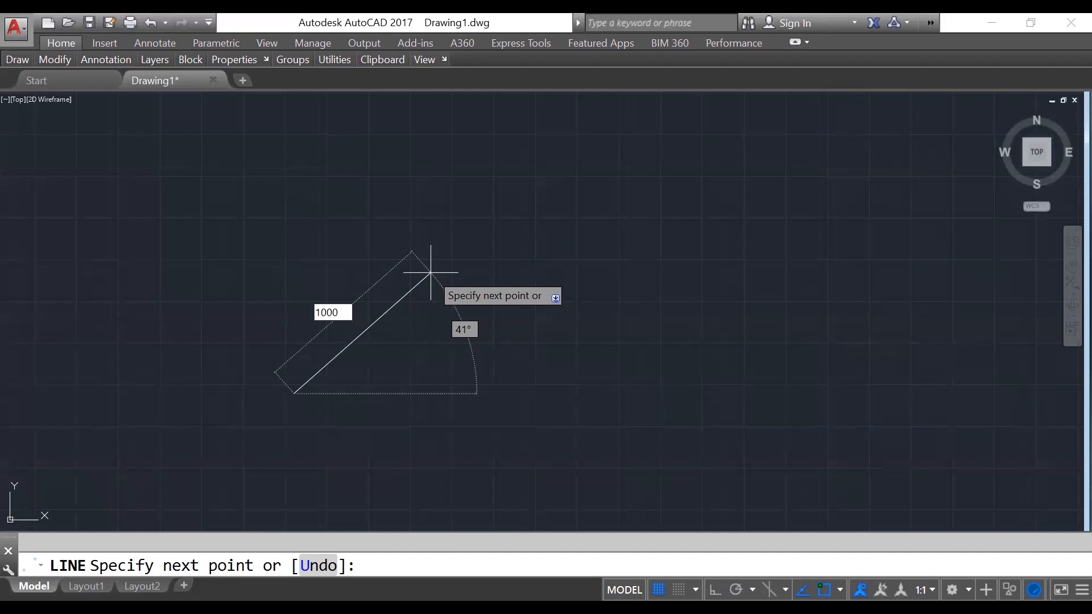
key(Tab)
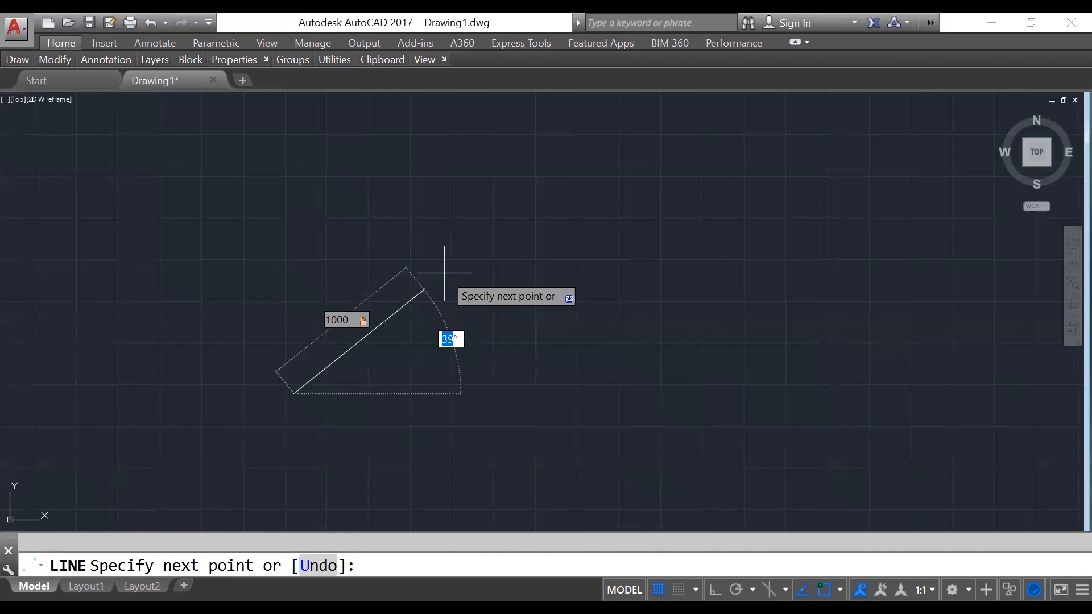
text(0)
key(Return)
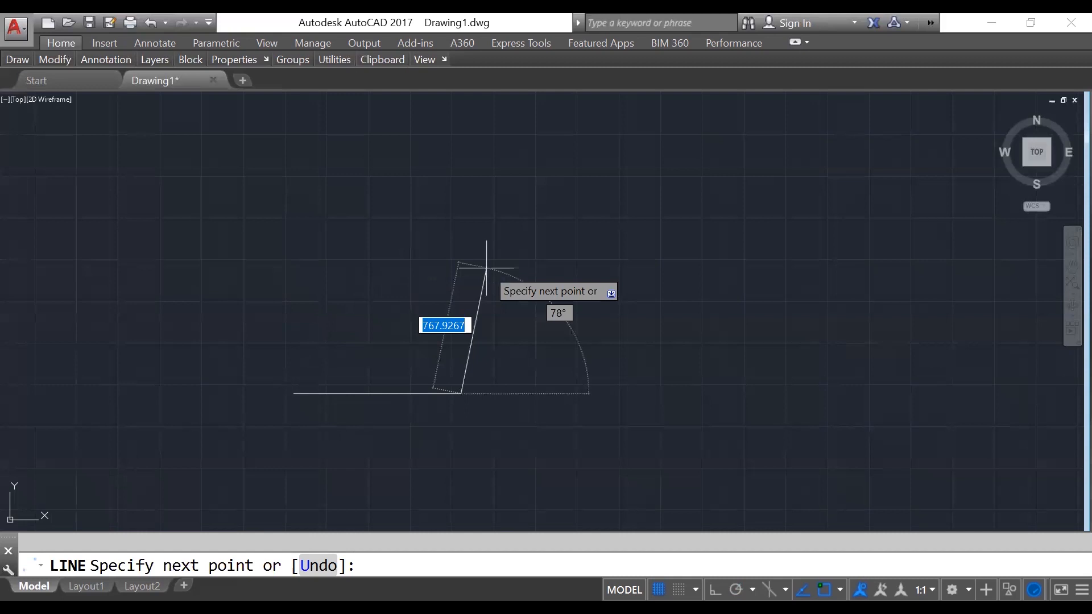
- Add a vertical segment 1000 units long at 90° from the end of the horizontal segment
text(1000)
key(Tab)
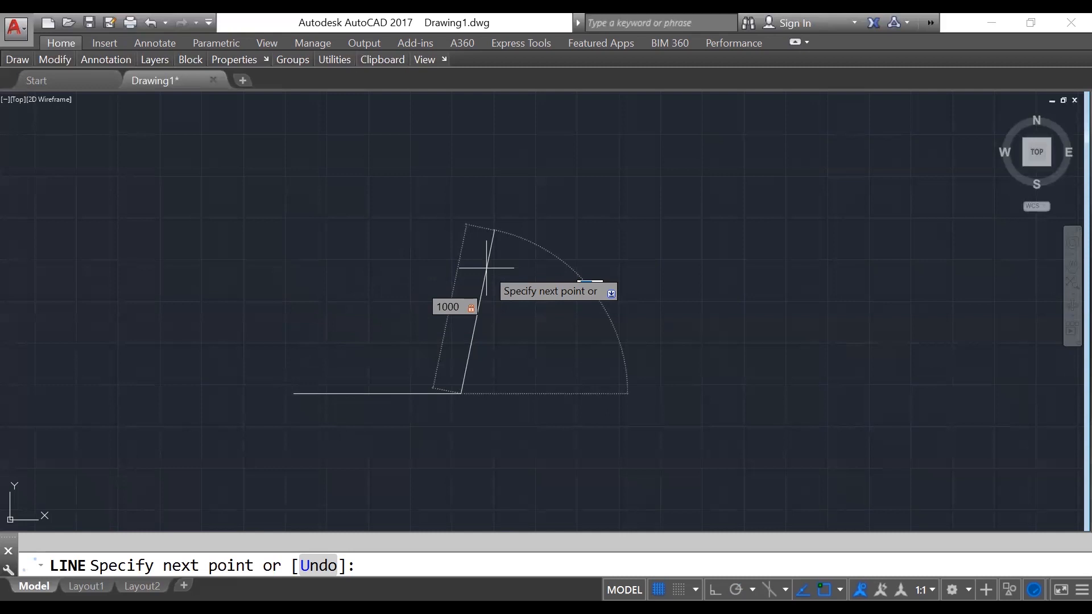
text(90)
key(Return)
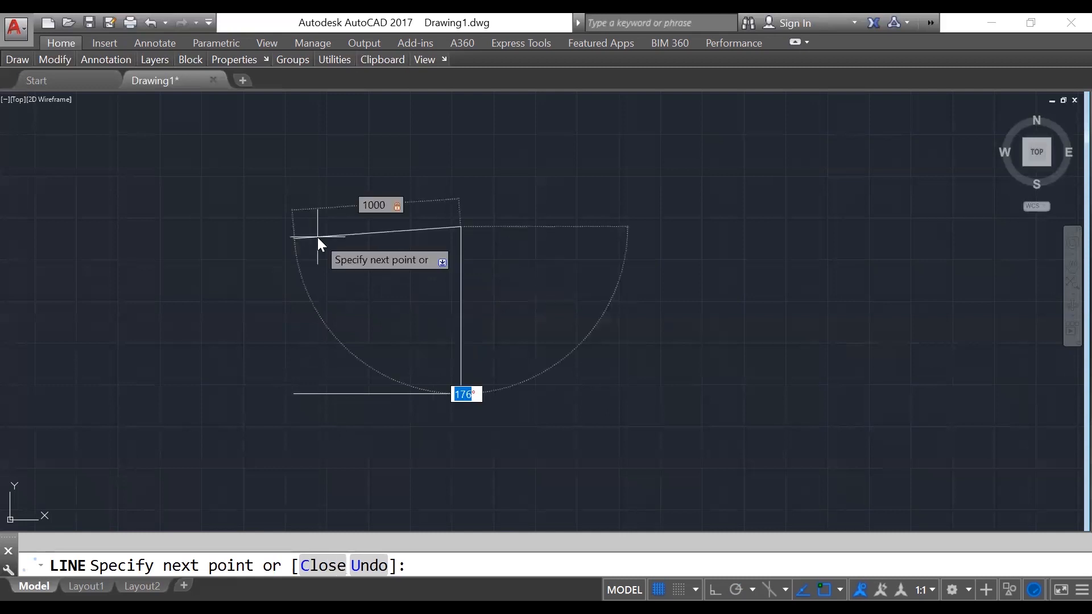
- Complete the square with a 1000-unit segment at 180° and a vertical side at 90° back to the starting point
text(180)
key(Return)
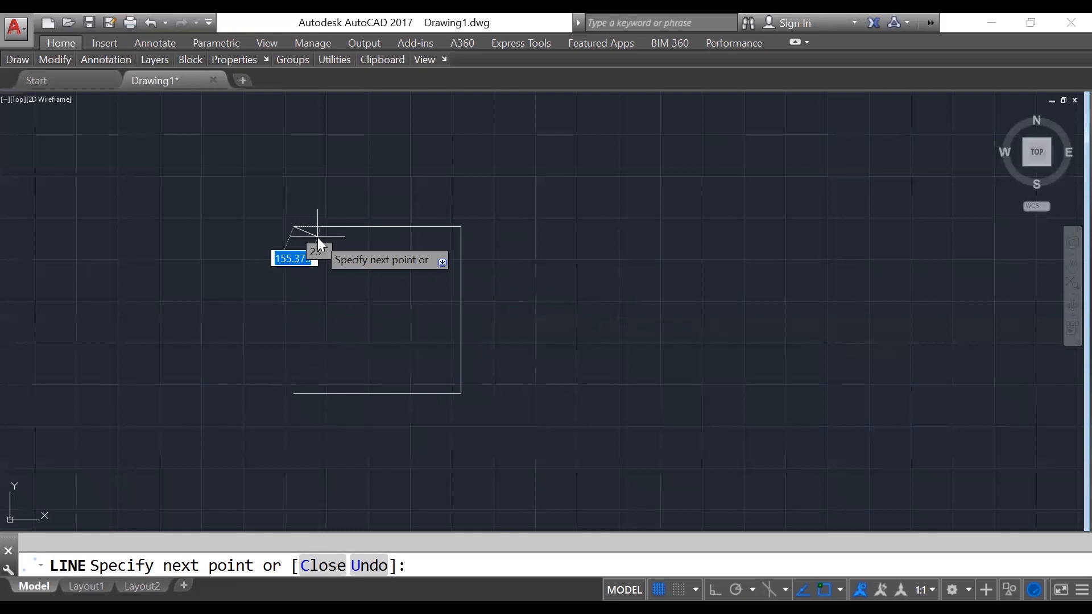
text(90)
key(Return)
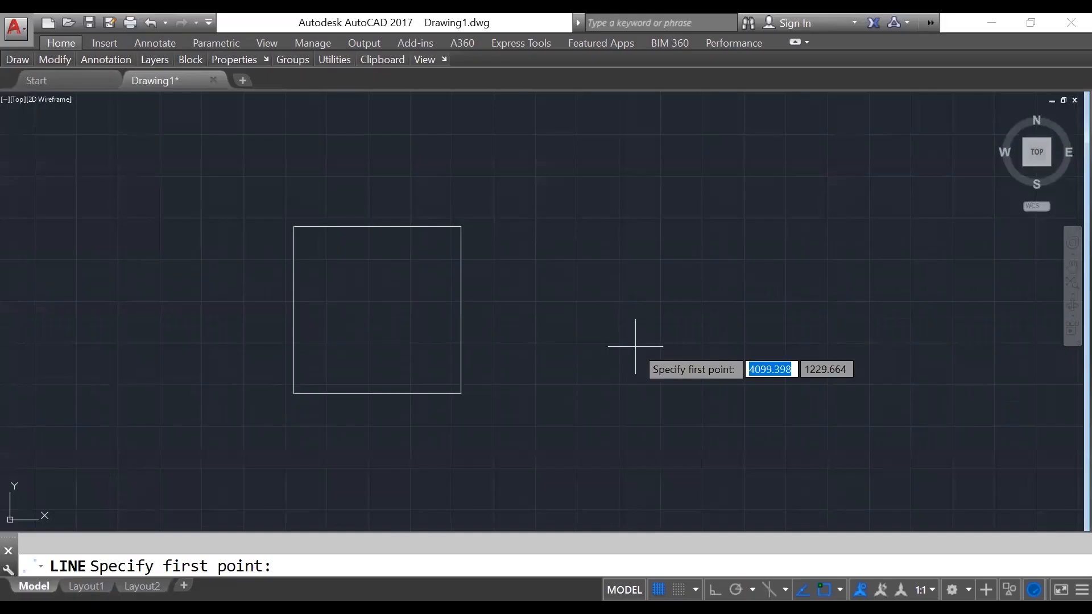
- Start a line at the origin 0,0 and draw a horizontal segment 1000 units long
text(0,0)
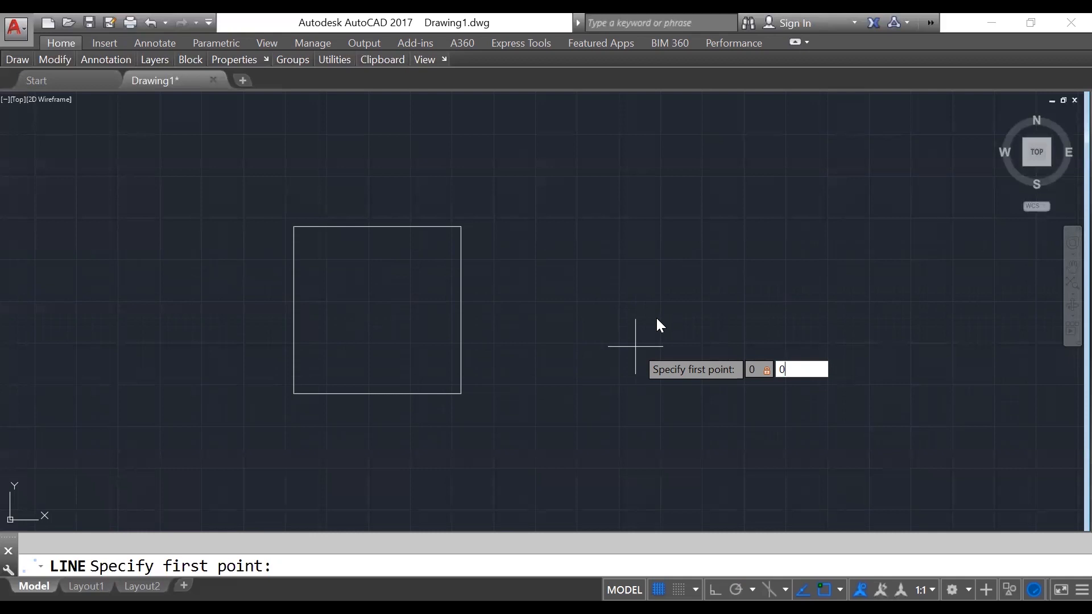
key(Return)
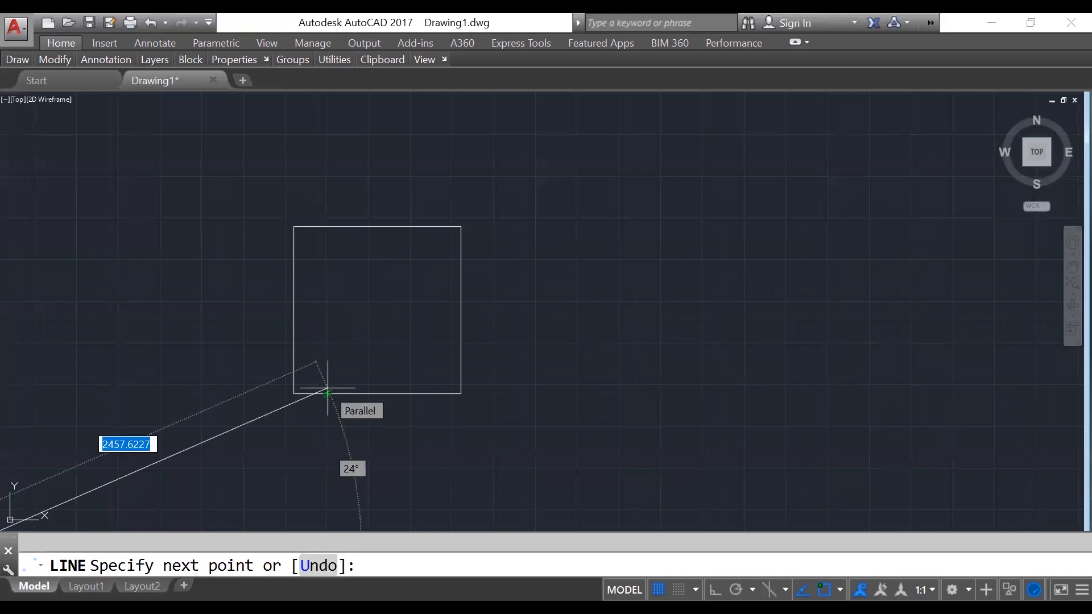
scroll(328, 389, down, 4)
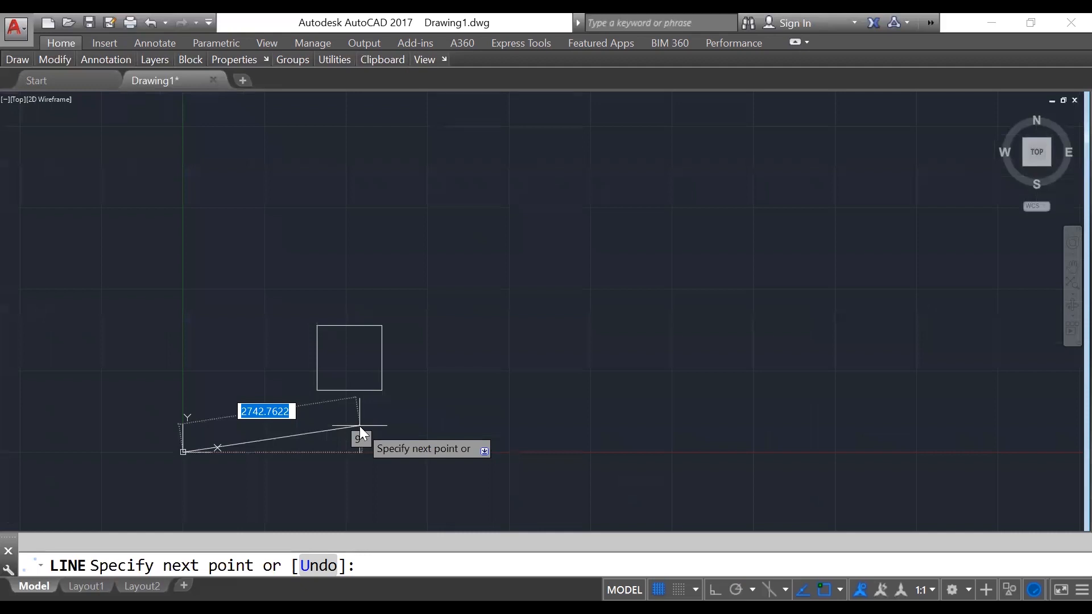
text(1000)
key(Tab)
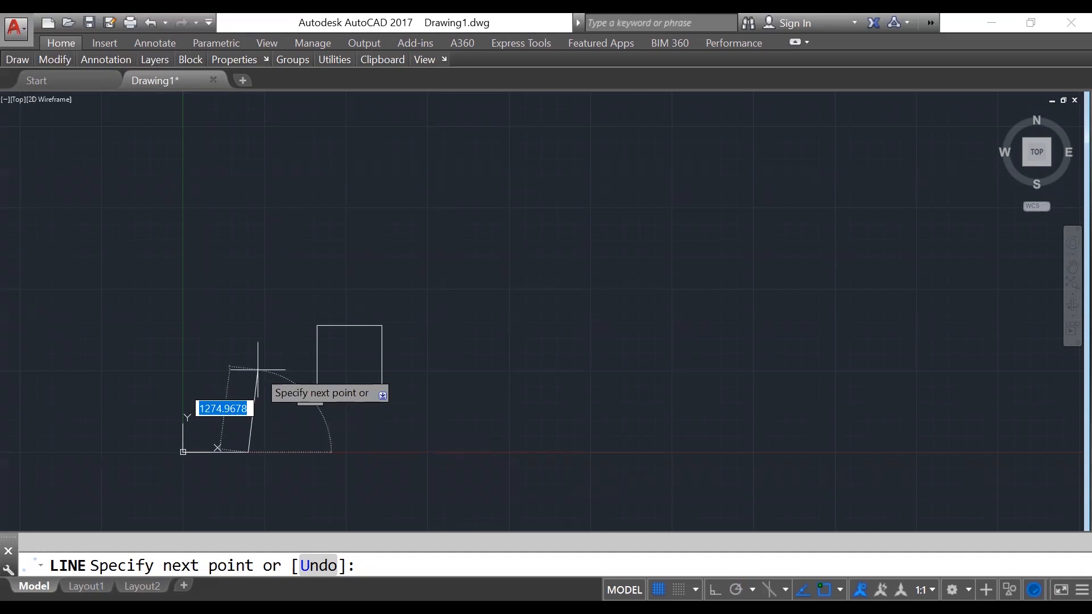
- Try to add a second segment 1000 units long from the end of the horizontal line and end the Line command
text(1000)
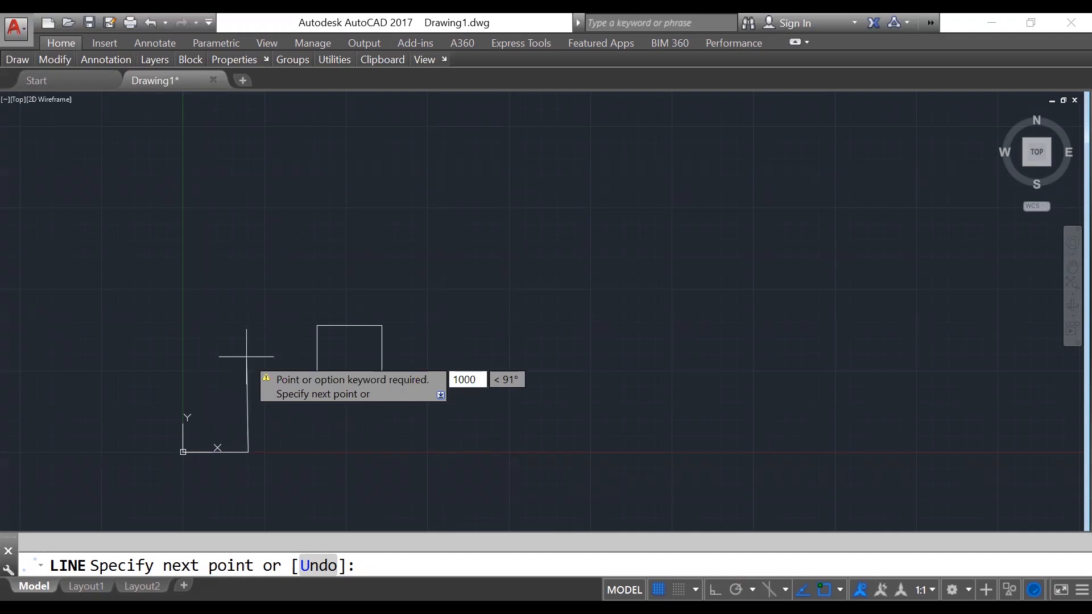
key(BackSpace)
key(BackSpace)
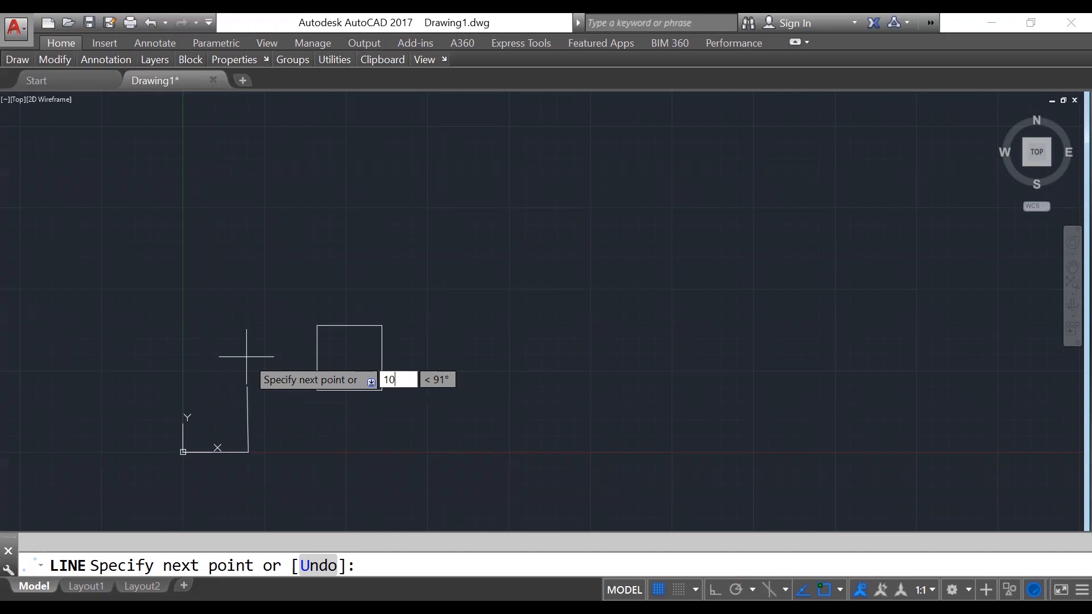
click(314, 388)
key(Return)
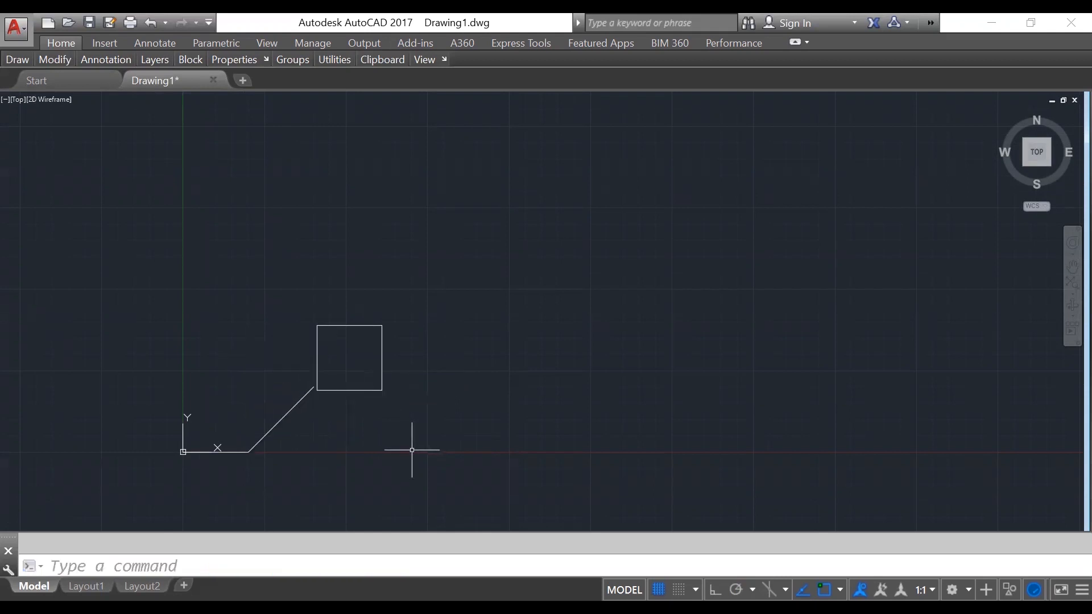
- Erase the square together with the connected lines that start at the origin
click(432, 470)
click(133, 277)
key(Delete)
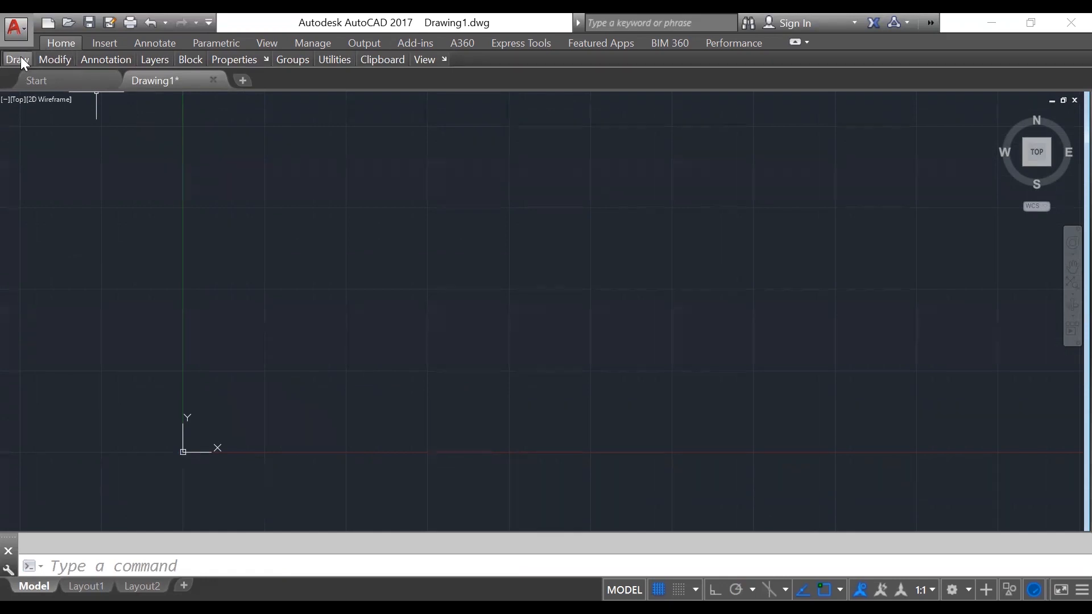
- Draw an eight-sided polygon centred at 0,0 using the Inscribed in circle option
mouse_move(54, 59)
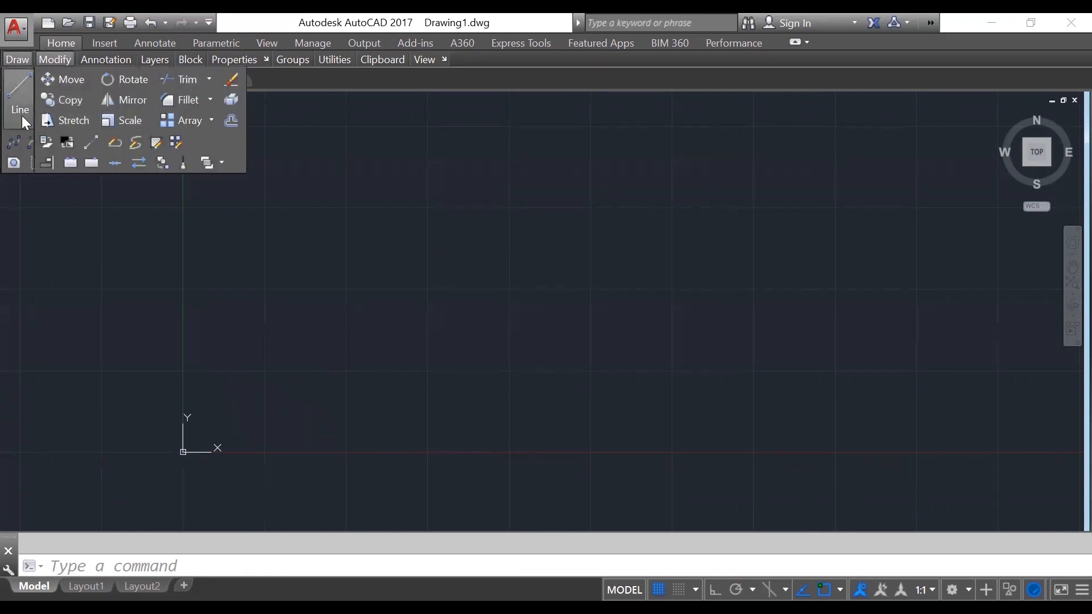
mouse_move(13, 127)
click(96, 120)
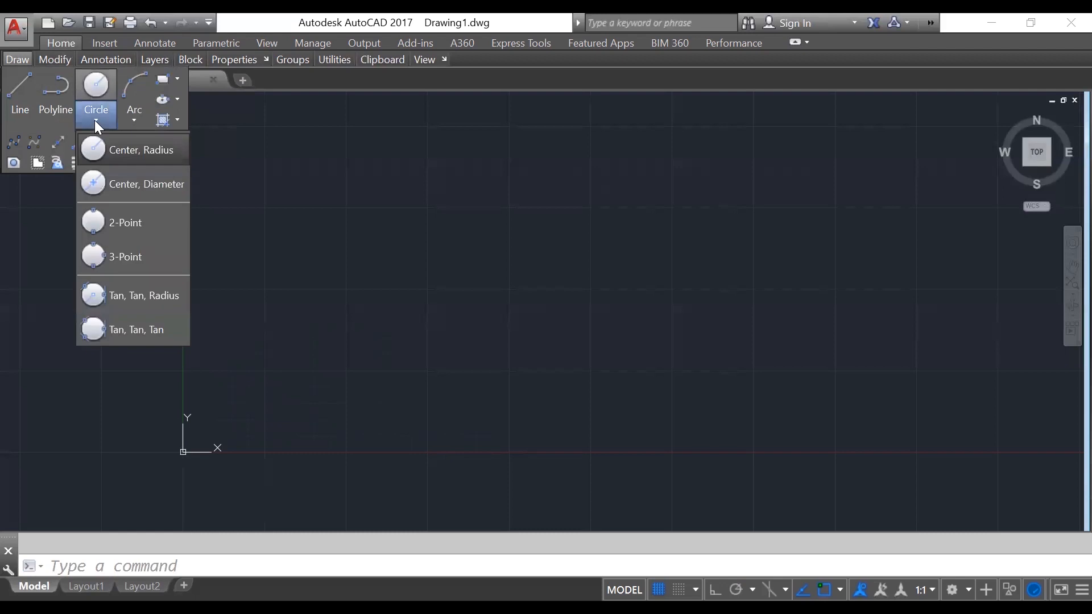
click(175, 81)
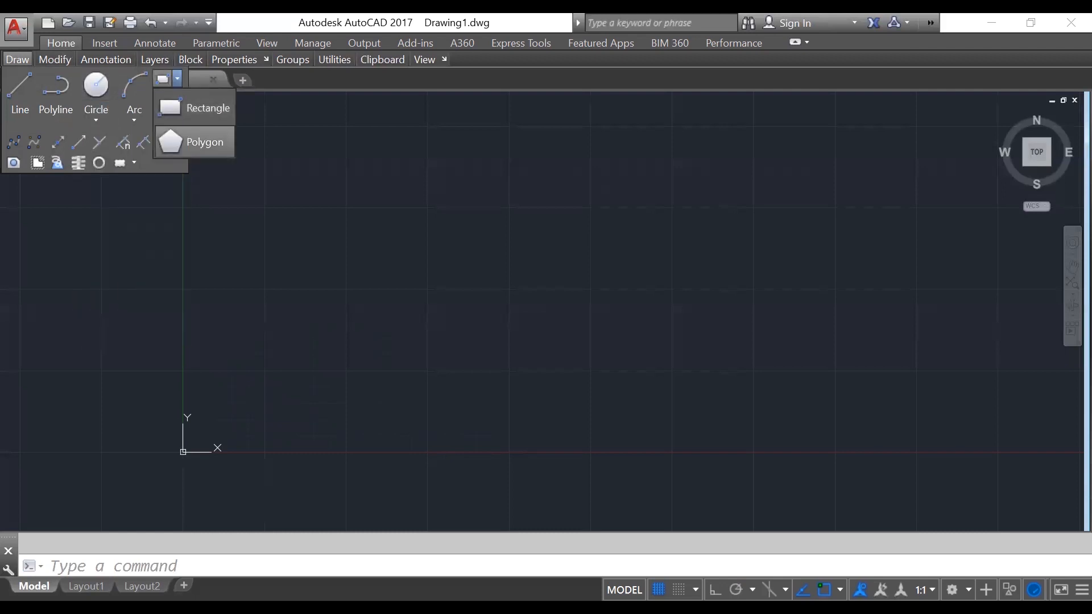
click(197, 142)
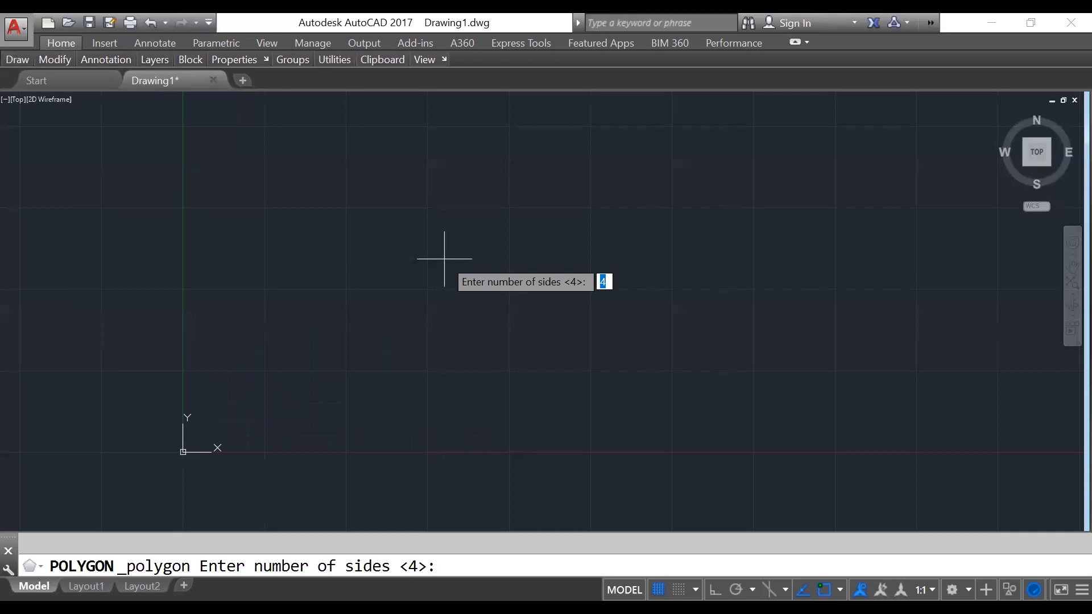
key(Return)
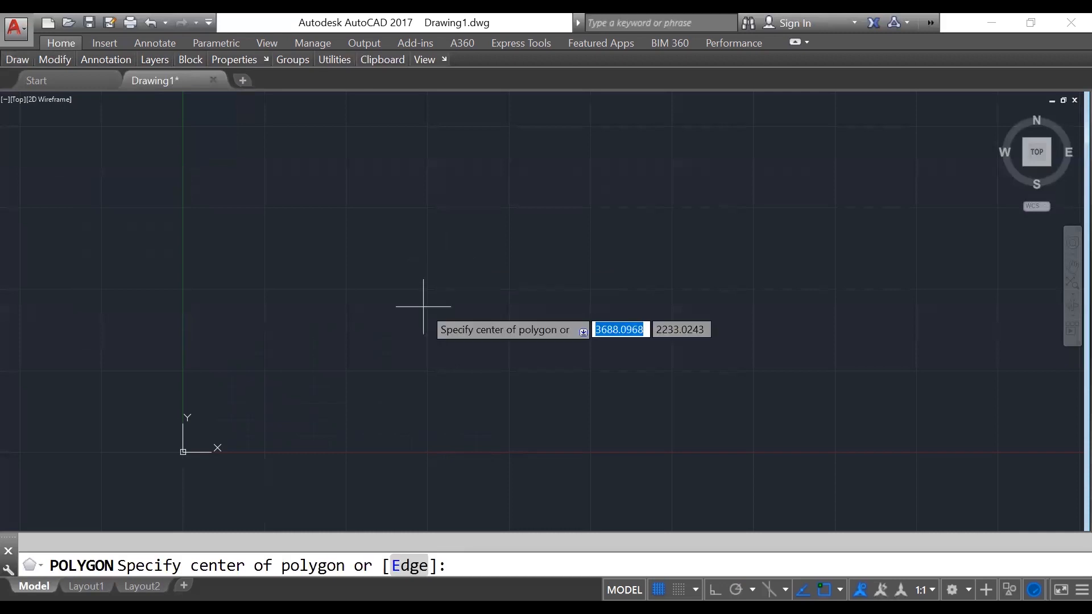
text(0,0)
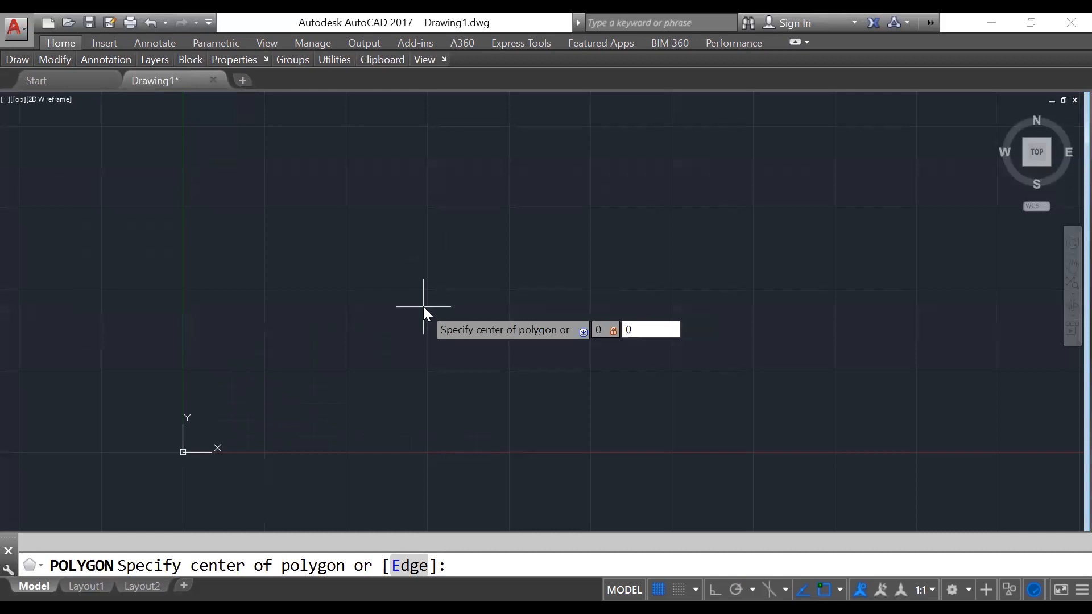
key(Return)
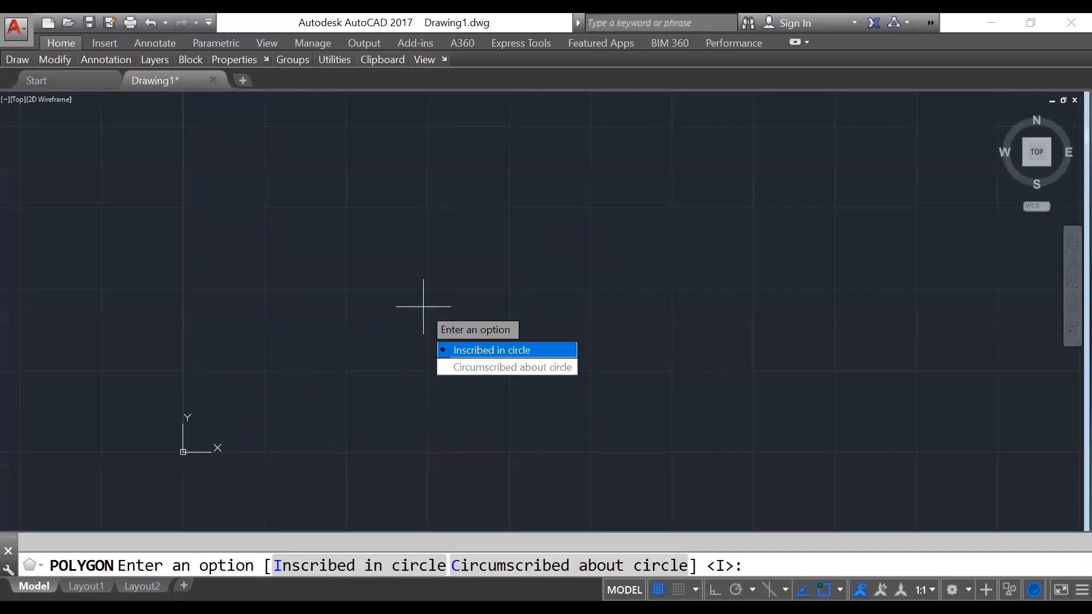
key(Return)
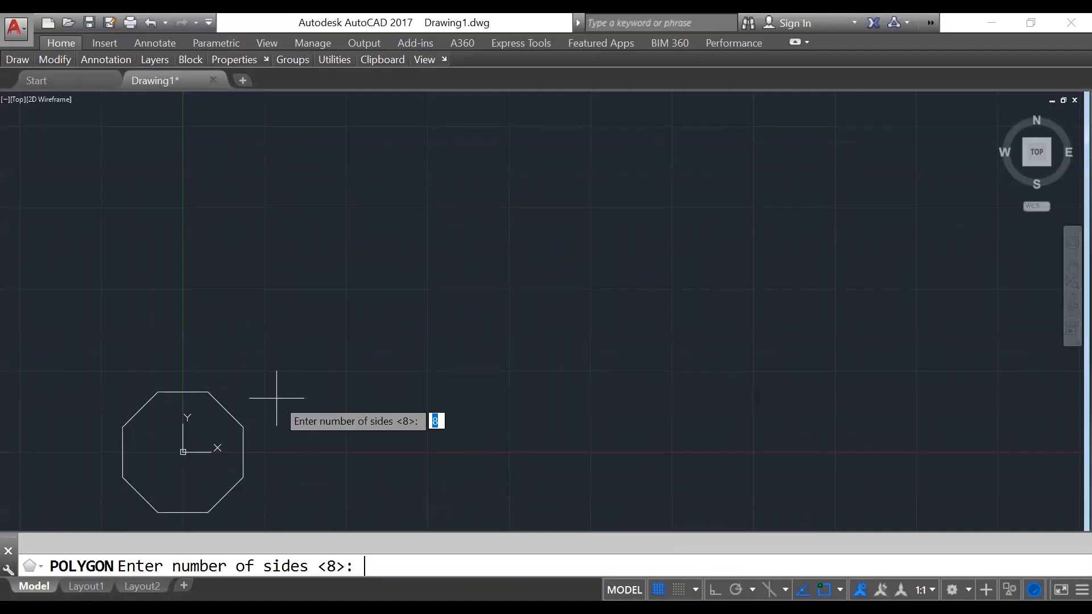
- Repeat the Polygon command to draw a second, slightly larger octagon centred at 0,0 around the first one
key(Return)
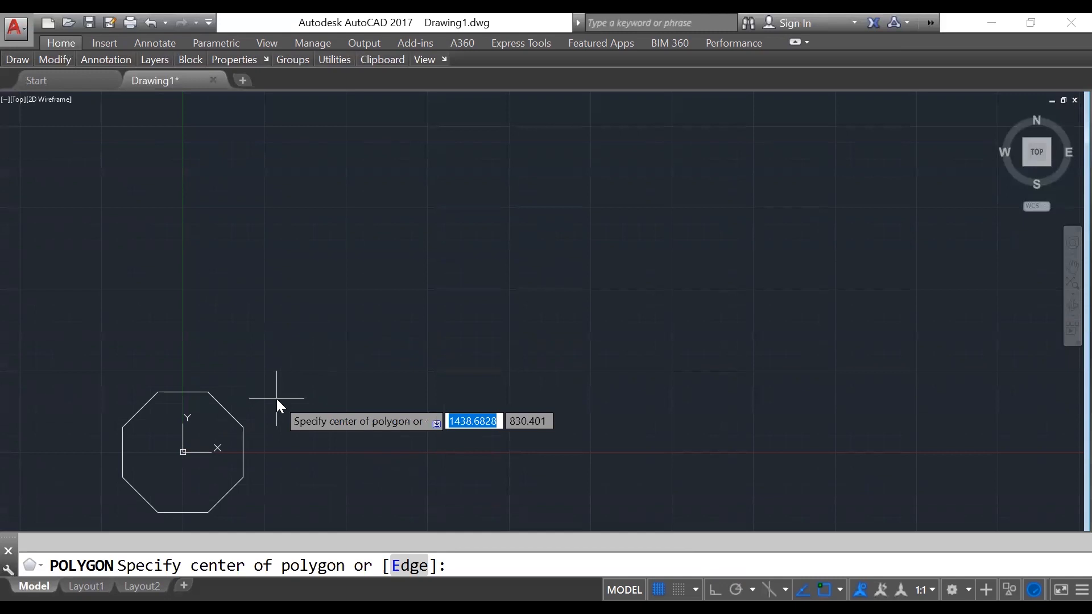
text(0)
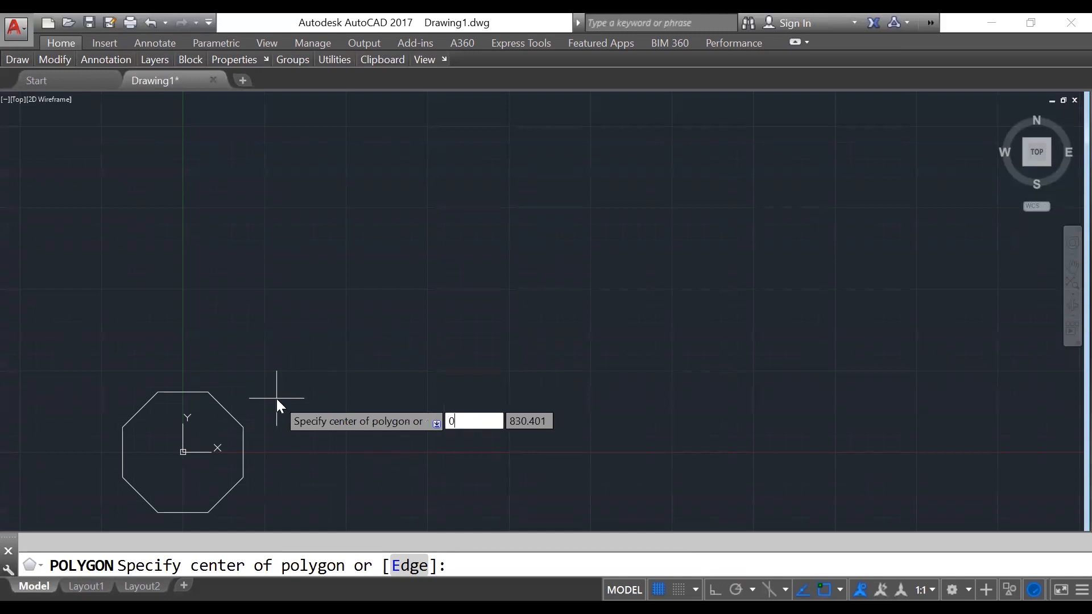
key(Return)
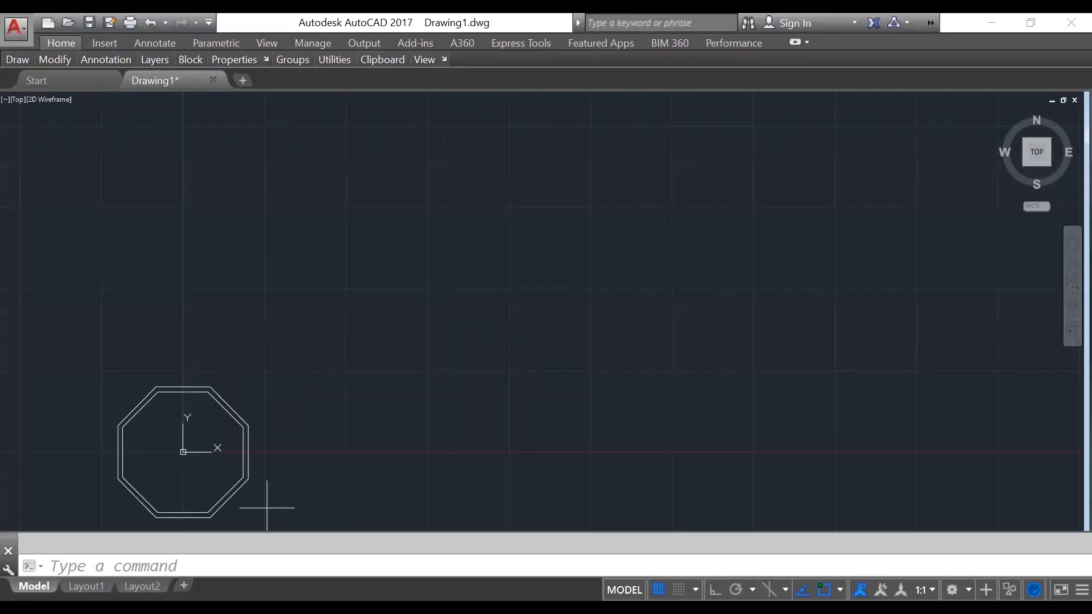
- Erase both concentric octagons around the origin
click(256, 491)
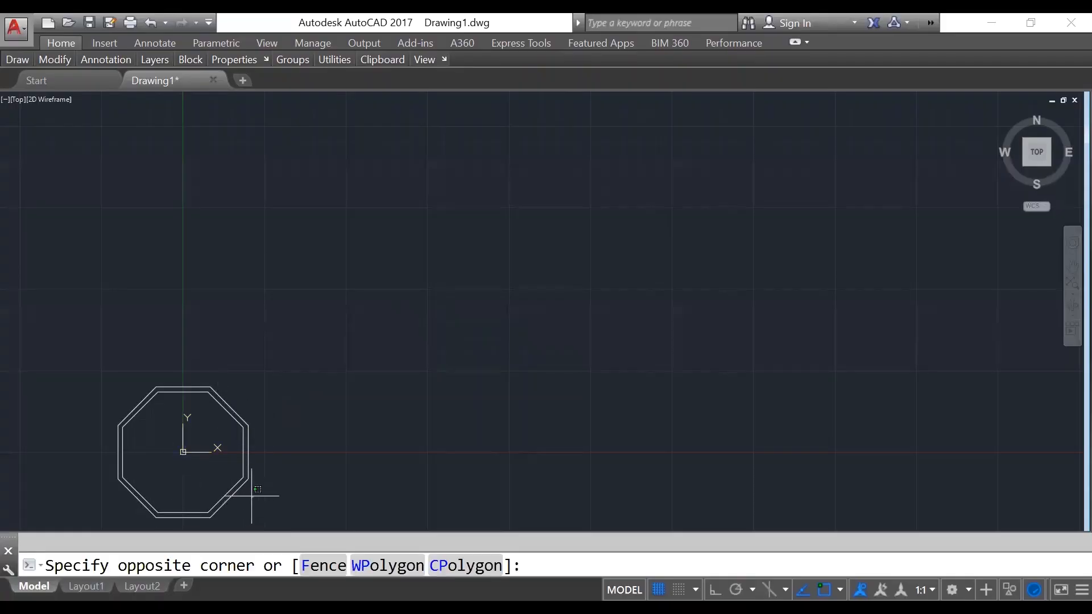
click(123, 340)
key(Delete)
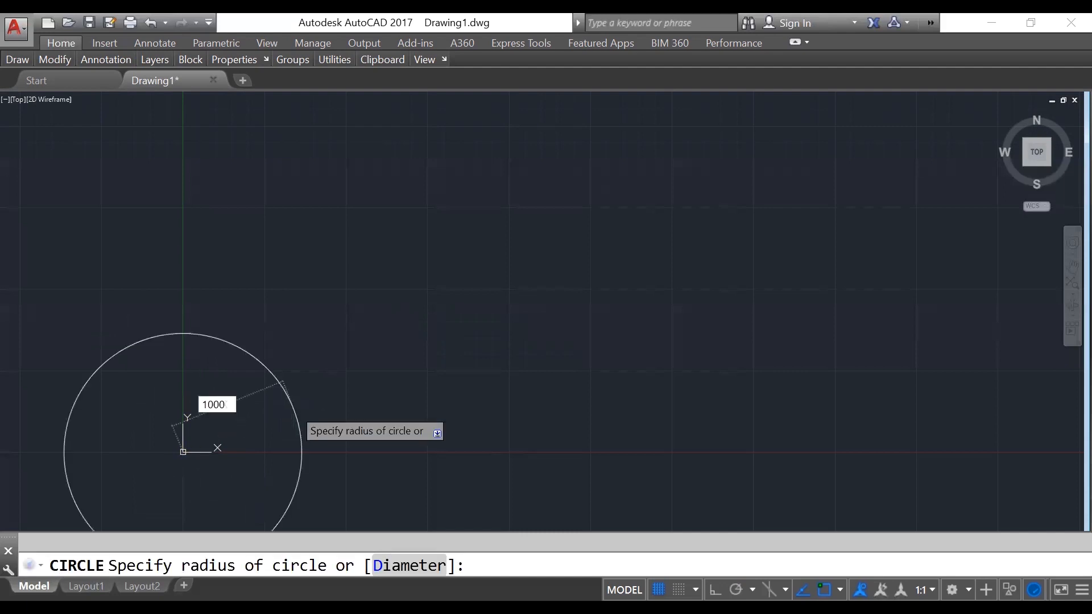
- Draw a circle with a radius of 1000 centred at the origin
key(Return)
middle_drag(177, 460, 371, 350)
scroll(370, 350, up, 4)
scroll(436, 321, down, 2)
scroll(436, 322, down, 2)
middle_drag(439, 322, 480, 324)
scroll(480, 324, up, 2)
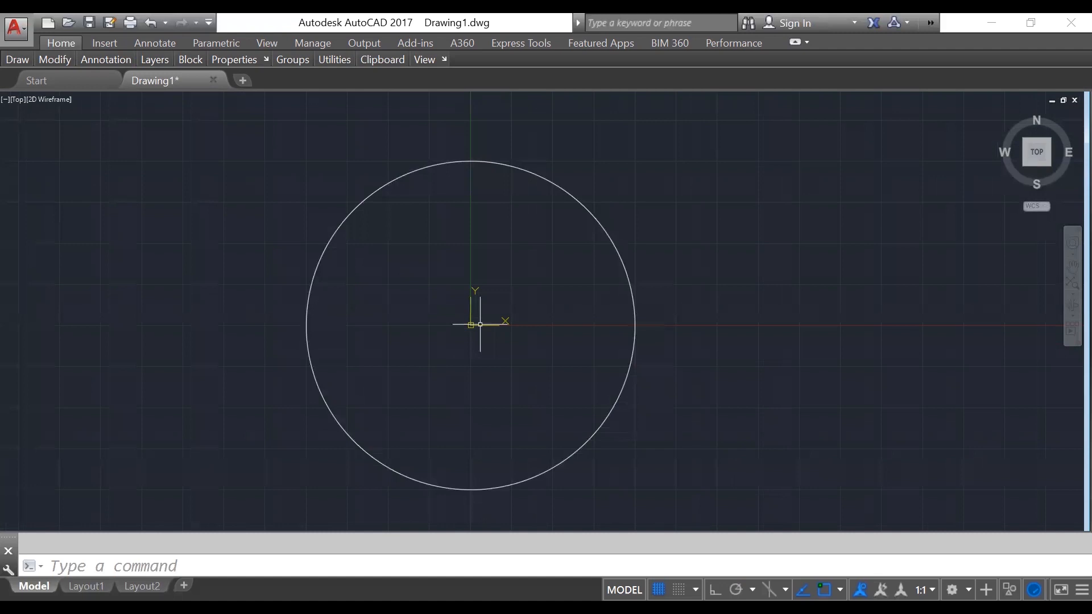
- Draw a closed, slanted four-sided figure of connected lines that crosses the circle and extends beyond both its sides
text(l)
key(Return)
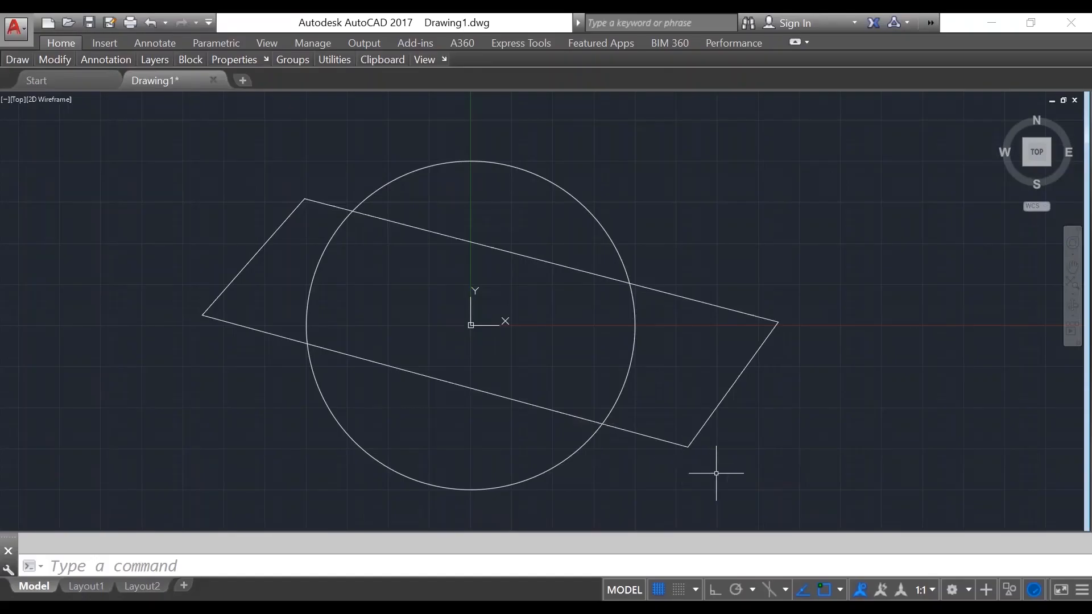
click(608, 232)
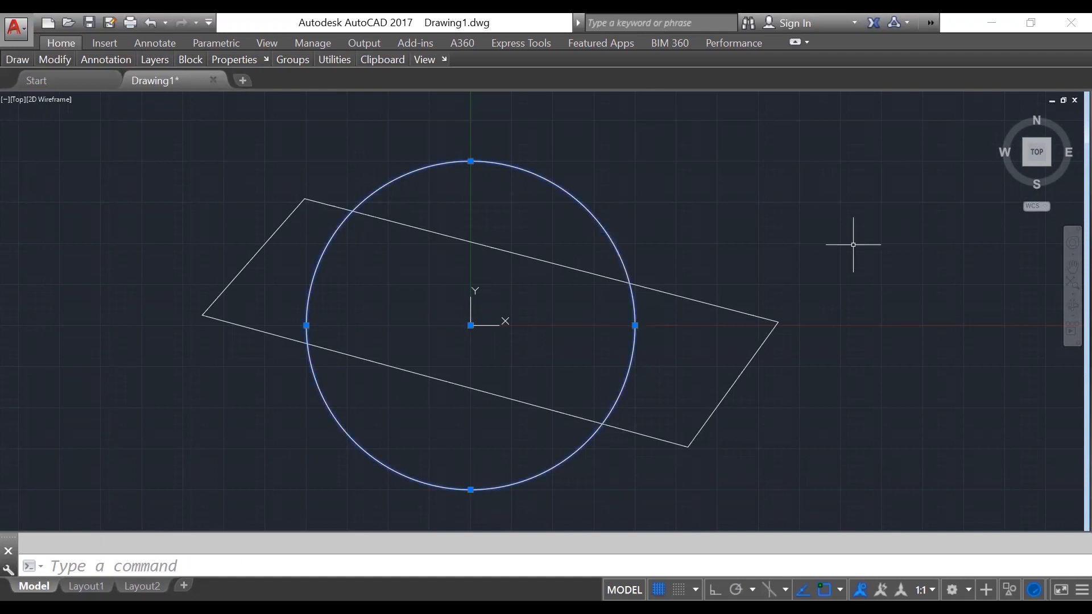
key(Escape)
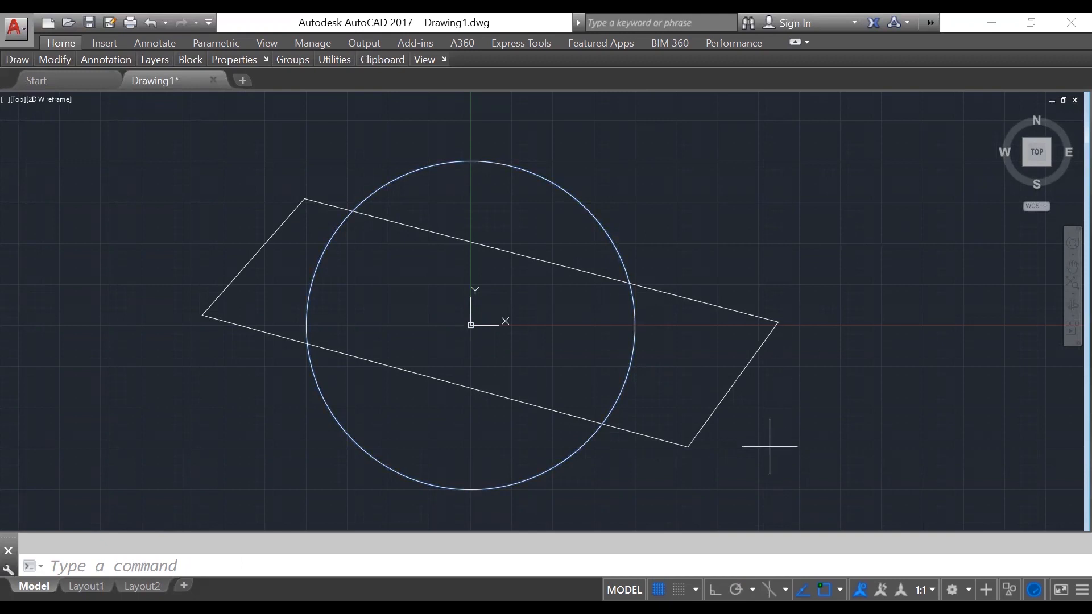
key(ctrl+a)
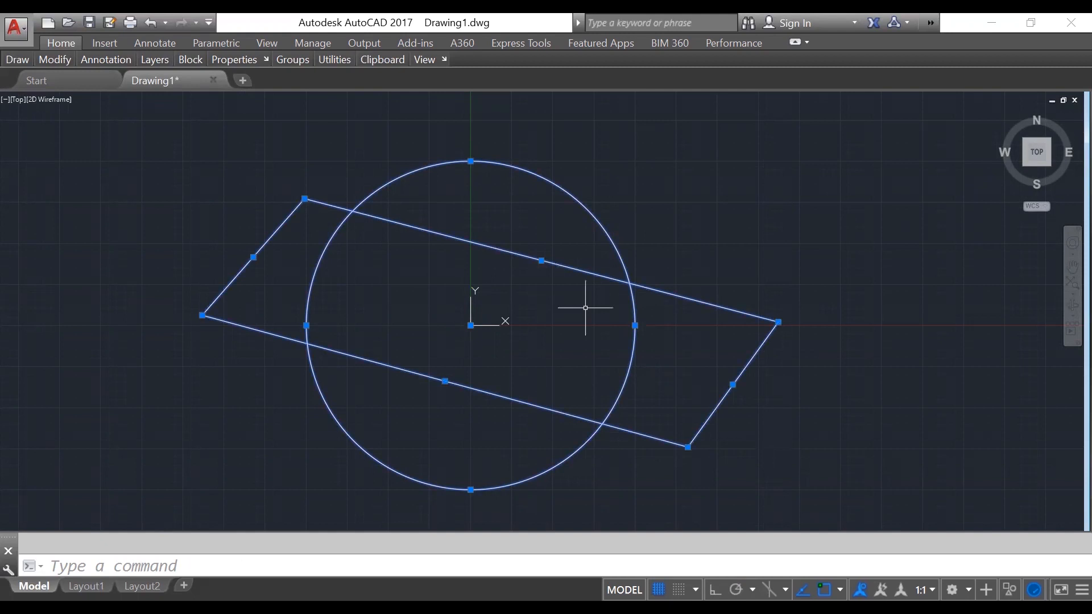
text(TRIM)
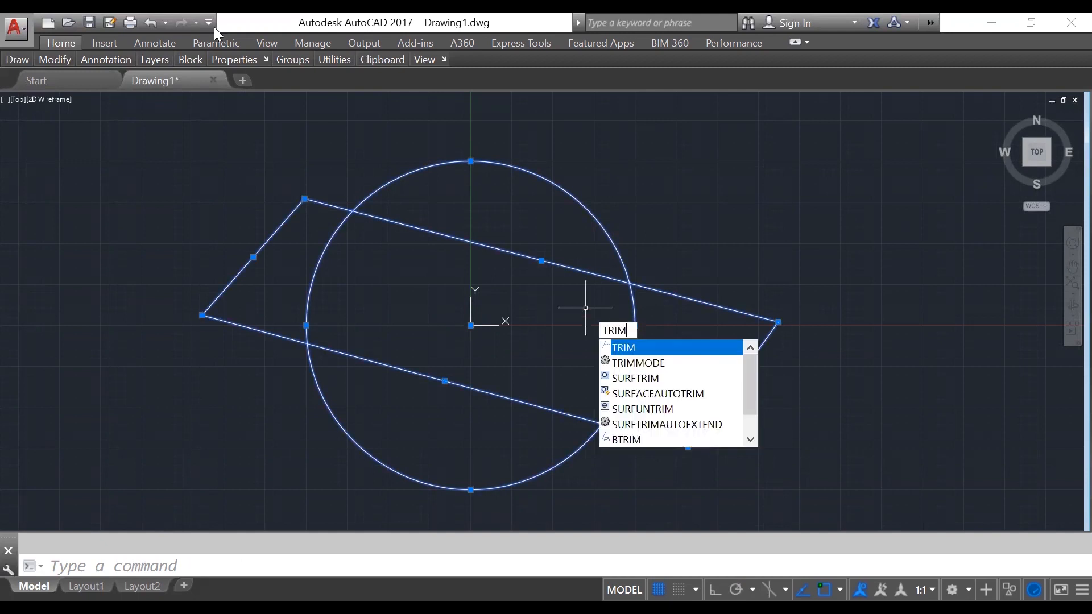
key(Escape)
- Start the Trim command and lasso the circle together with the upper and left sides of the four-sided figure
mouse_move(51, 60)
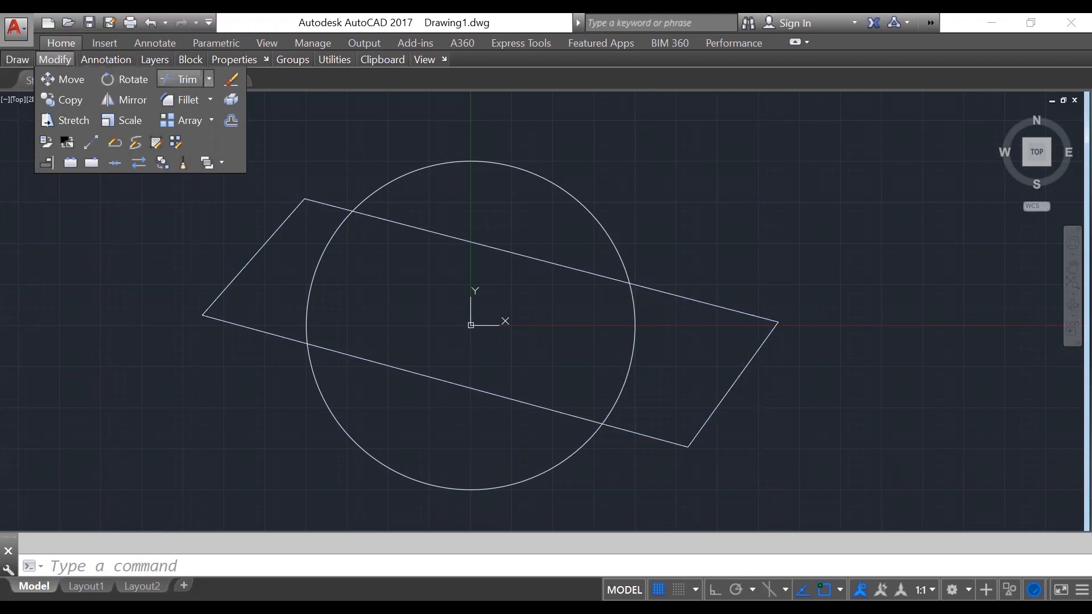
click(180, 79)
drag(646, 305, 215, 208)
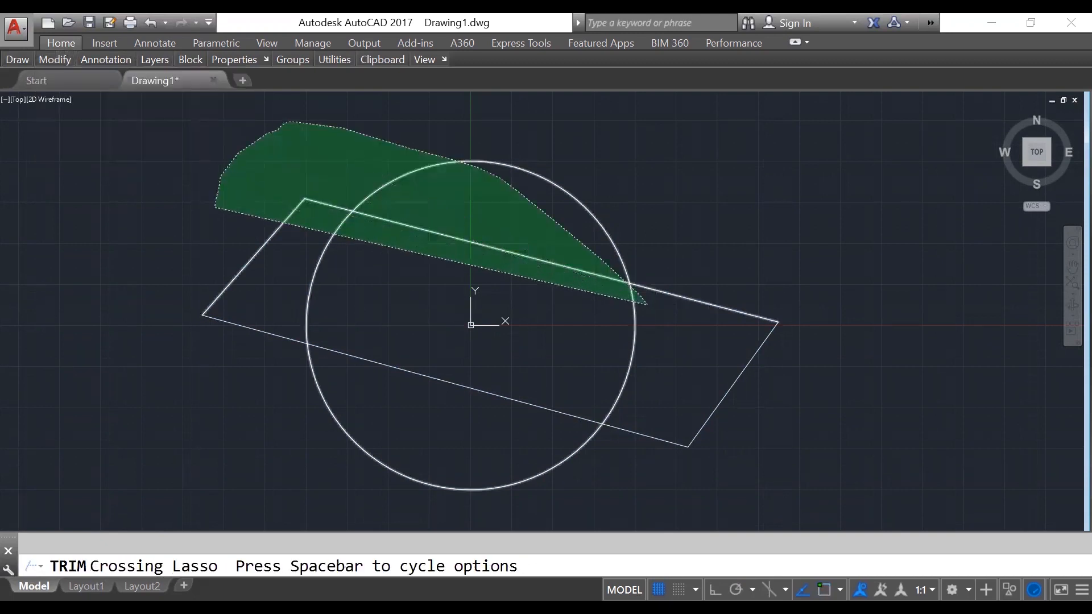
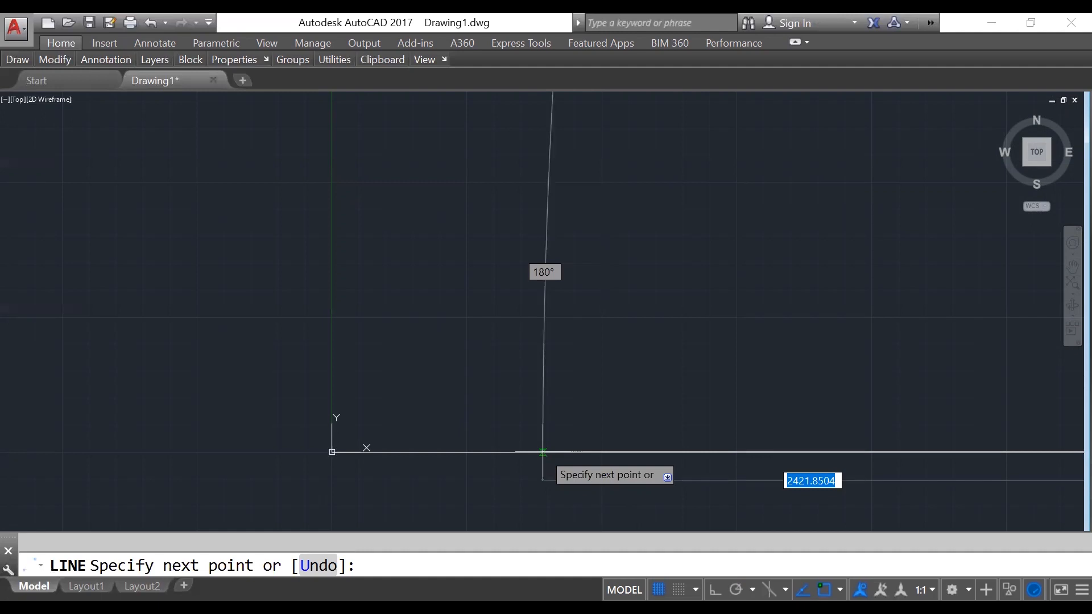
- Add a vertical segment 4000 units long at 90° from the end of the horizontal line and end the Line command
scroll(431, 267, down, 3)
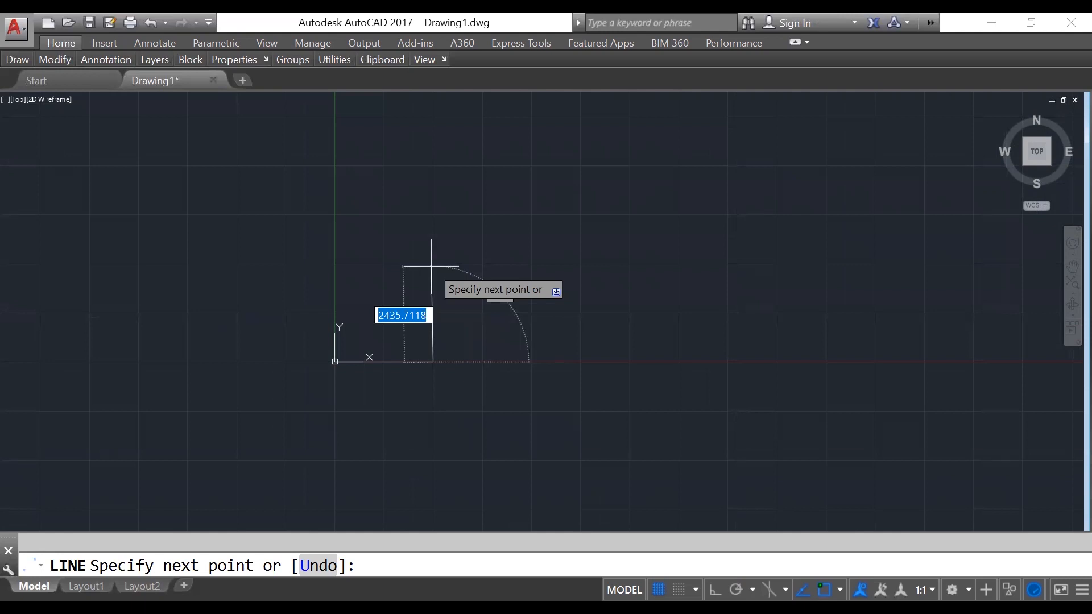
text(4000)
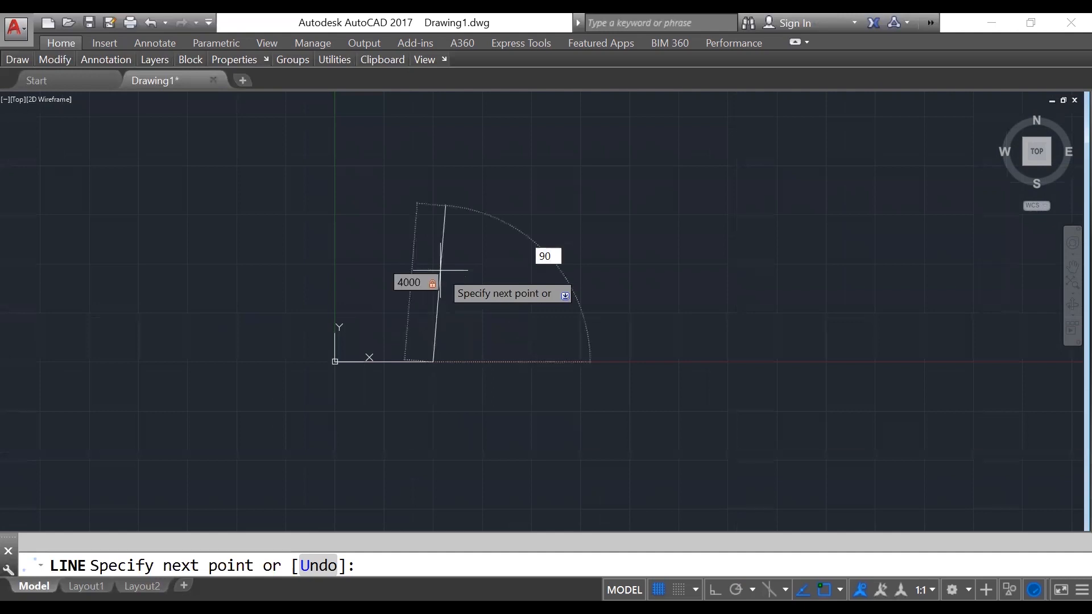
key(Return)
key(Escape)
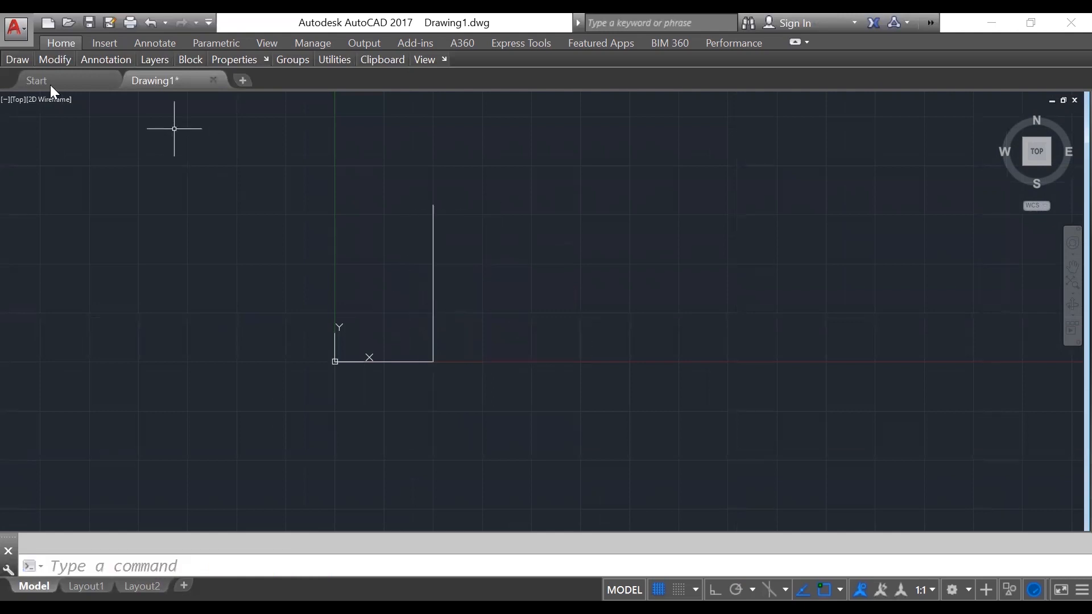
- Rotate the rectangle a quarter turn counterclockwise about its lower-right corner
mouse_move(11, 59)
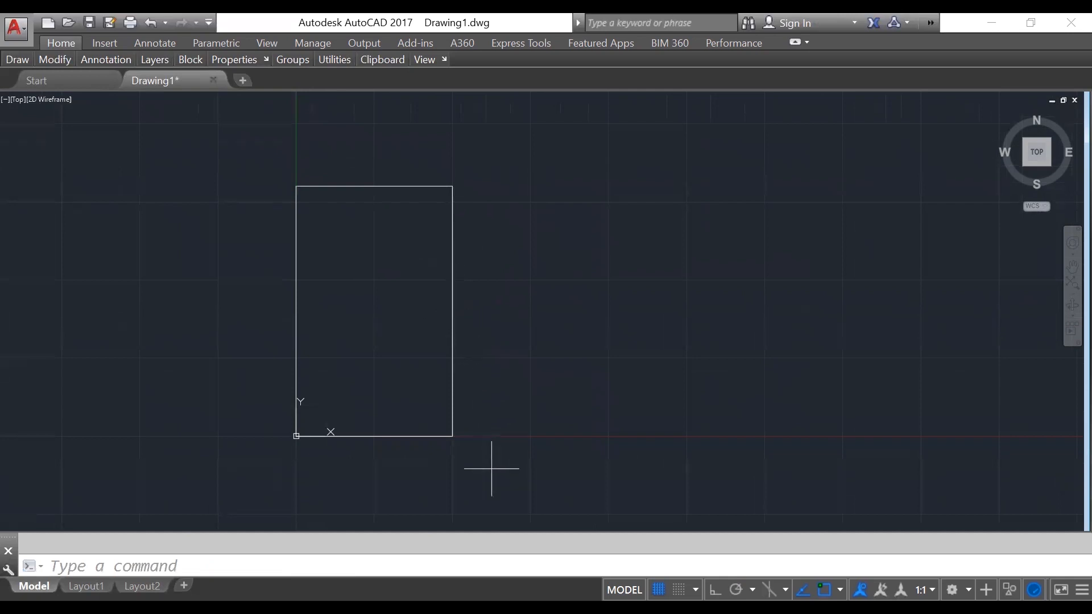
drag(492, 468, 216, 121)
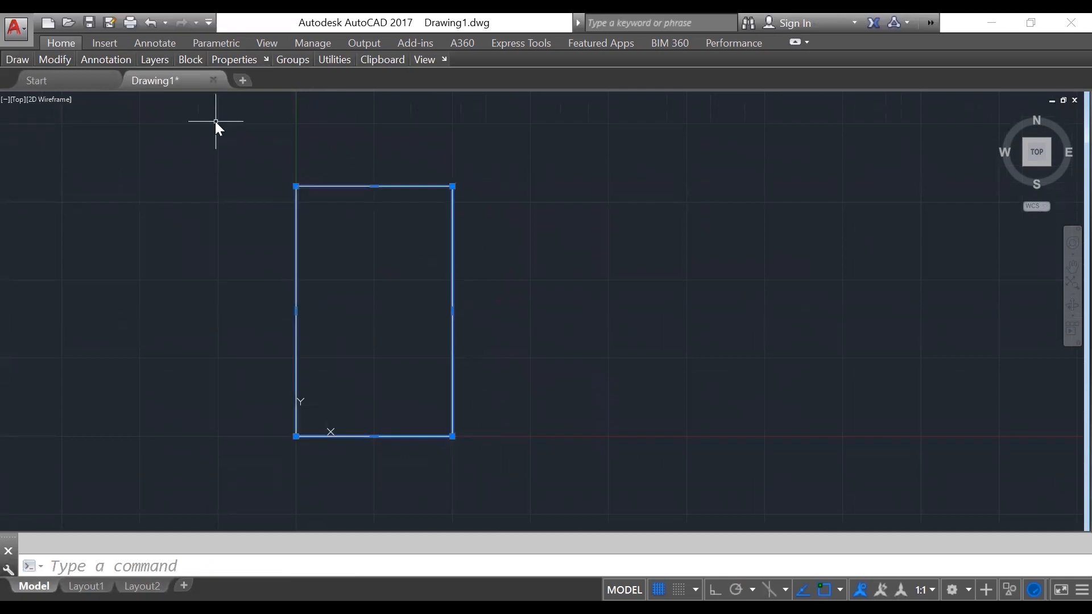
text(ROTATE)
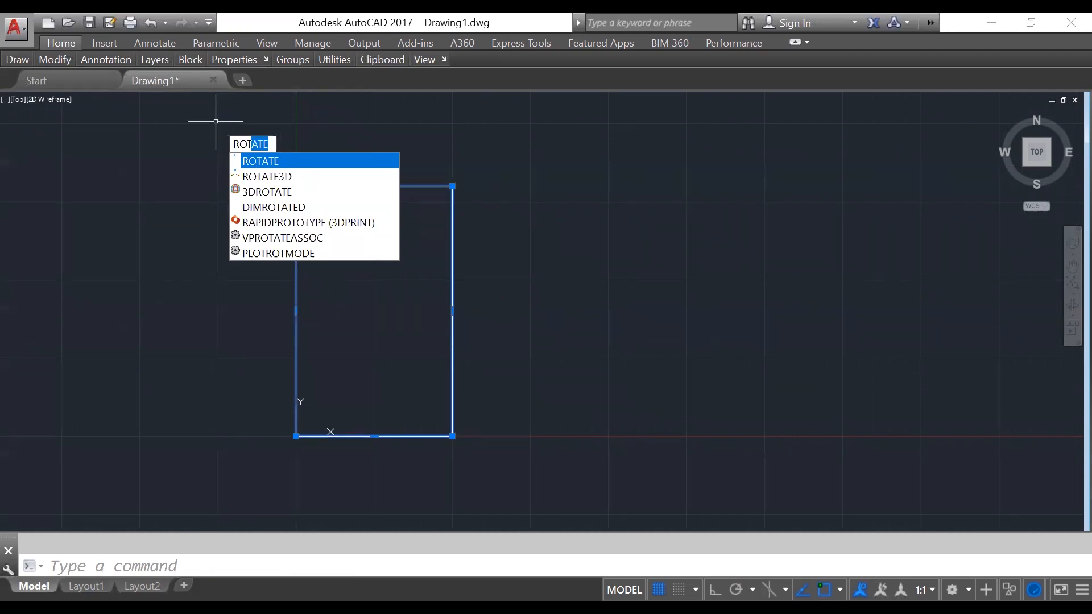
key(Return)
click(452, 436)
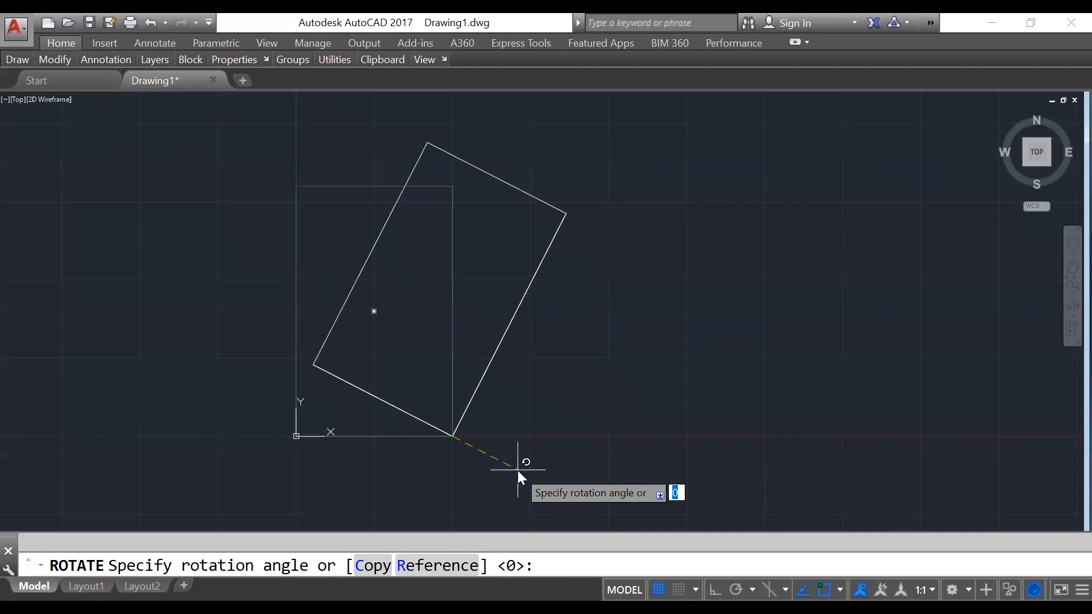
key(Escape)
key(Return)
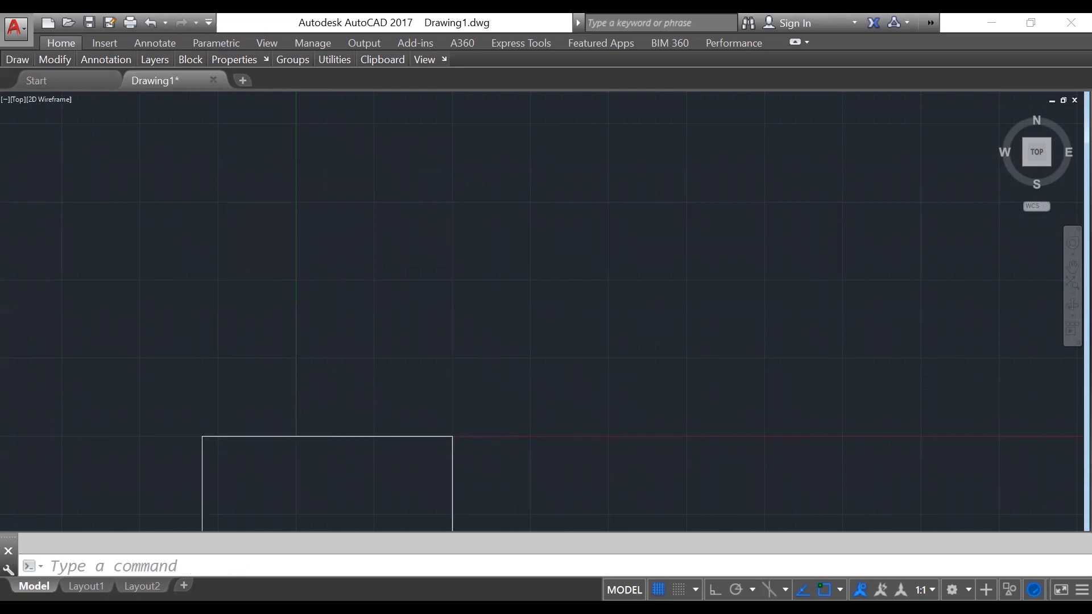
- Move the rotated rectangle so that its lower-left corner lies at the origin
scroll(477, 415, down, 3)
middle_drag(458, 403, 483, 383)
scroll(472, 420, up, 3)
middle_drag(522, 435, 538, 379)
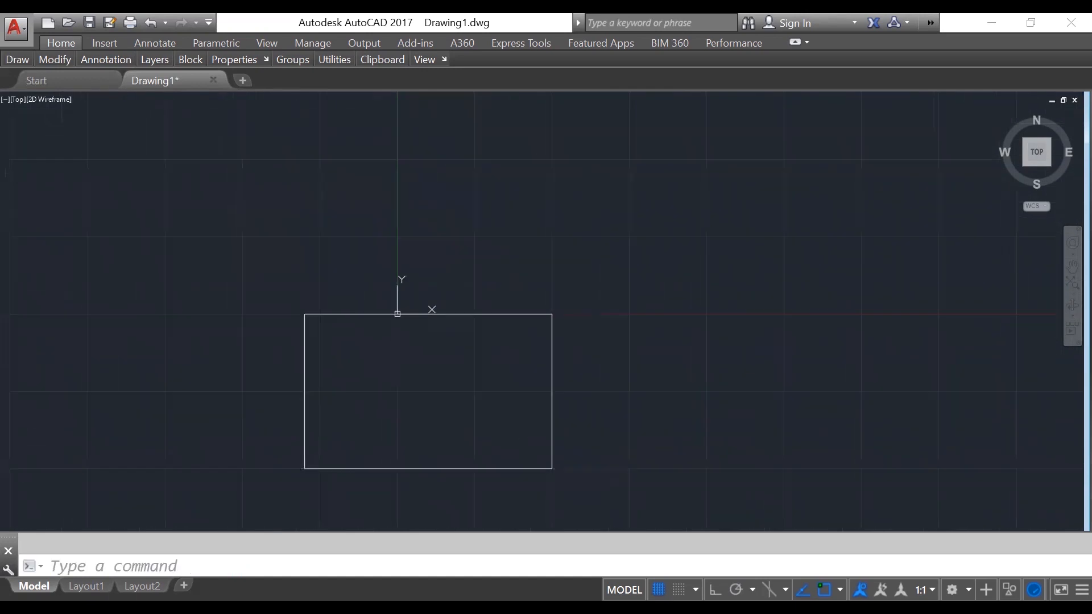
click(578, 491)
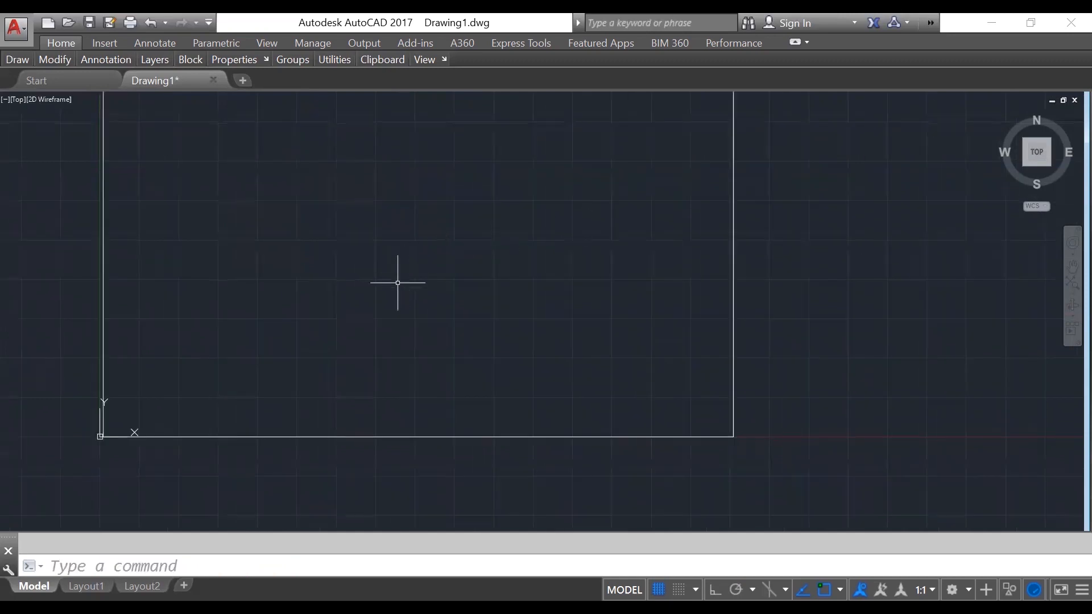
scroll(397, 283, down, 2)
middle_drag(397, 284, 404, 295)
click(587, 390)
click(248, 135)
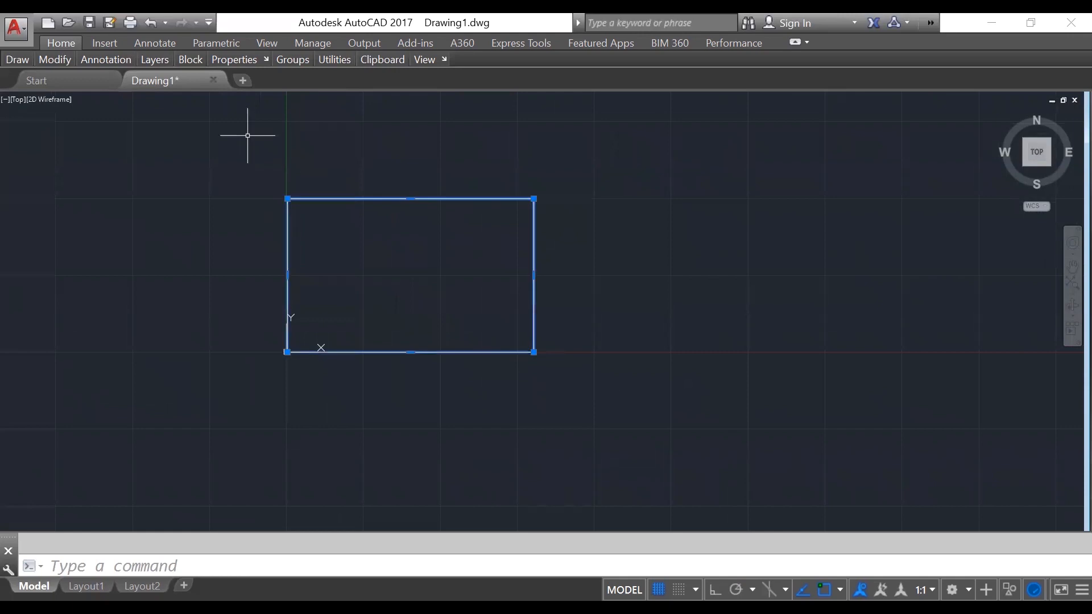
text(m)
key(Return)
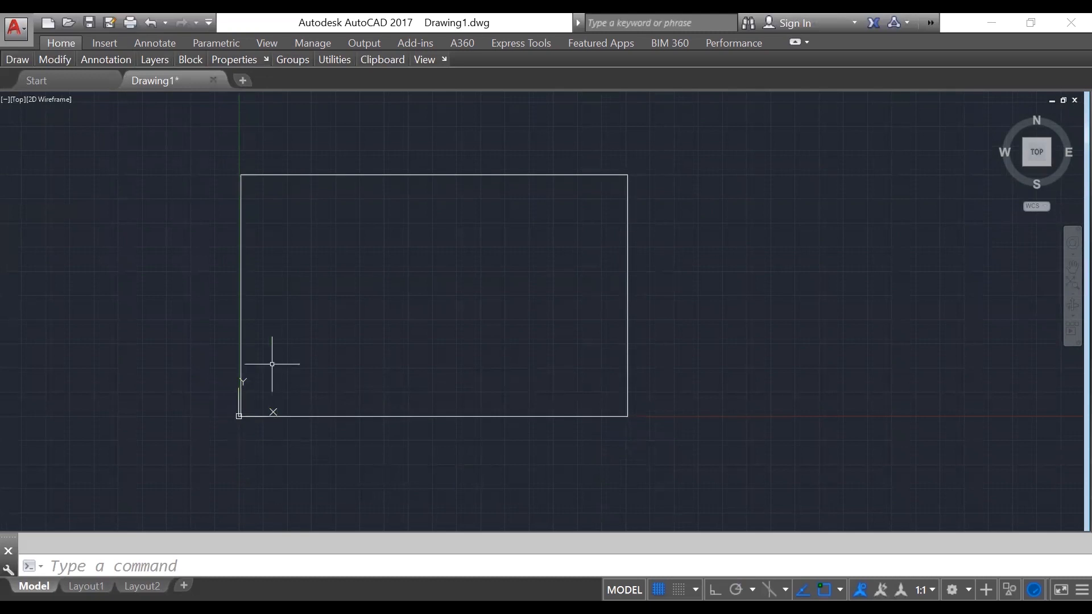
scroll(255, 381, up, 4)
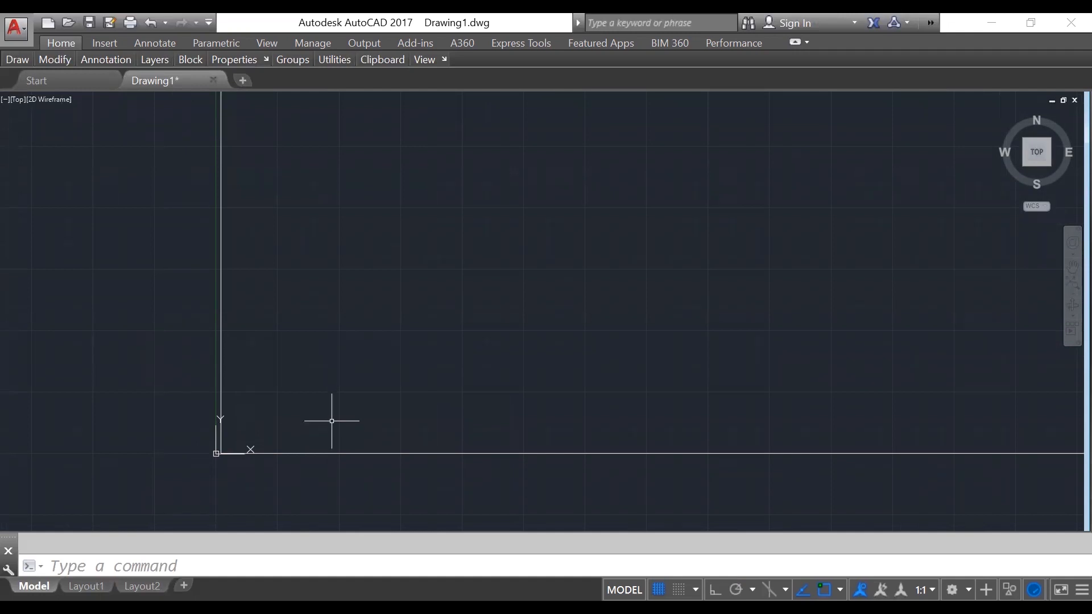
scroll(366, 288, down, 4)
middle_drag(324, 326, 273, 341)
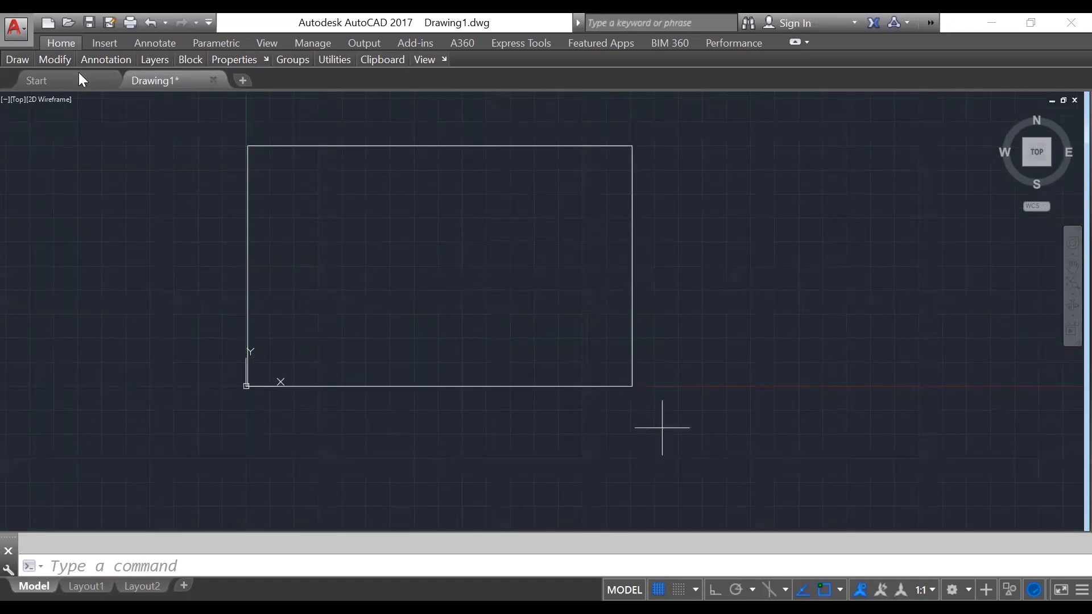
- Offset the rectangle inward by 120, using the Through option, to form the double-line walls
click(22, 62)
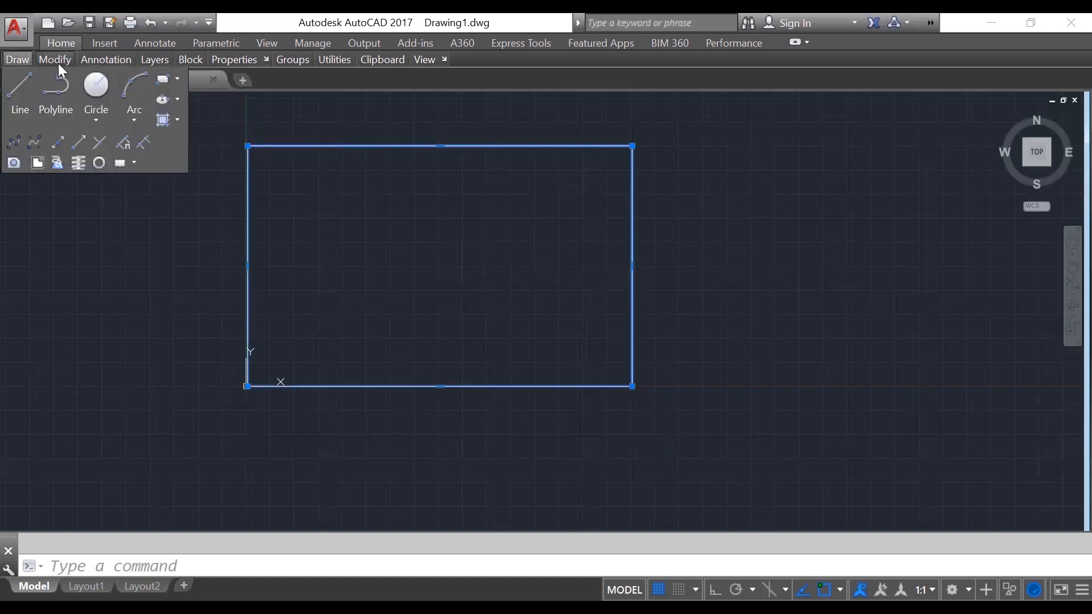
mouse_move(58, 63)
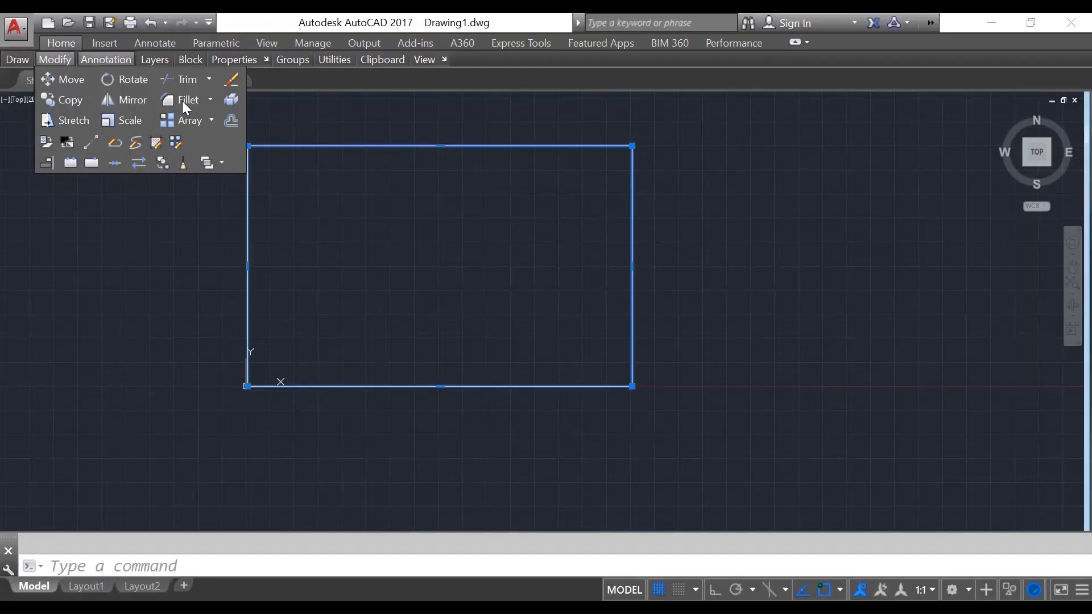
mouse_move(106, 59)
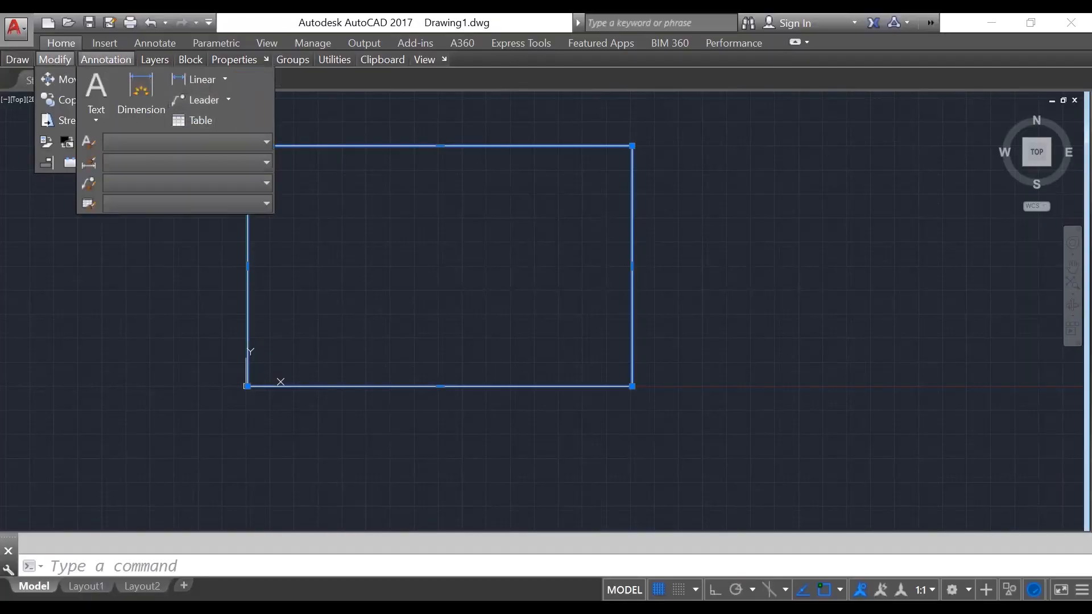
mouse_move(51, 56)
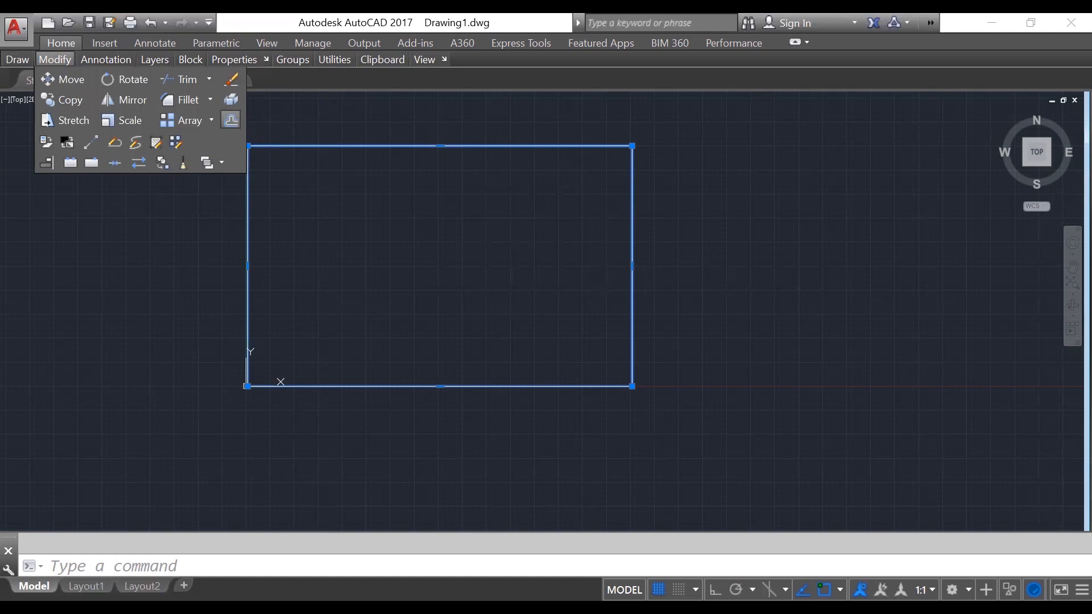
click(231, 121)
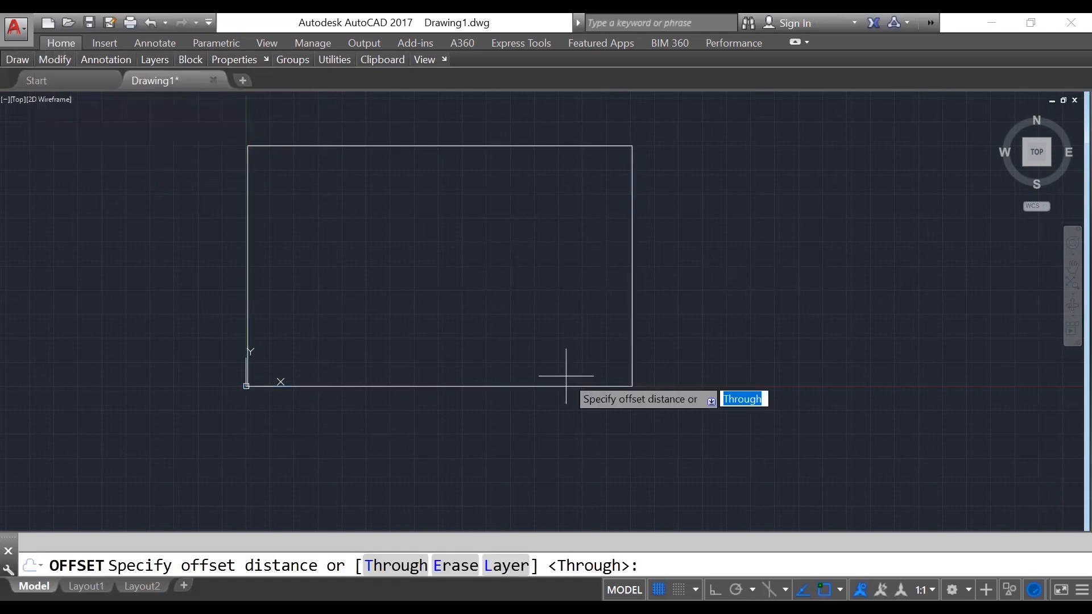
key(Return)
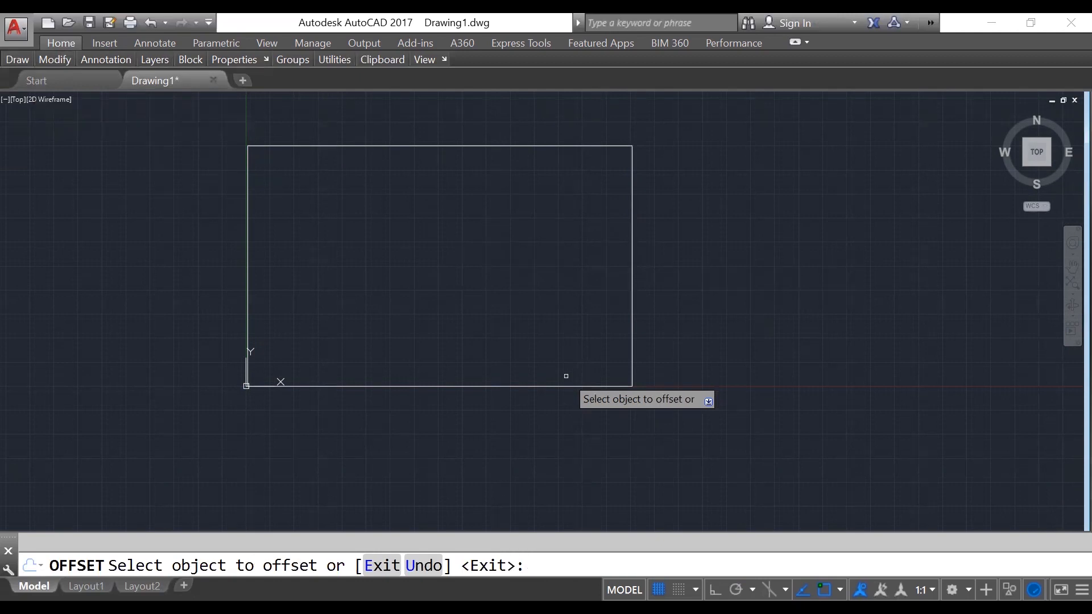
click(565, 386)
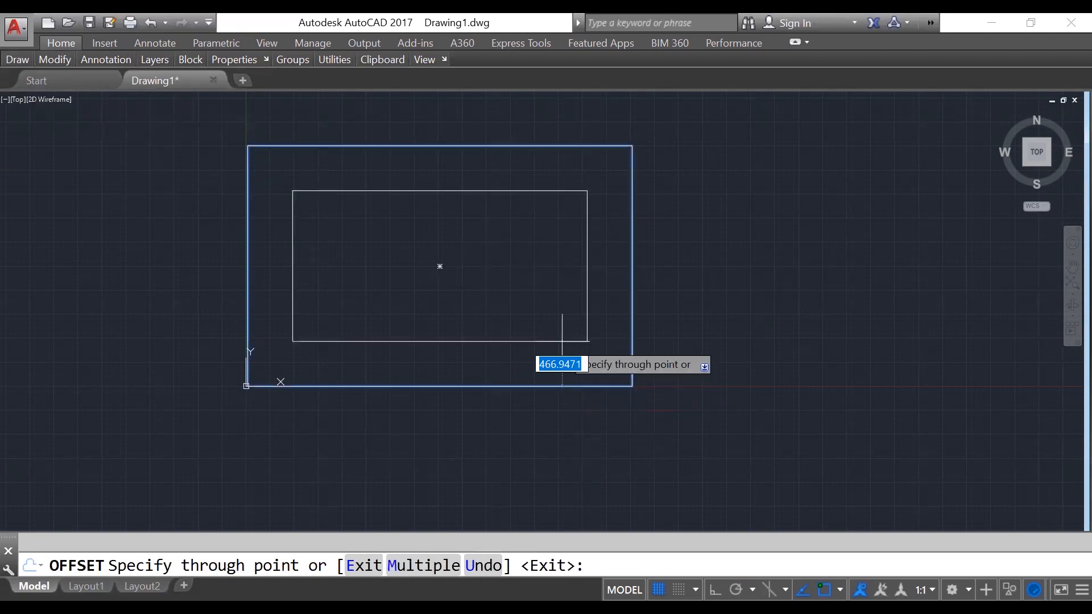
text(120)
key(Return)
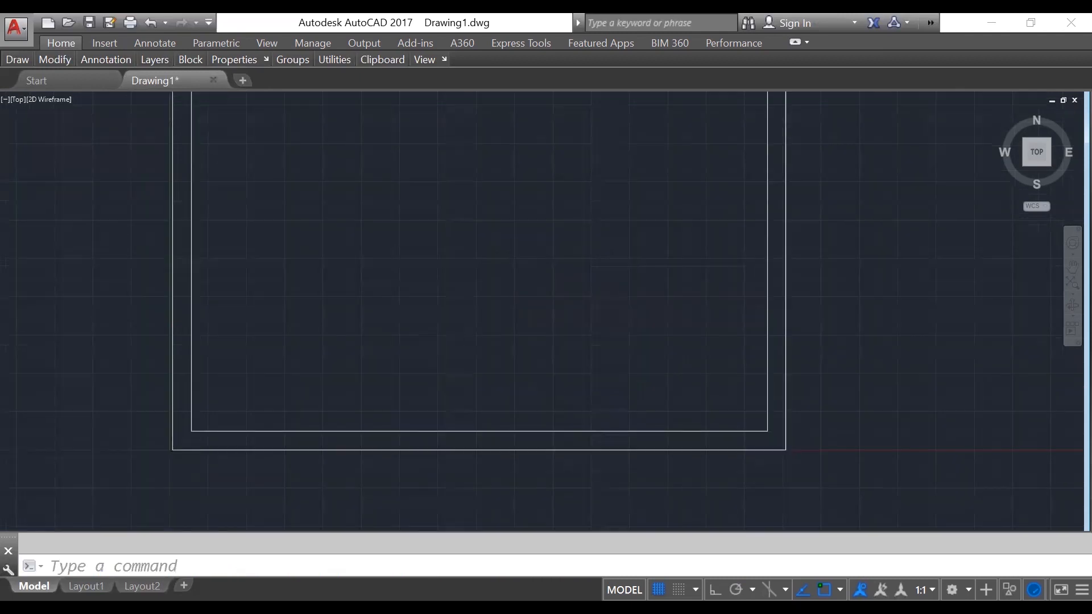
scroll(443, 325, down, 1)
middle_drag(450, 325, 425, 361)
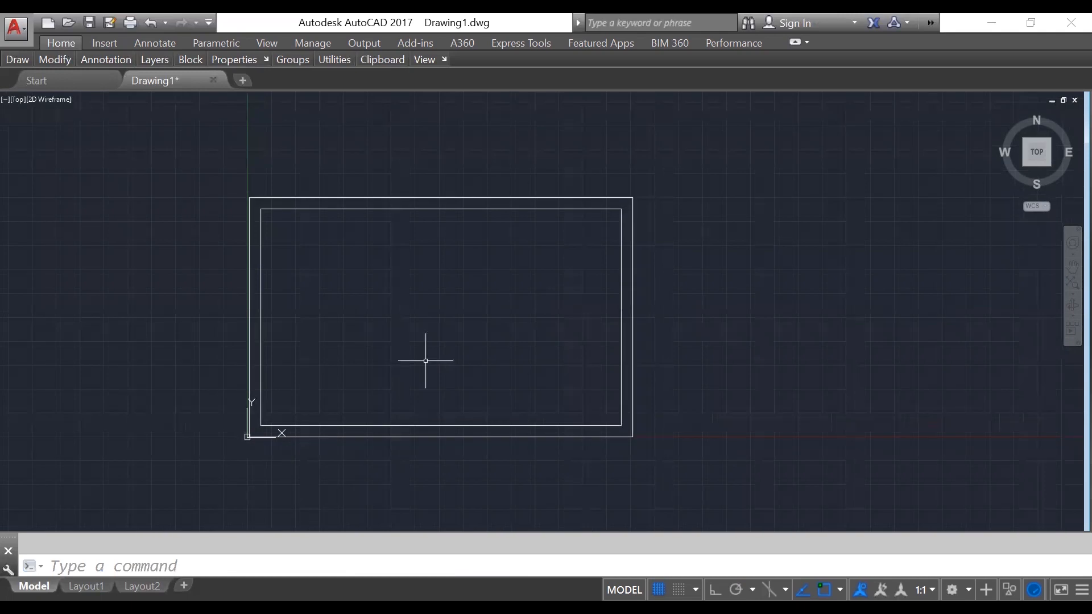
- Draw a short line up from the inner rectangle's lower-left corner and across the left wall to its outer edge
scroll(382, 373, up, 2)
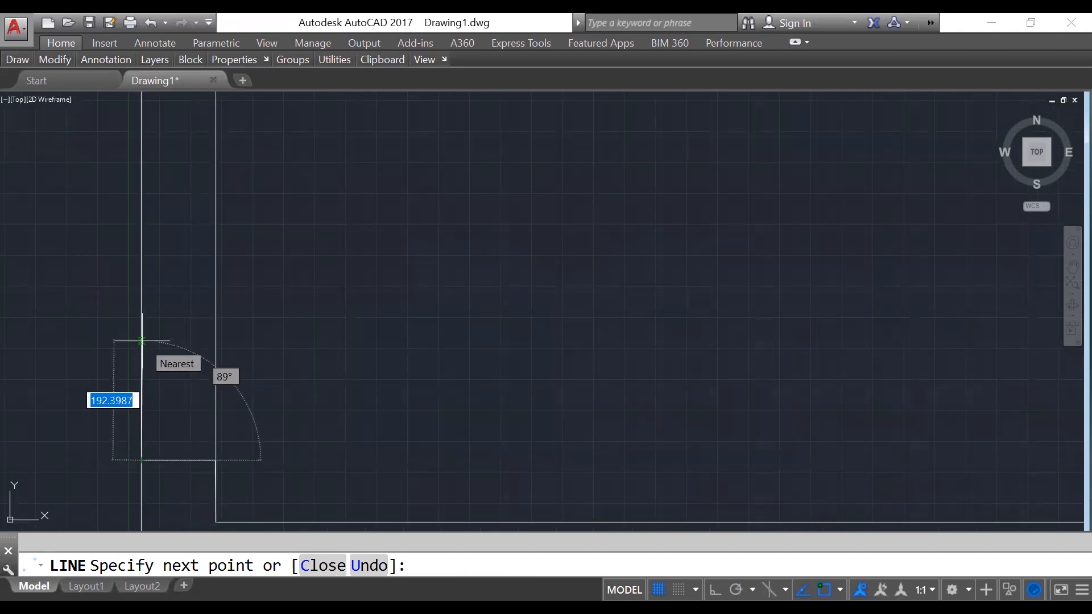
scroll(142, 341, down, 3)
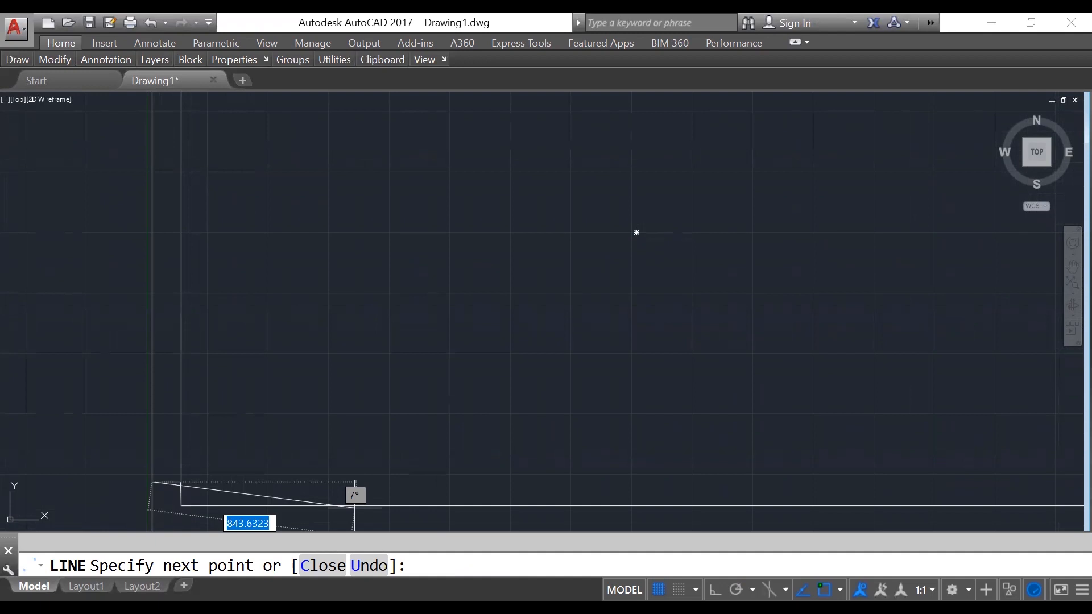
key(Escape)
middle_drag(354, 507, 426, 475)
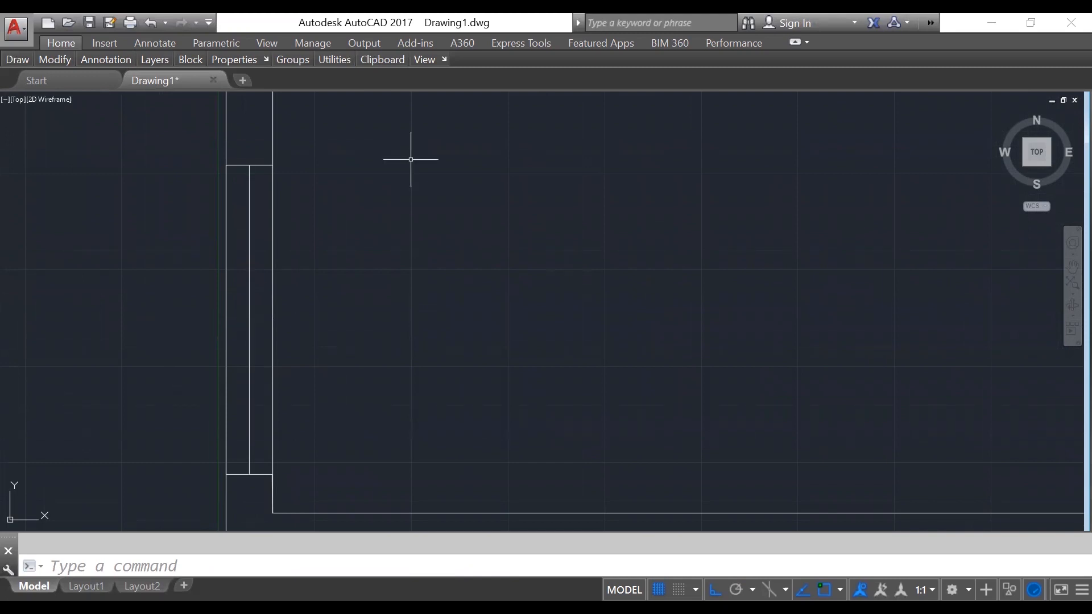
- Undo the centre line between the left wall's two cross lines and remove both wall edges between them to form an opening
key(ctrl+z)
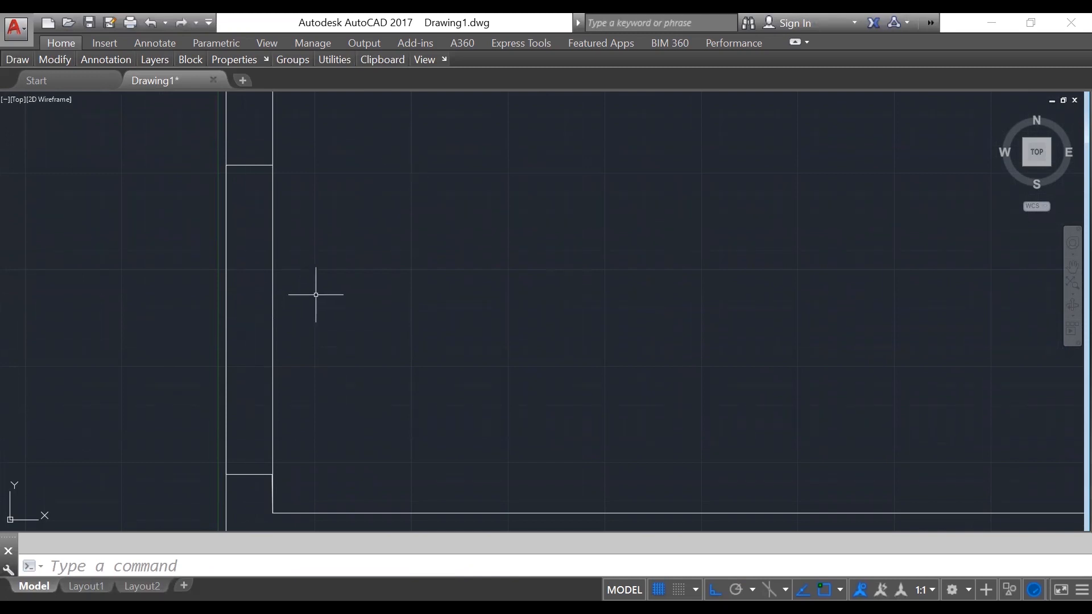
key(ctrl+a)
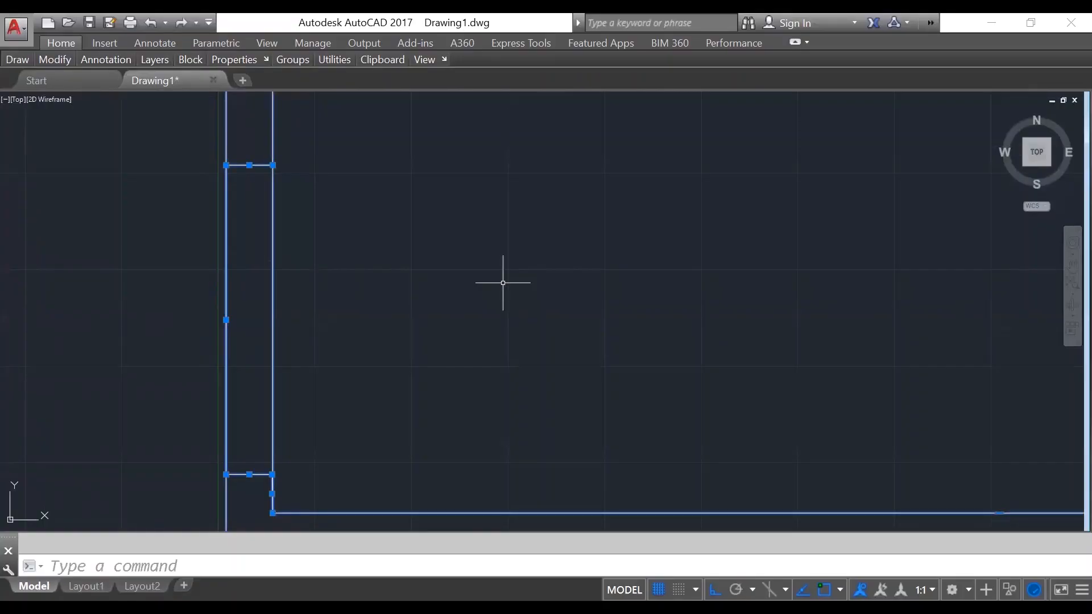
key(Escape)
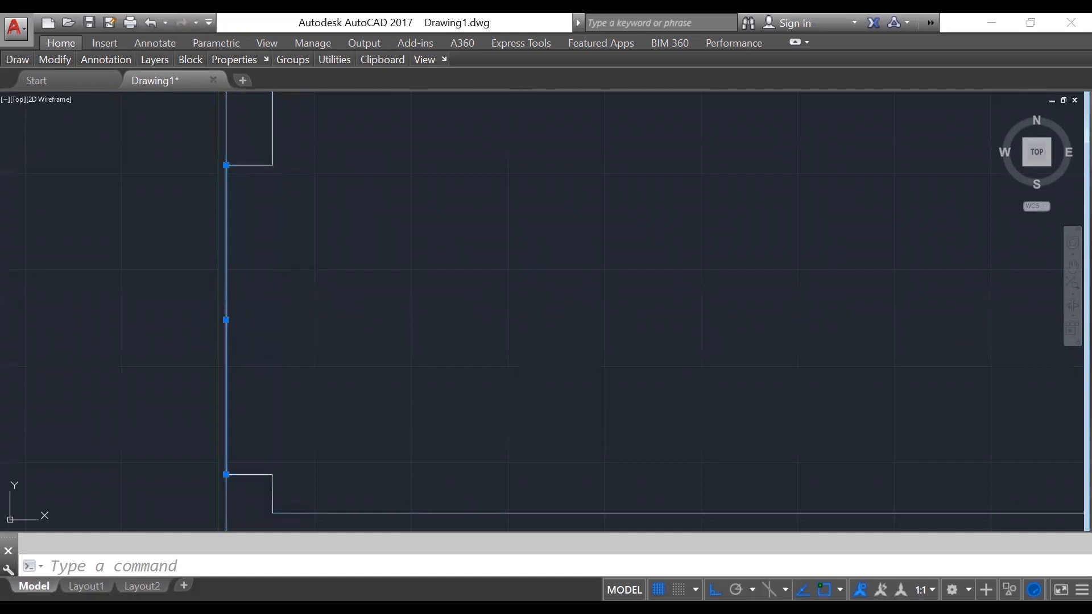
scroll(322, 308, down, 2)
middle_drag(256, 325, 244, 330)
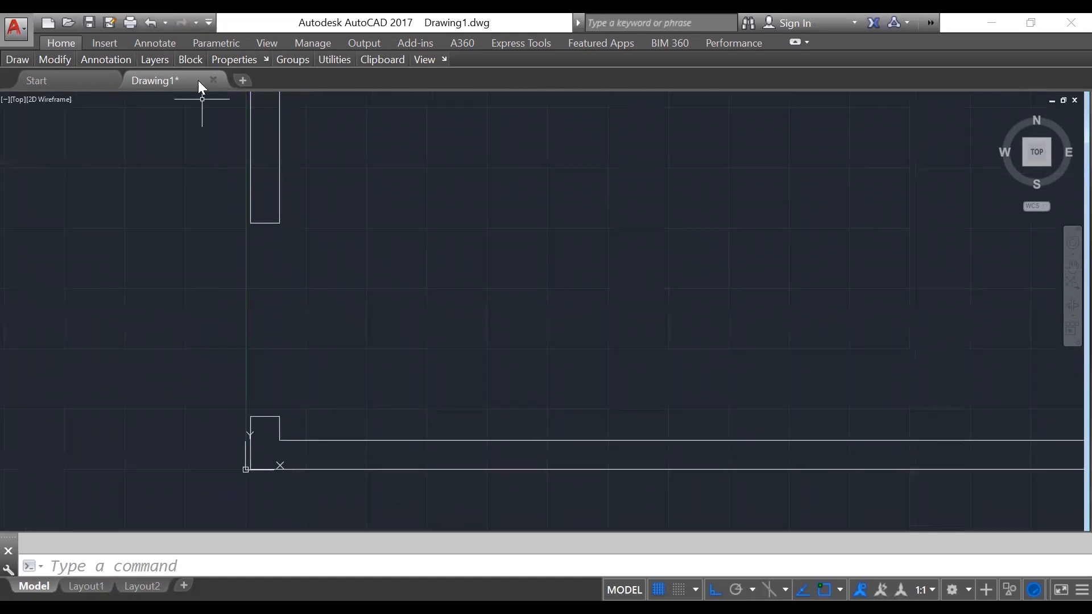
- Draw a rectangle filling the opening in the left wall and move it to the right, inside the room
mouse_move(17, 59)
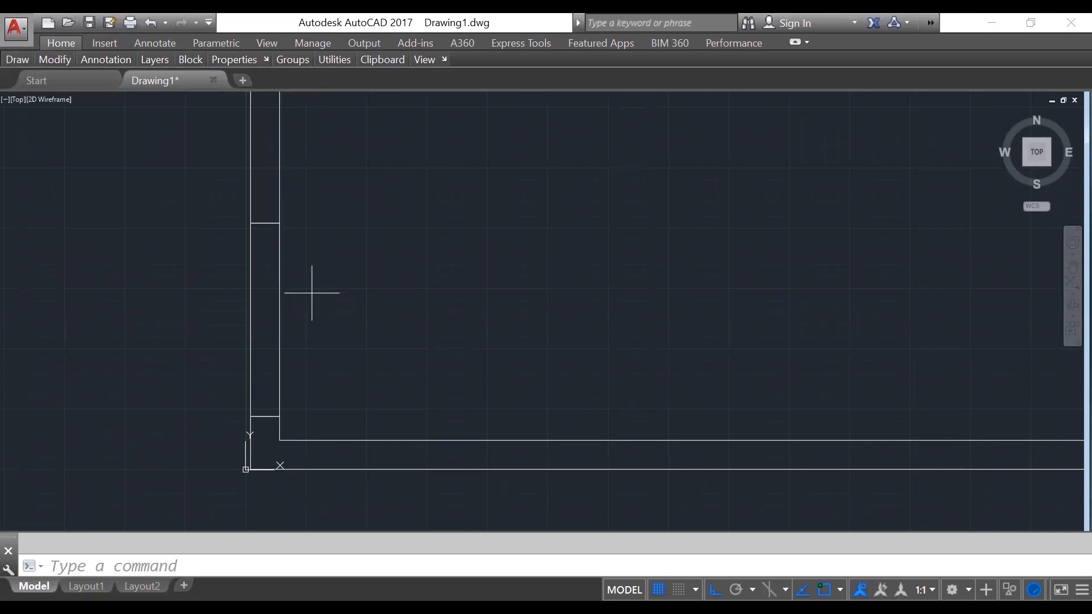
click(265, 320)
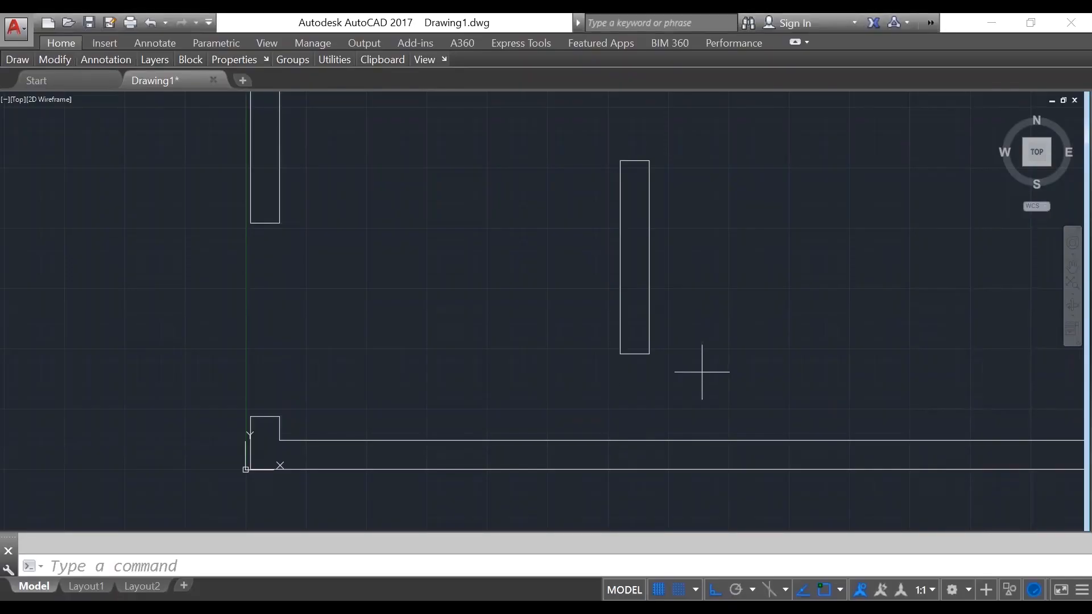
click(649, 347)
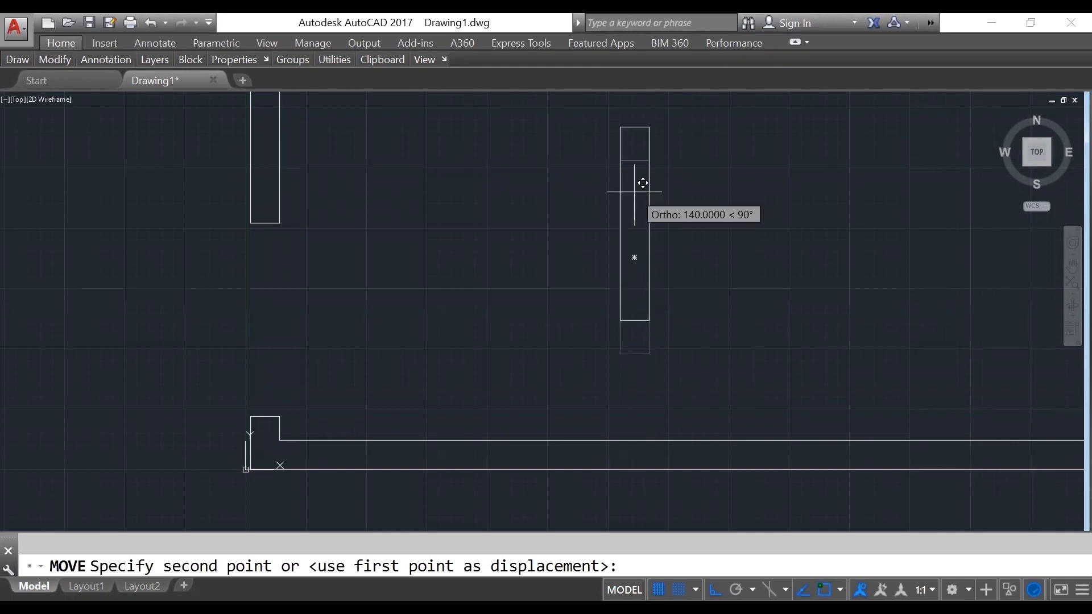
key(Escape)
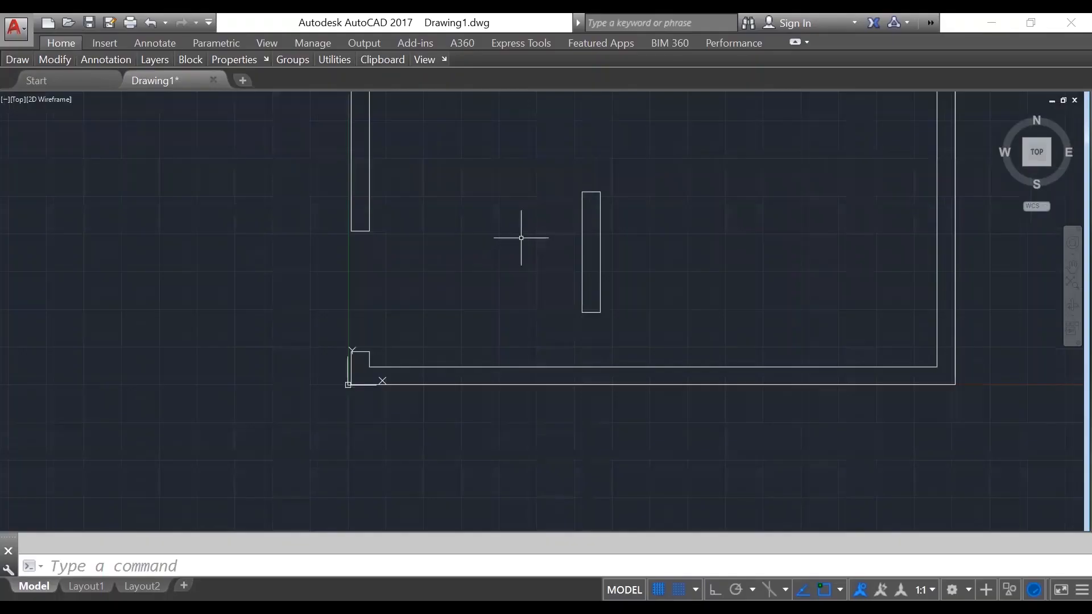
- Open the Layer Properties Manager and enlarge its window to show all layer columns
middle_drag(519, 236, 383, 312)
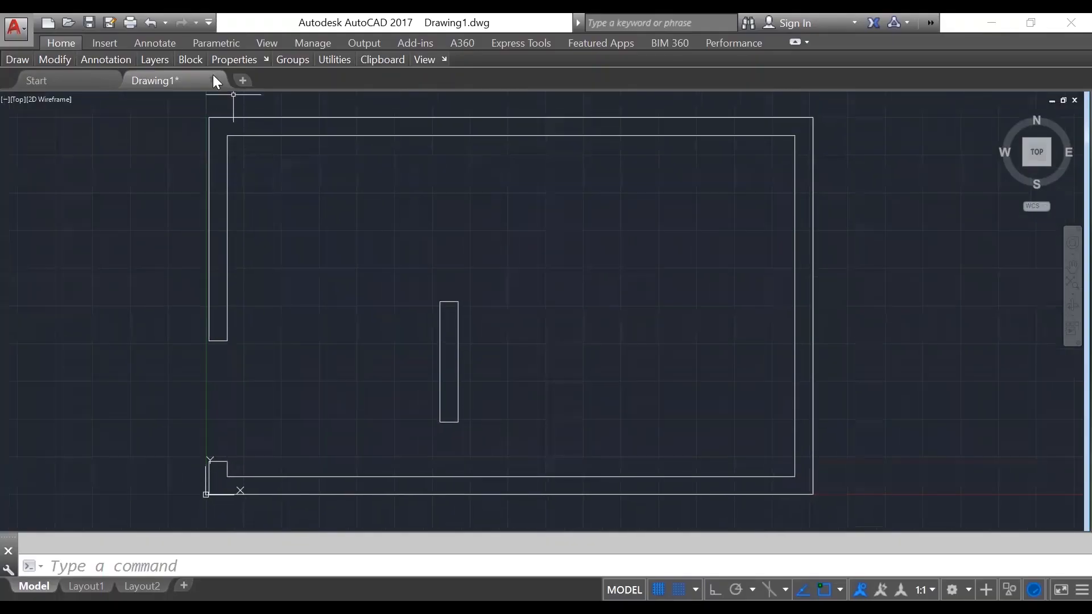
mouse_move(168, 53)
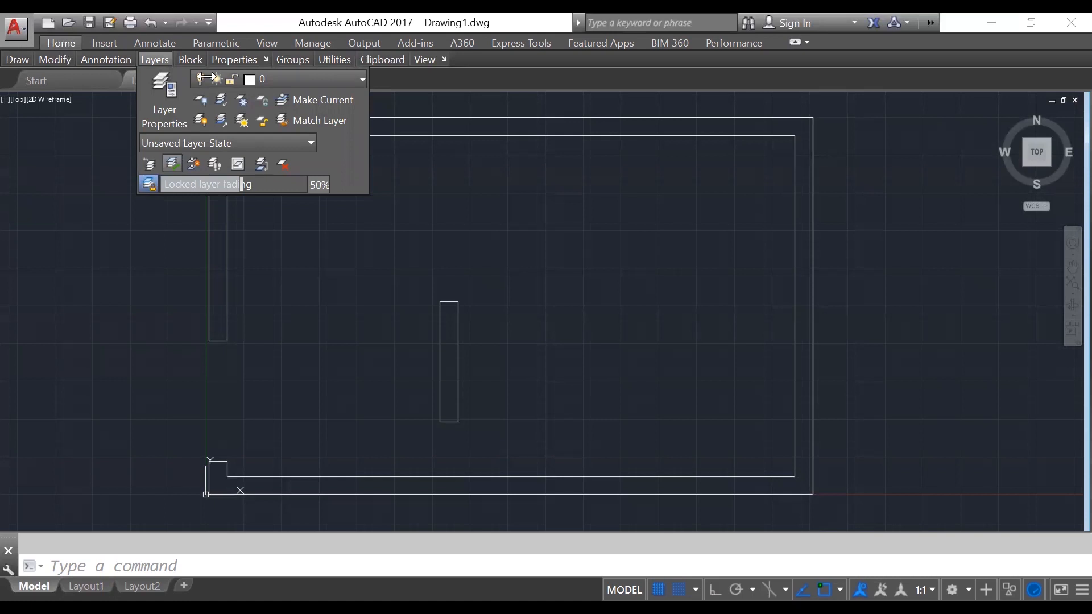
click(165, 96)
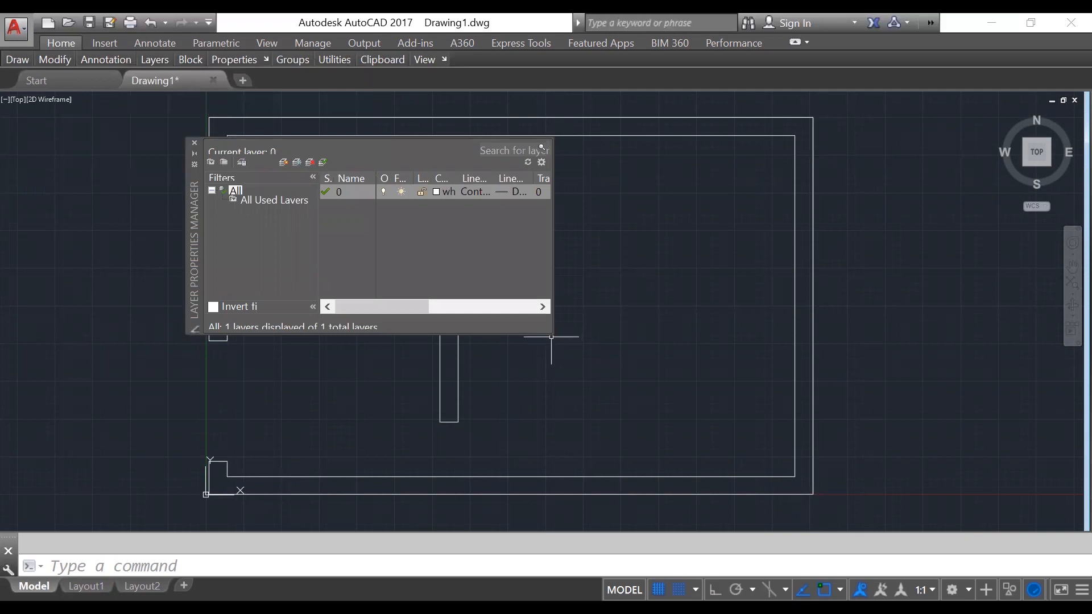
drag(552, 334, 744, 484)
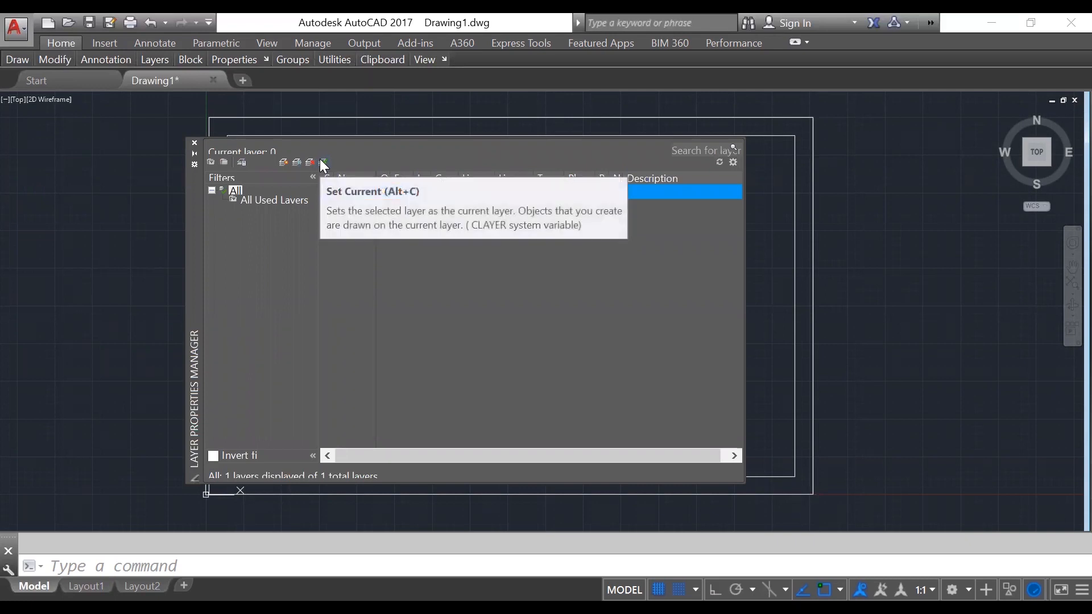
- Create the layers Paredes, Puertas, Ventanas and Instalacion electrica, and widen the name column to show their full names
click(283, 162)
text(Paredes)
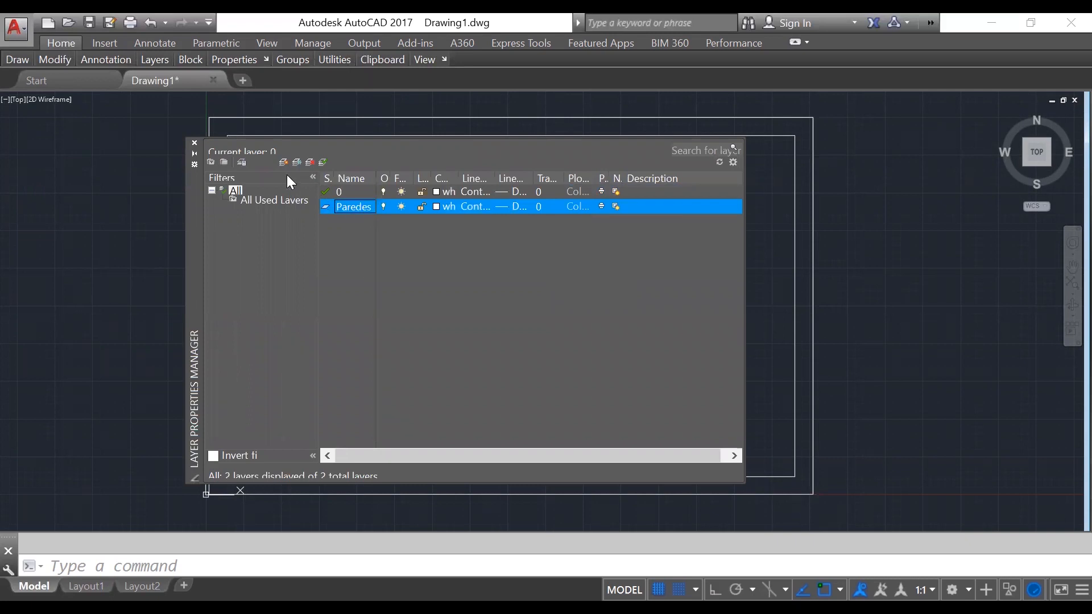
click(282, 162)
text(Puertas)
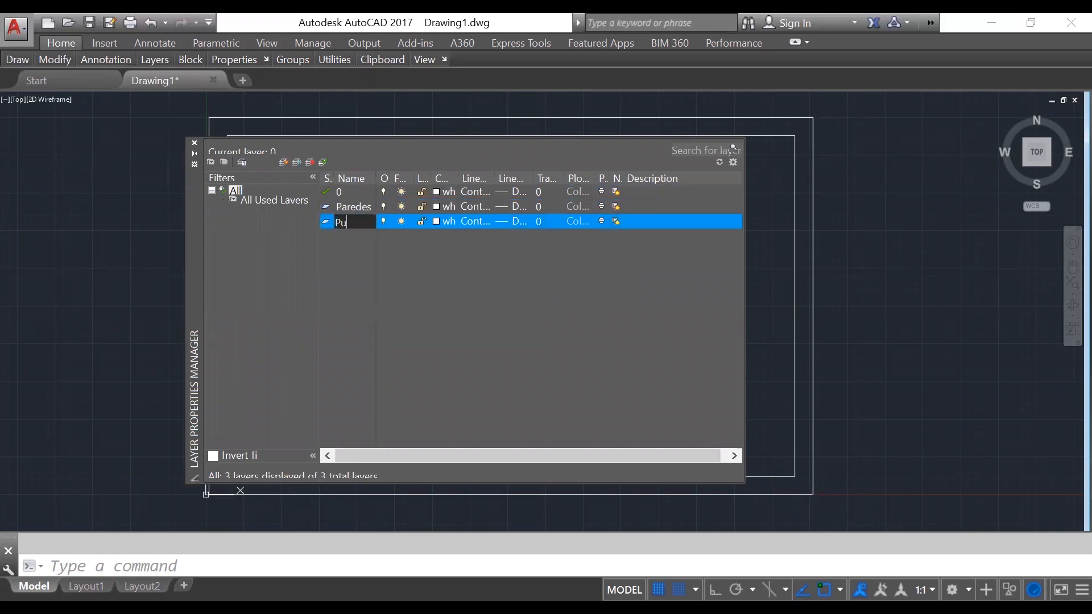
click(283, 162)
text(Ventanas)
click(284, 162)
text(Instalacion)
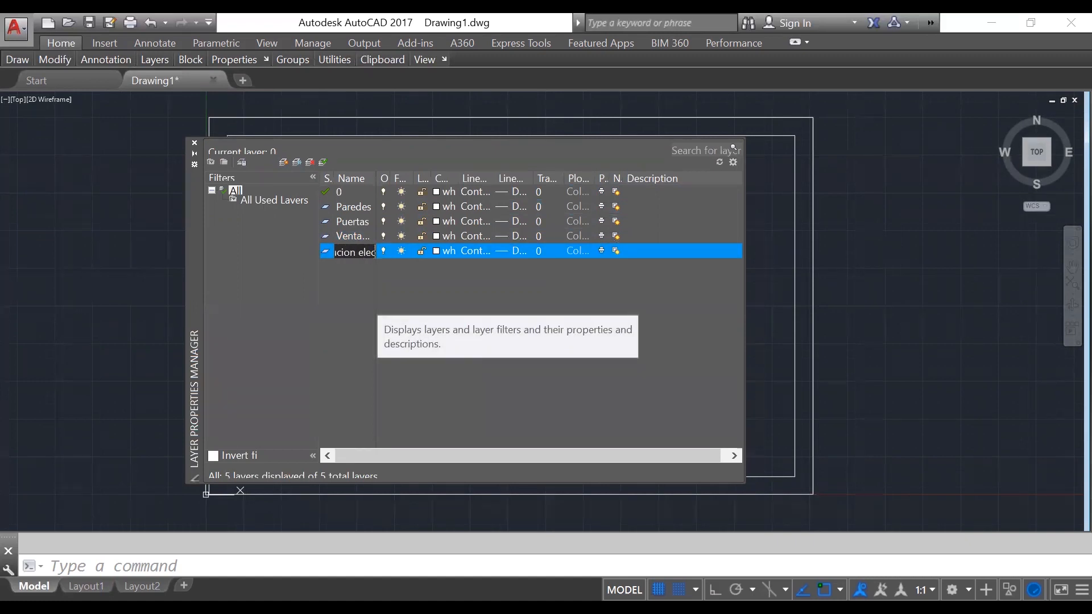
key(Return)
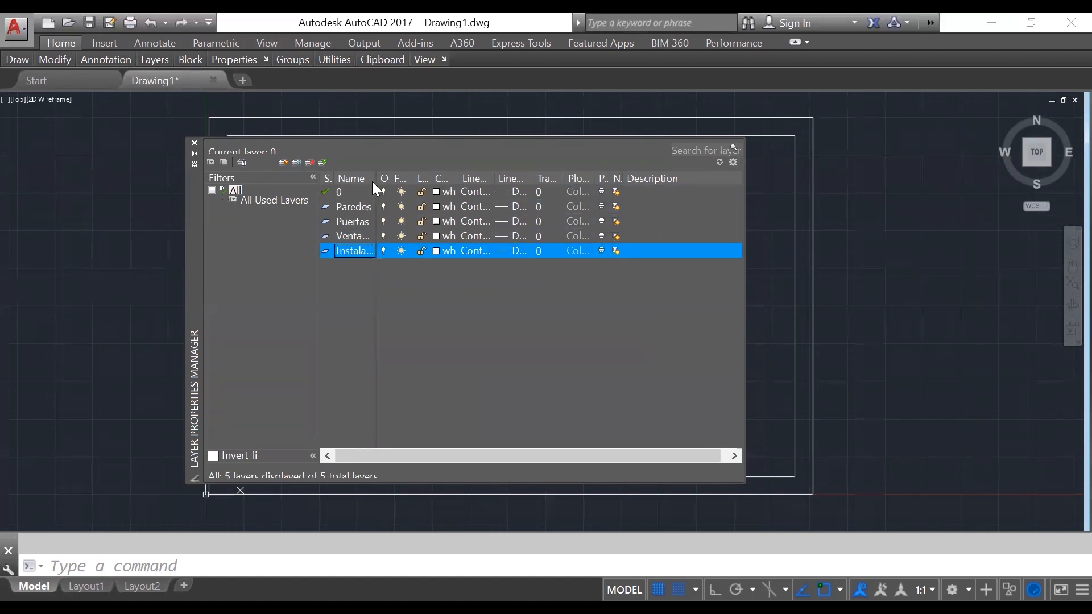
drag(377, 180, 435, 187)
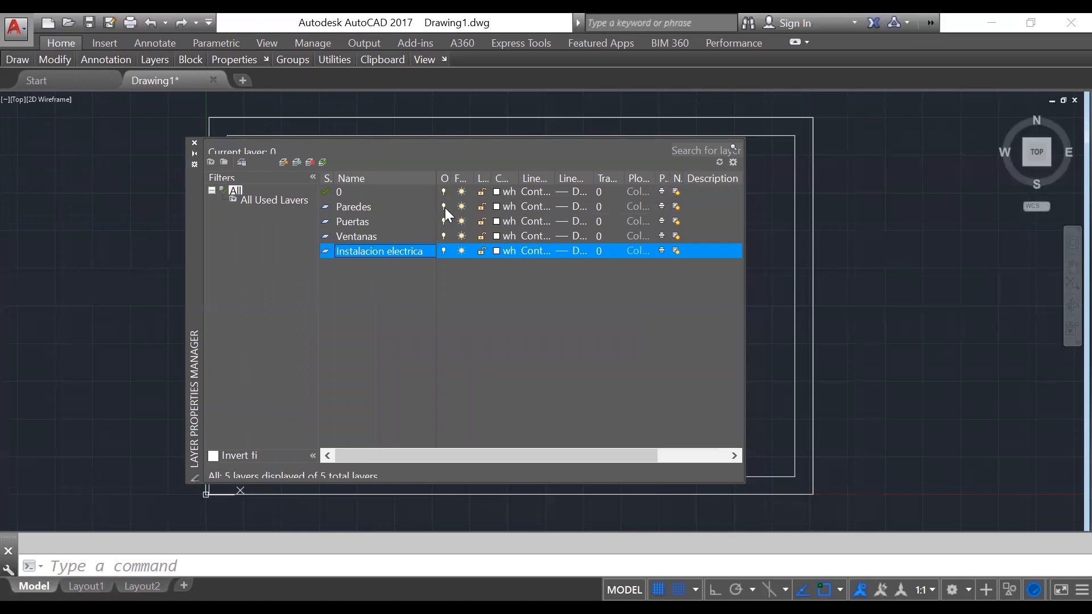
- Set the Paredes layer's colour to light grey, index 9
click(405, 206)
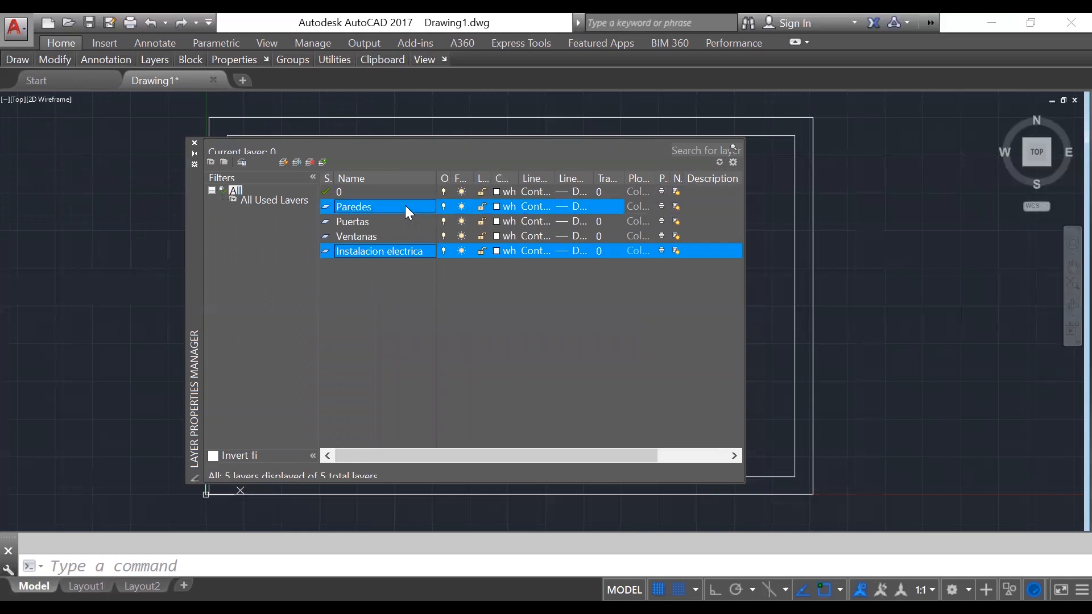
click(496, 206)
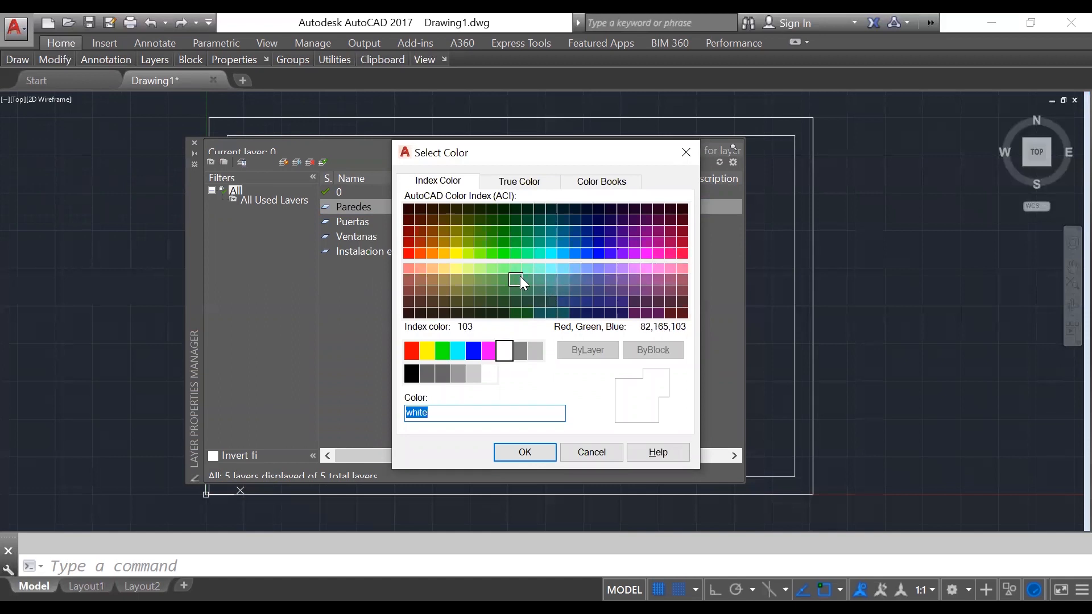
click(520, 353)
click(533, 352)
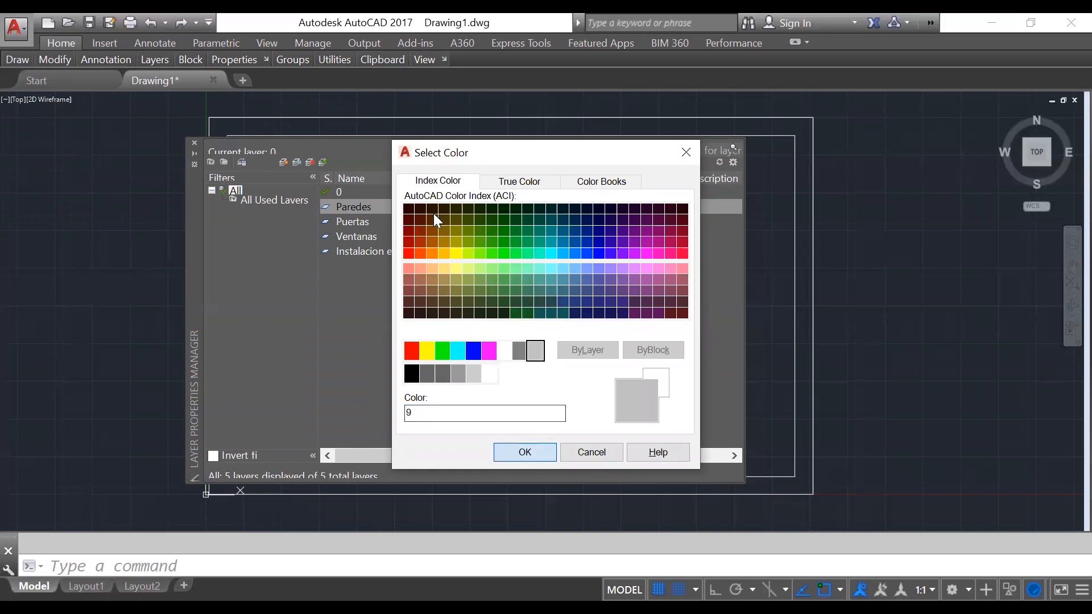
key(Return)
- Set the Puertas layer's colour to a dark red from the index palette
click(473, 221)
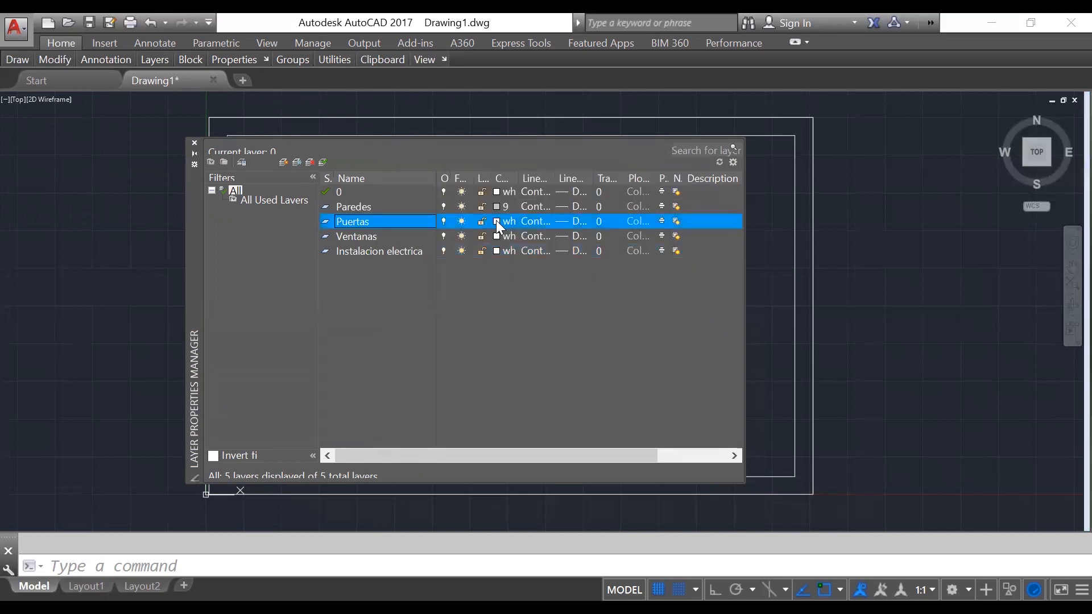
click(496, 220)
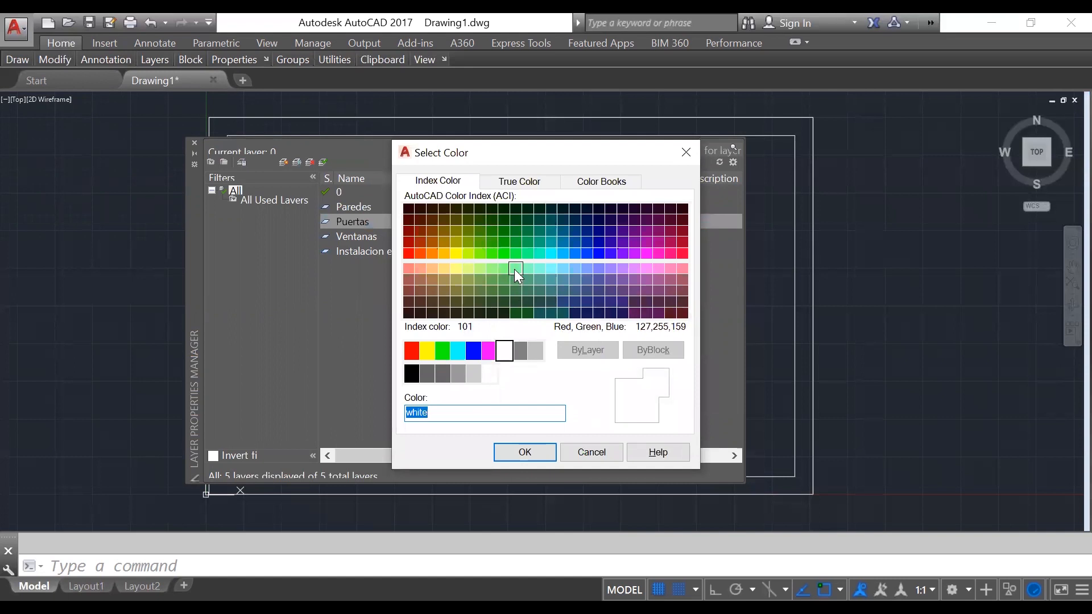
click(682, 290)
click(523, 453)
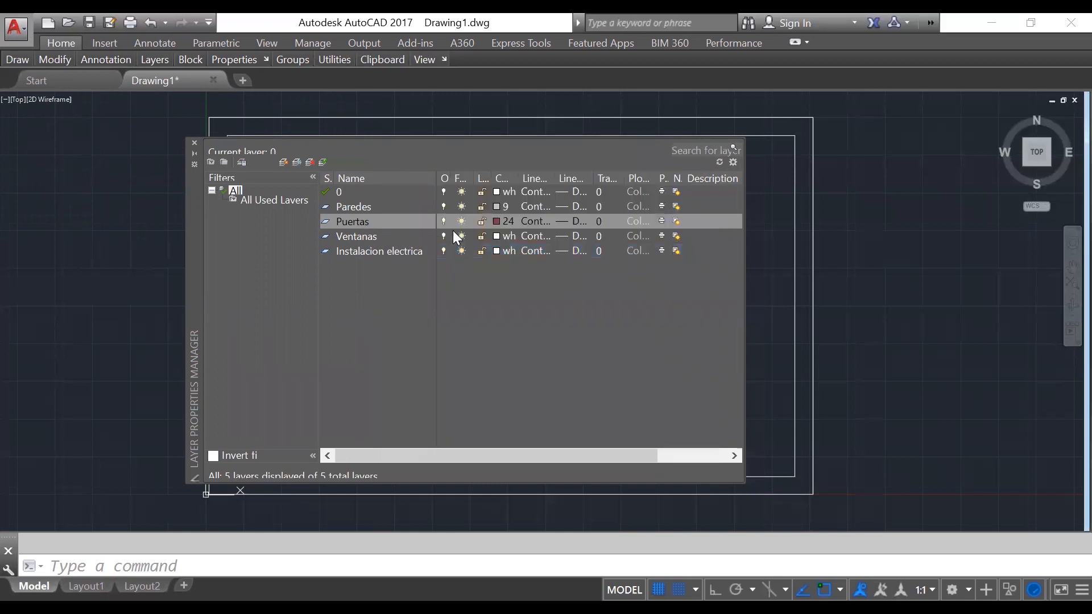
- Set the Ventanas layer's colour to light blue and the Instalacion electrica layer's to yellow 50, closing the layer manager
click(497, 237)
double_click(550, 251)
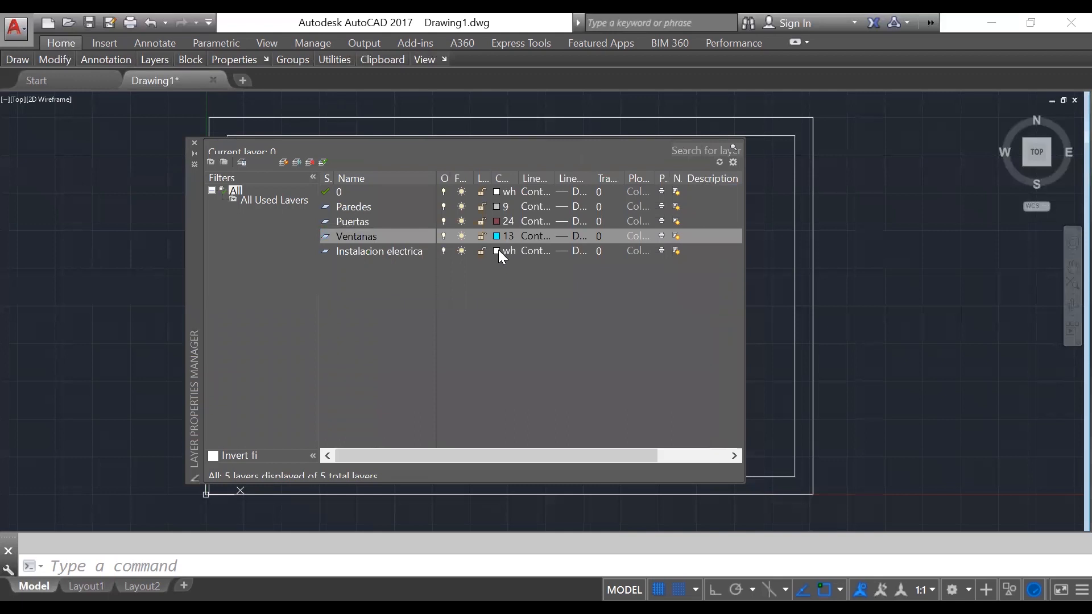
click(499, 250)
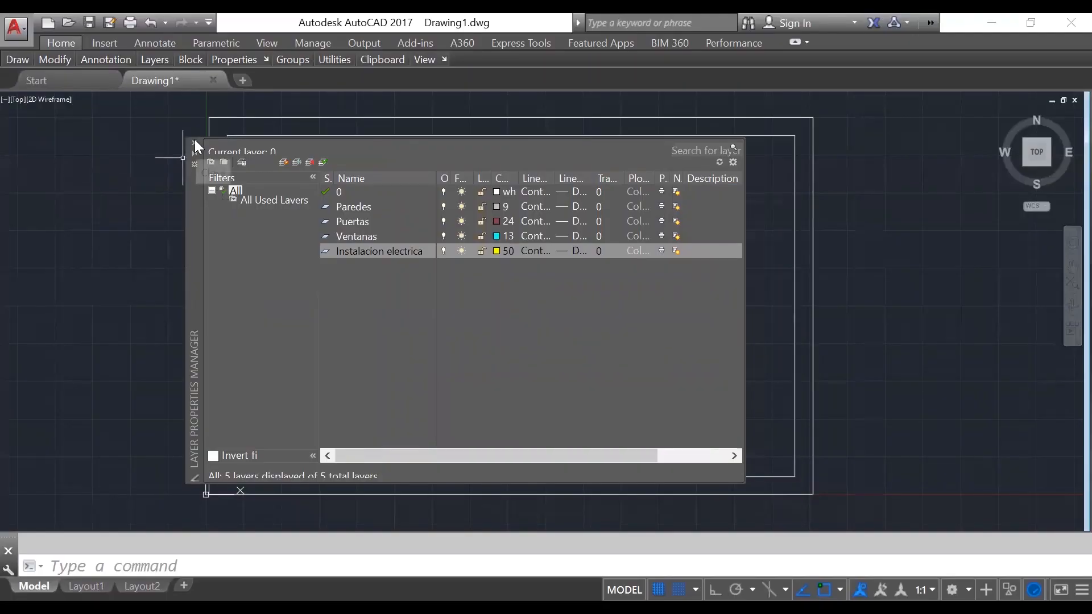
click(194, 143)
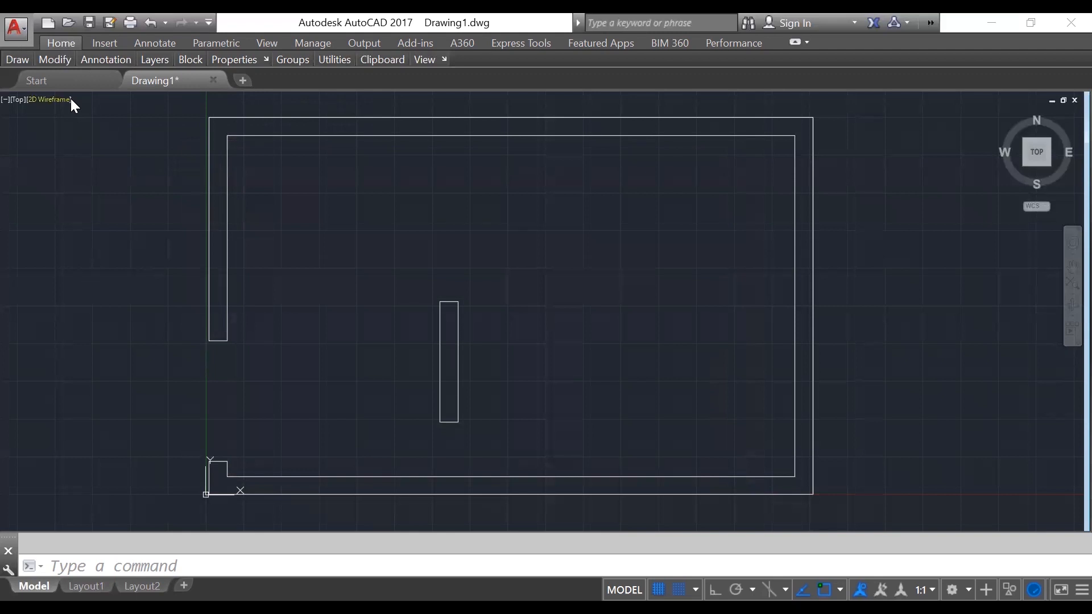
- Review the layer list in the Layer Properties Manager and close it
mouse_move(160, 60)
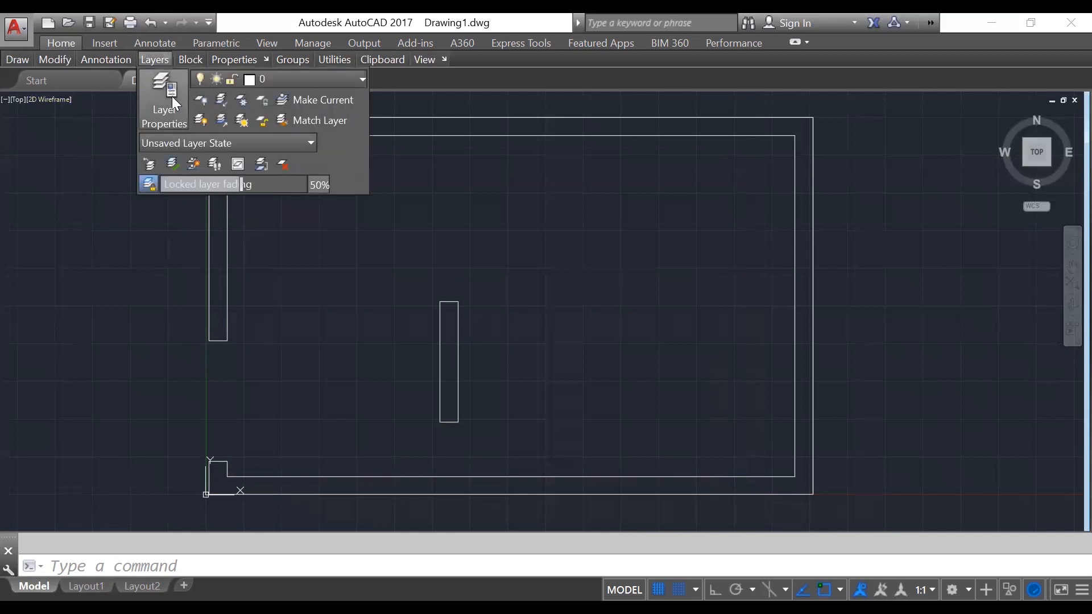
click(169, 94)
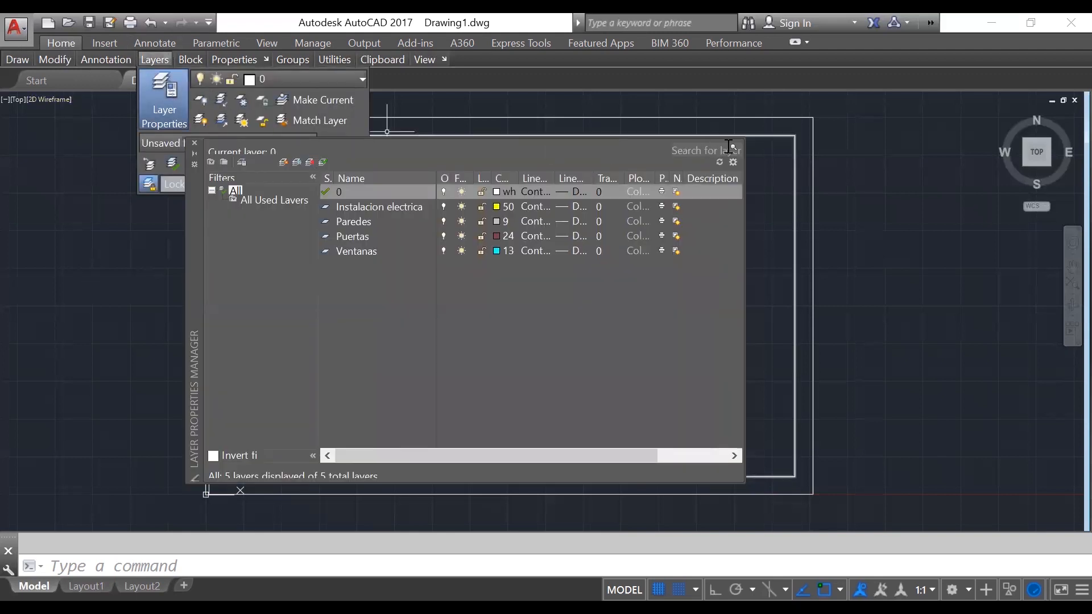
click(194, 143)
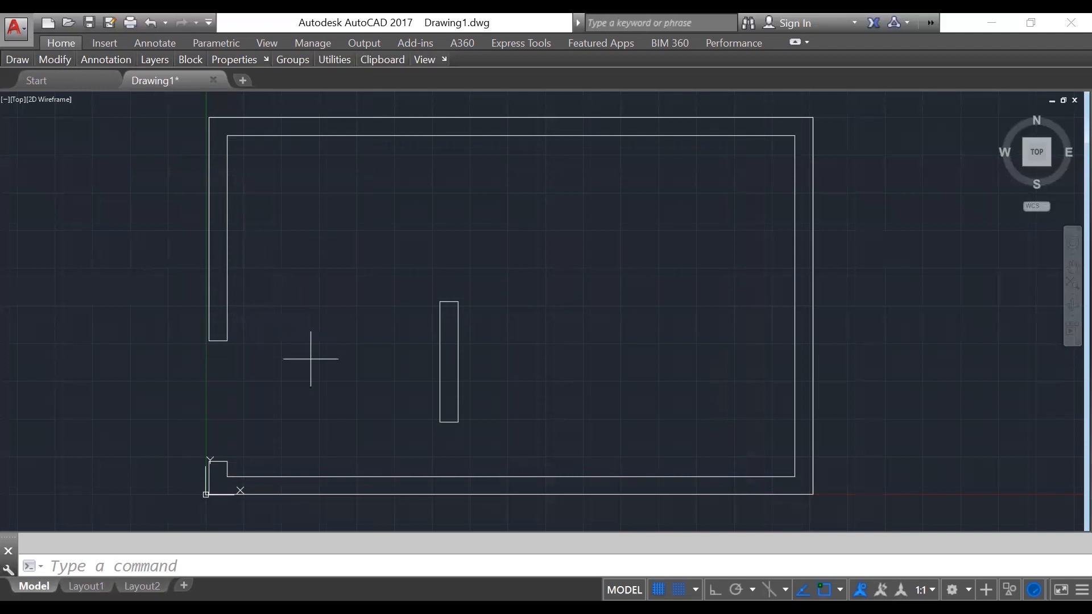
- Assign all inner and outer wall lines of the room to the Paredes layer
click(356, 476)
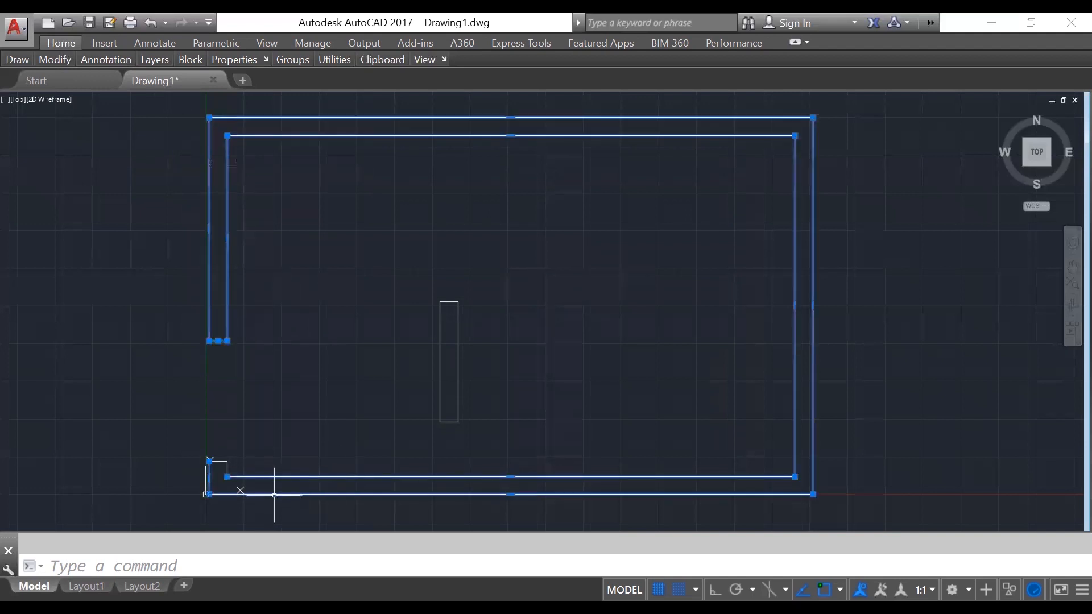
mouse_move(149, 60)
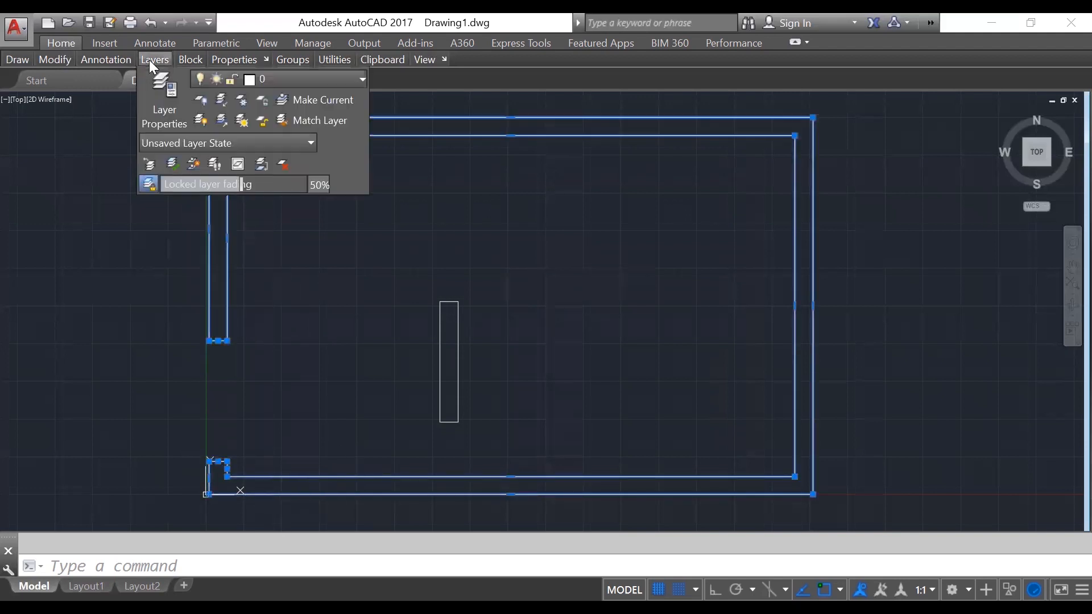
click(354, 84)
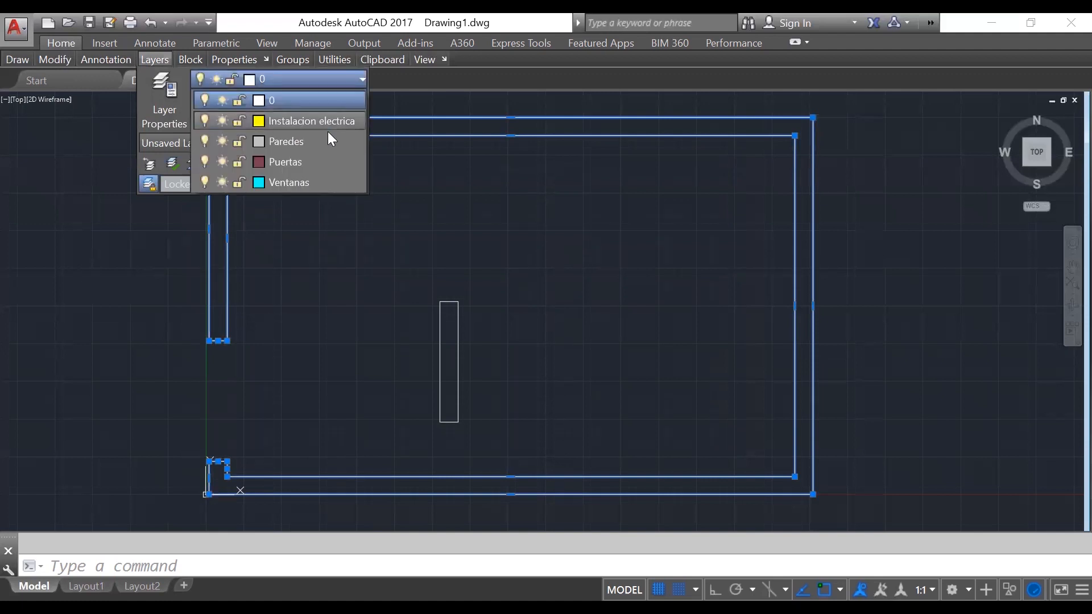
click(315, 140)
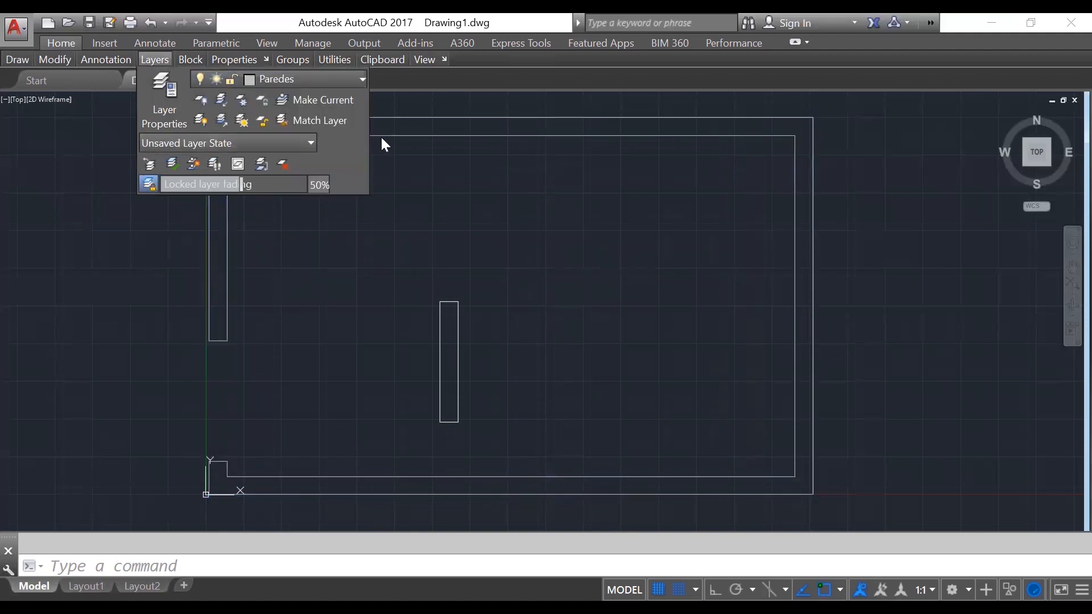
key(Escape)
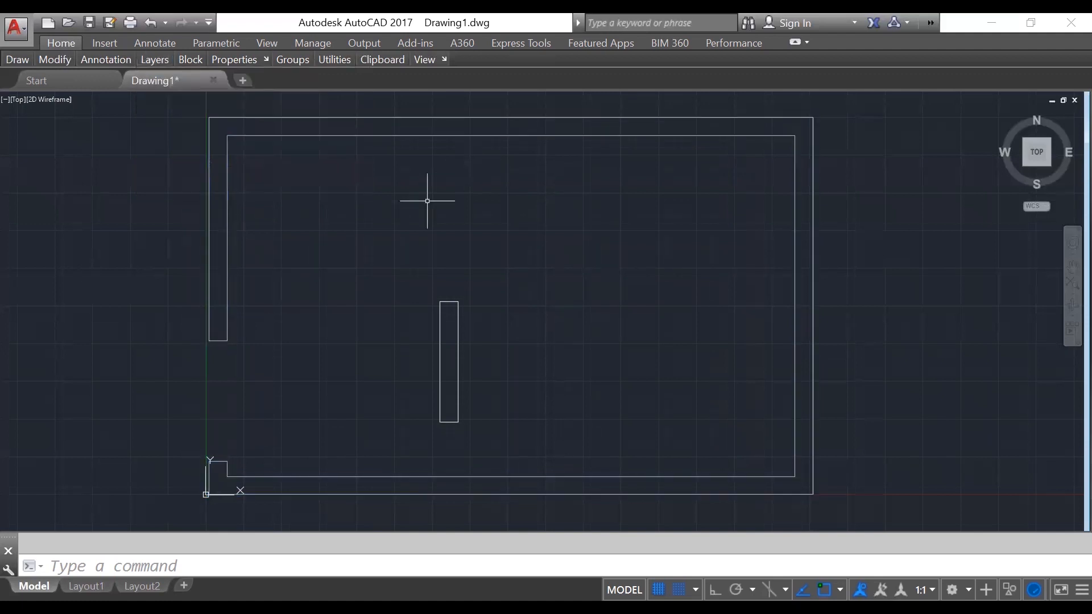
- Make Paredes the current layer with nothing selected
mouse_move(171, 60)
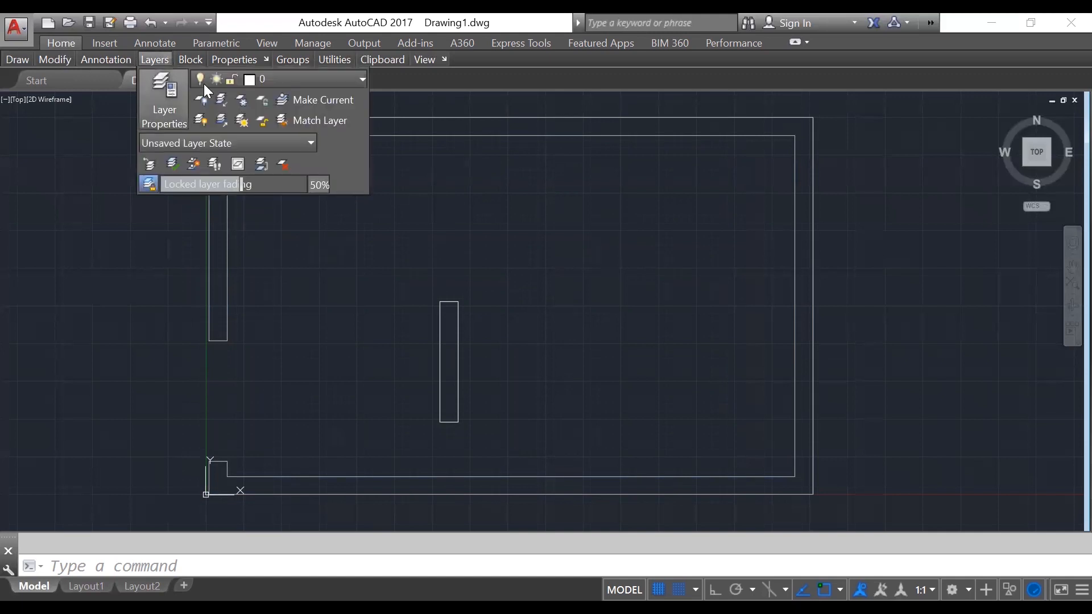
click(336, 79)
click(296, 135)
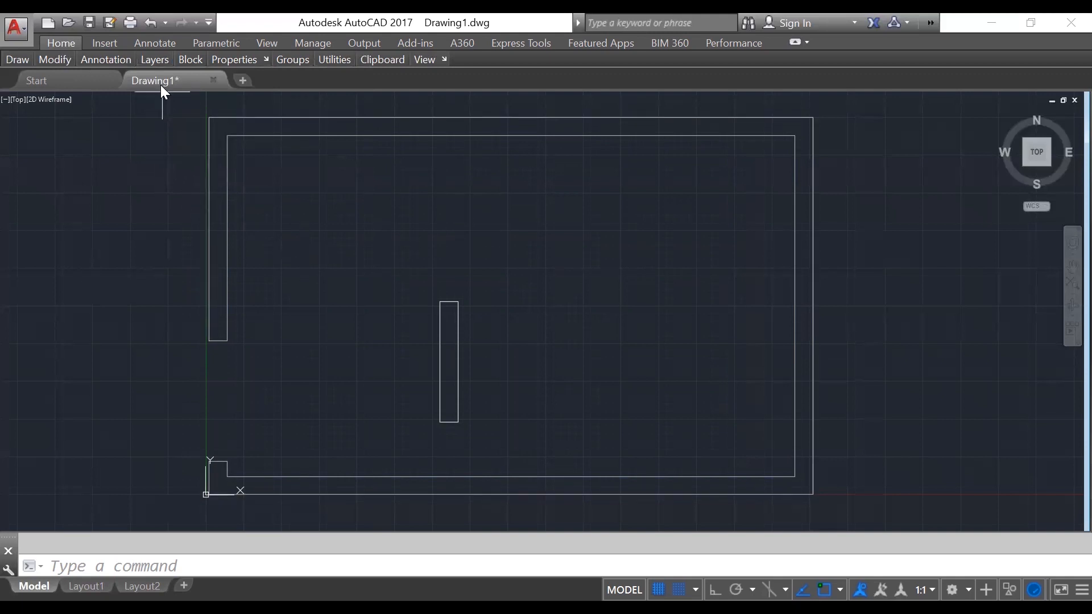
- Assign the narrow rectangle inside the room to the Puertas layer and clear the selection
click(458, 399)
mouse_move(168, 61)
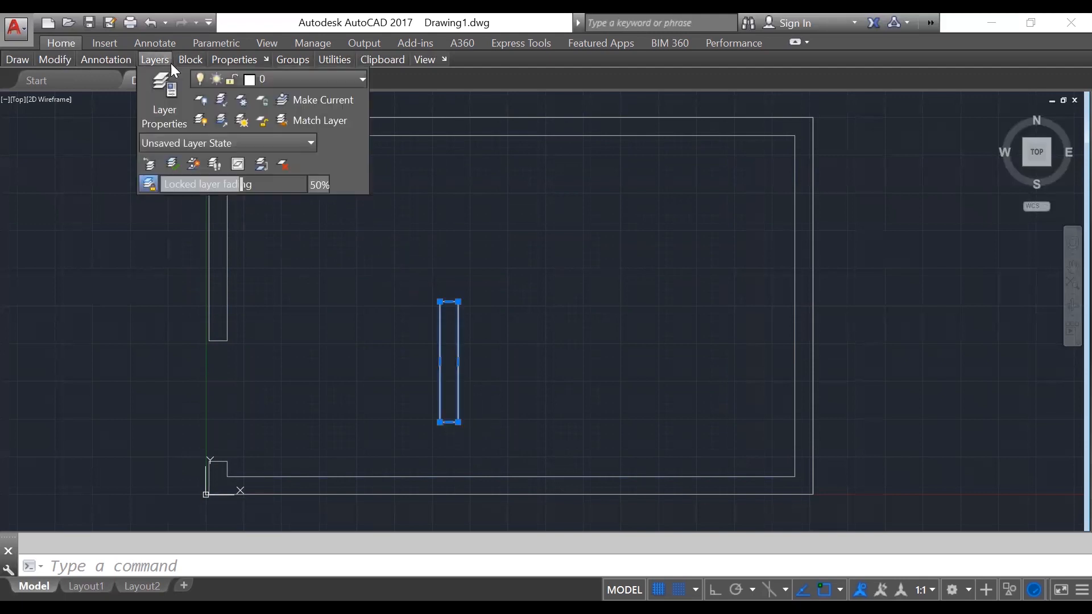
click(293, 80)
click(307, 161)
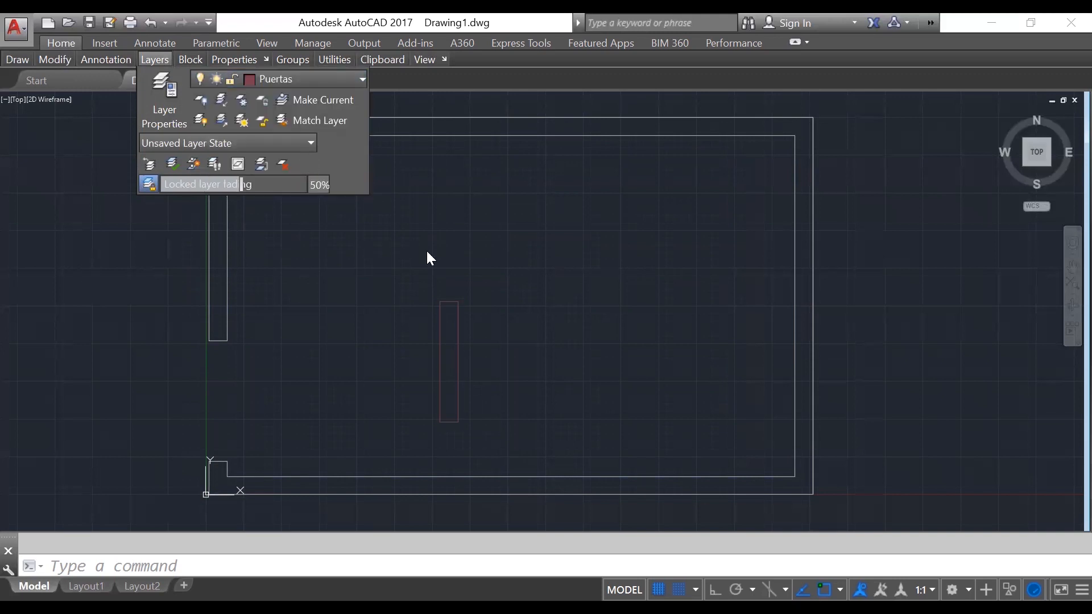
click(502, 295)
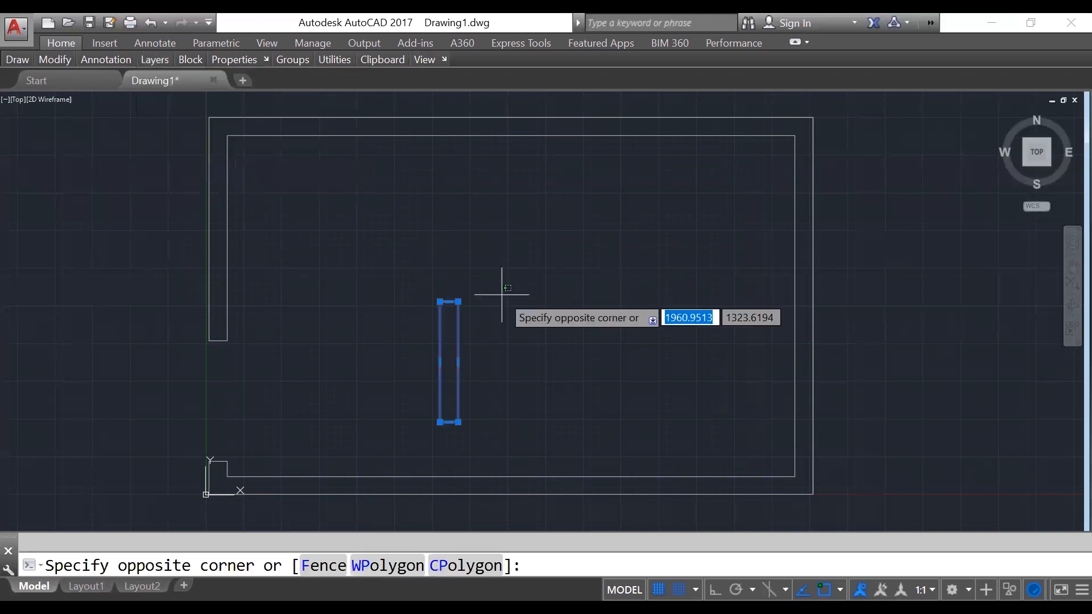
key(Escape)
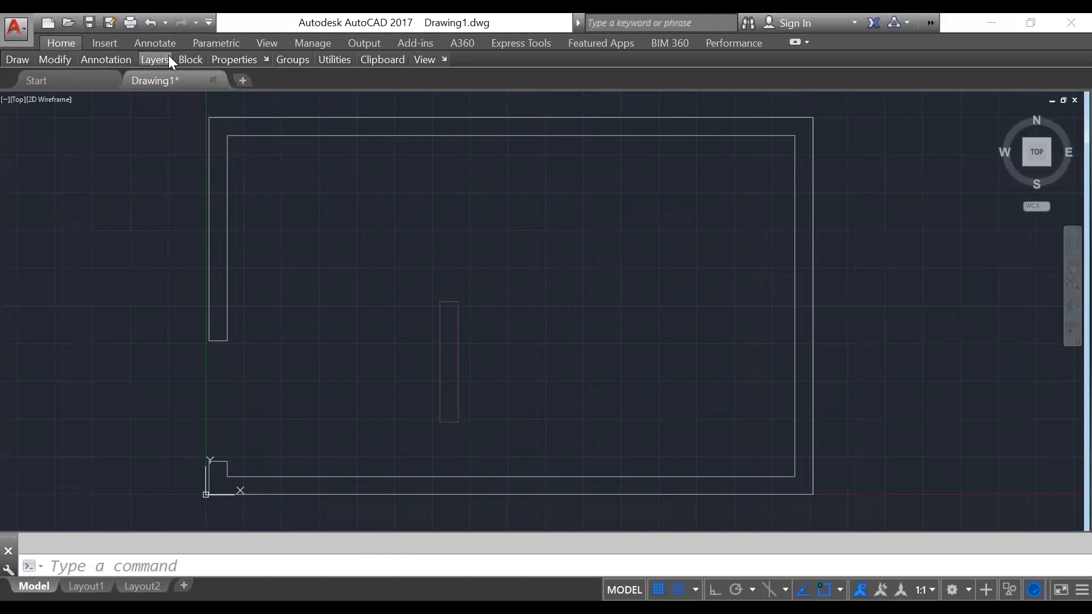
- Lock the Paredes layer
mouse_move(165, 58)
click(337, 80)
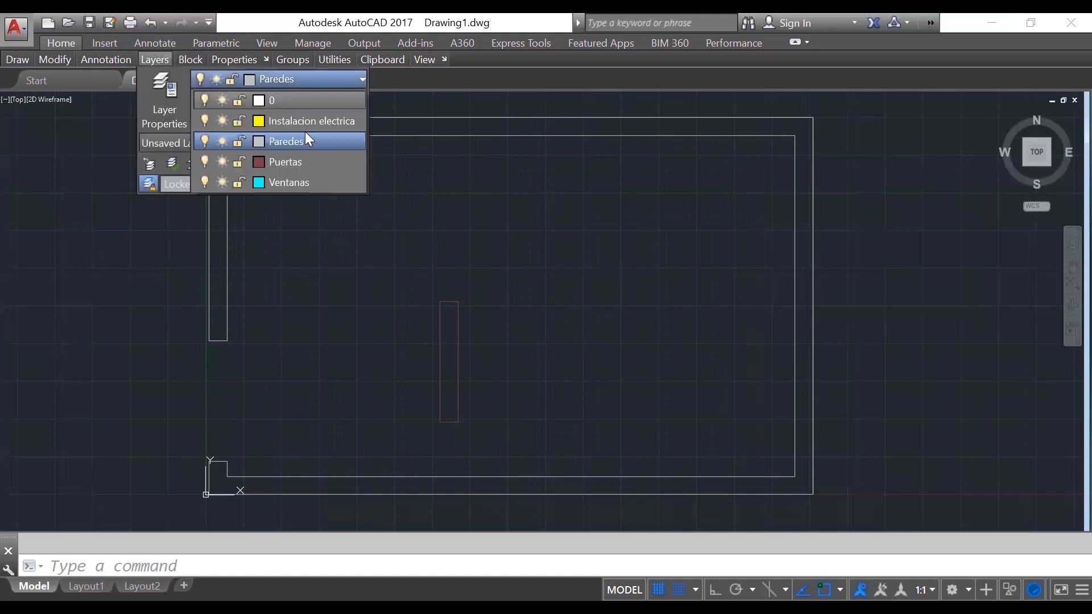
click(238, 142)
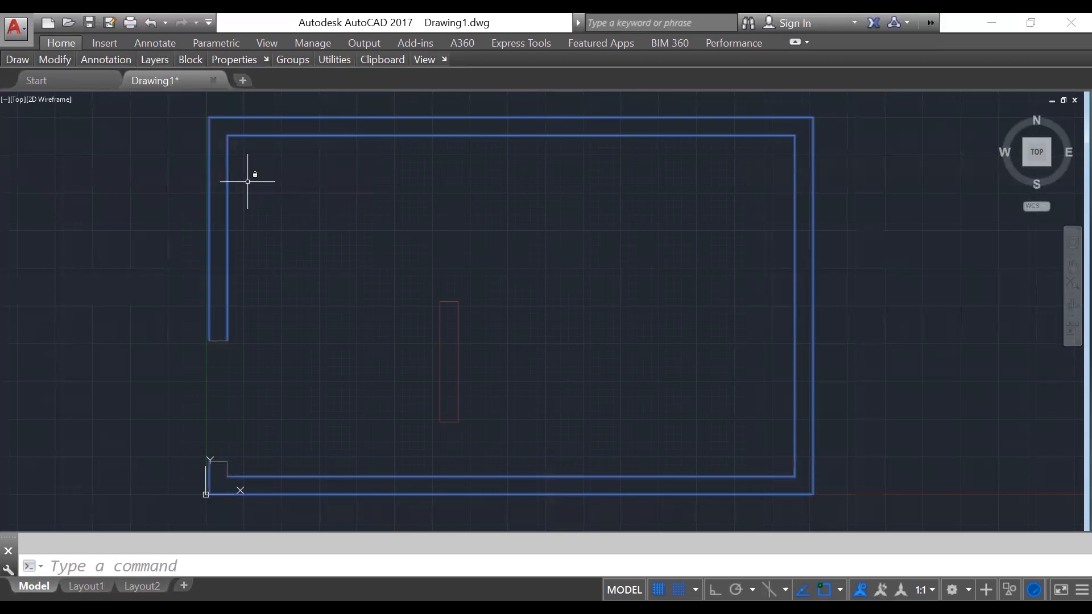
- Delete the narrow rectangle inside the room and undo the deletion
click(458, 422)
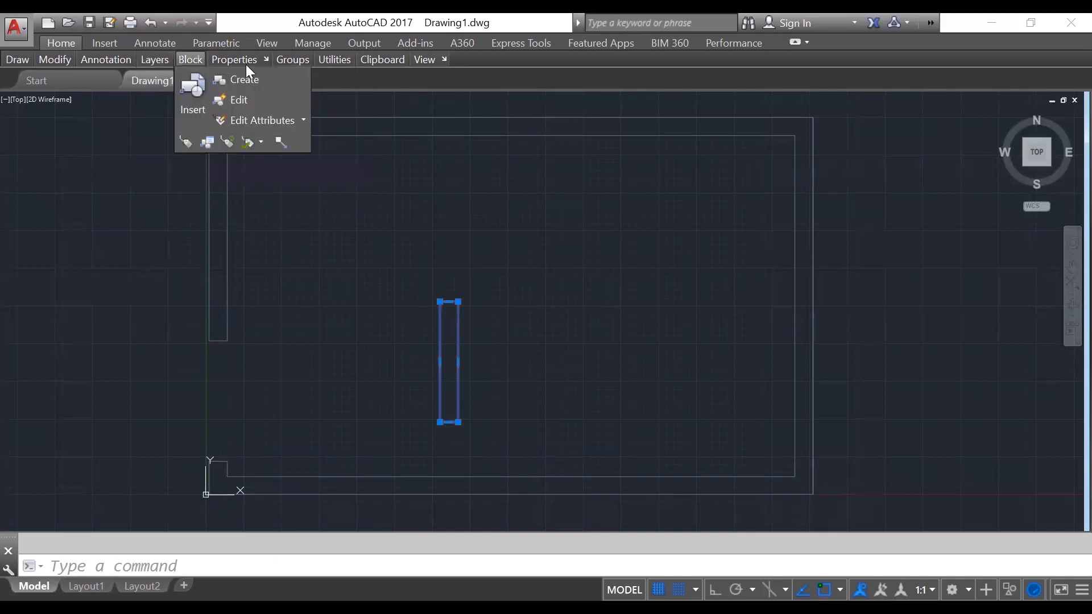
mouse_move(157, 57)
click(318, 100)
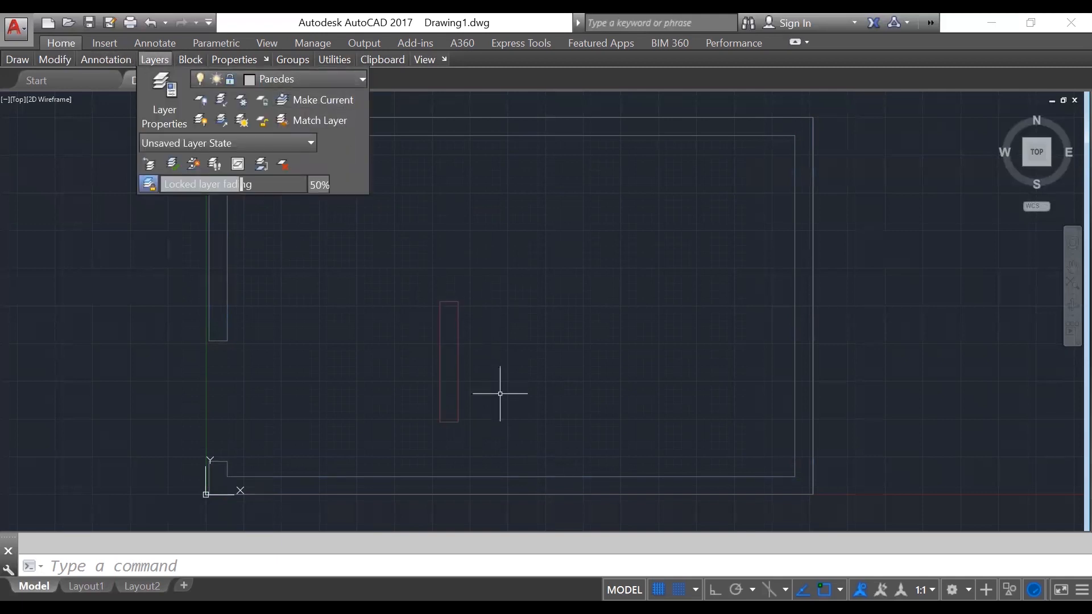
click(487, 431)
click(403, 262)
key(Delete)
key(ctrl+z)
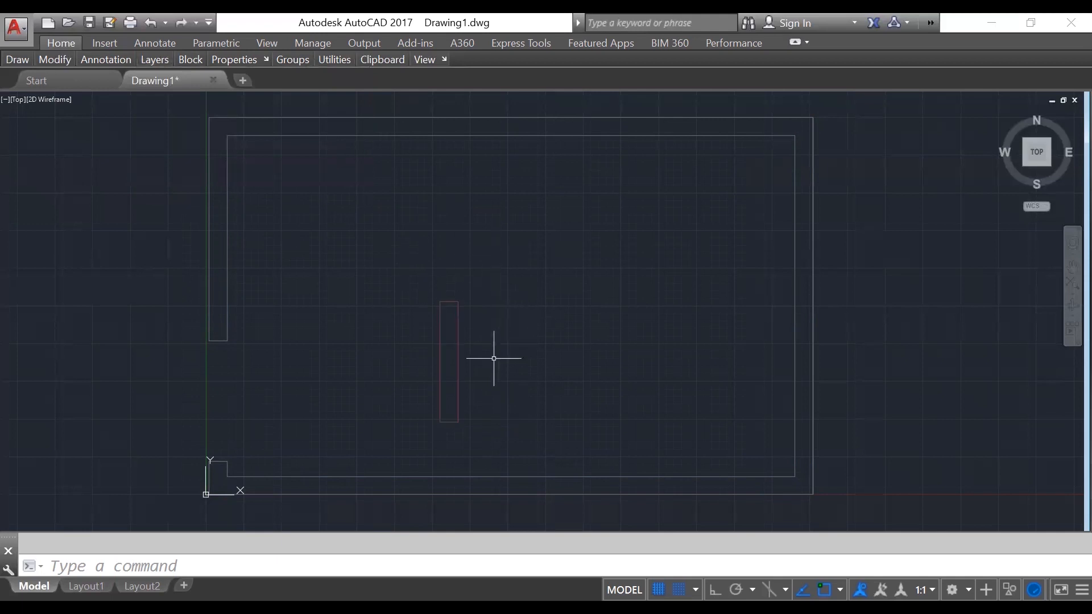
- Make Puertas the current layer
mouse_move(155, 59)
click(315, 84)
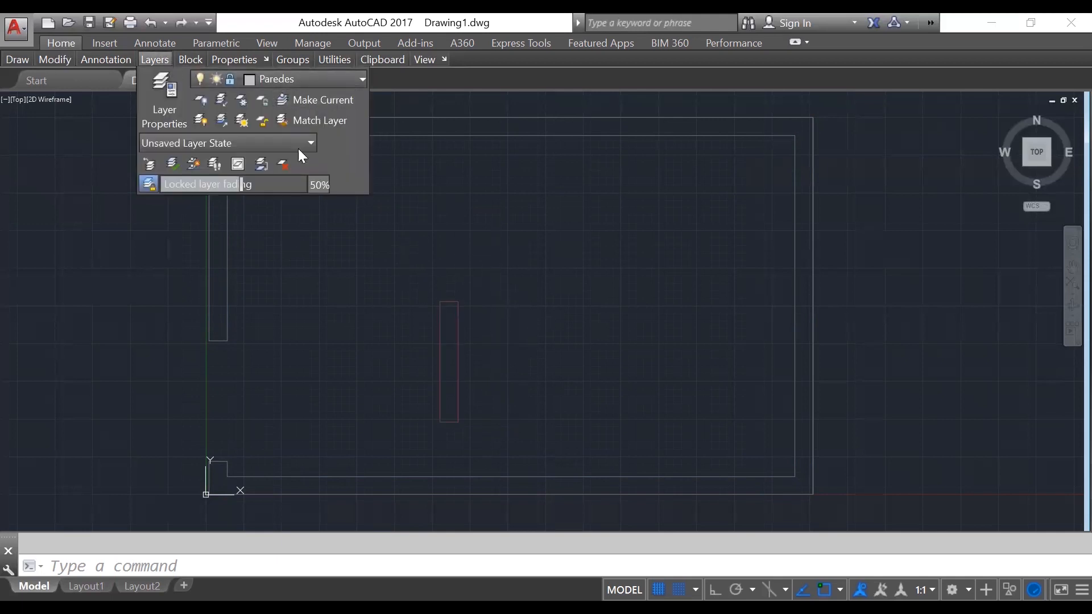
click(298, 162)
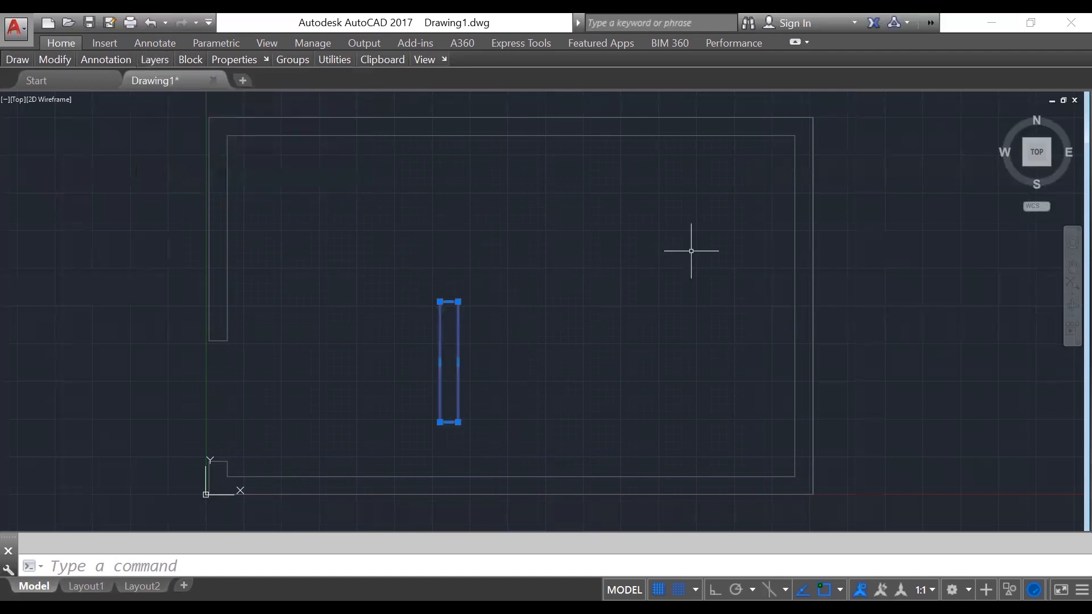
- Rotate the door rectangle to a partly open angle and move its lower corner onto the lower wall corner of the opening
text(rota)
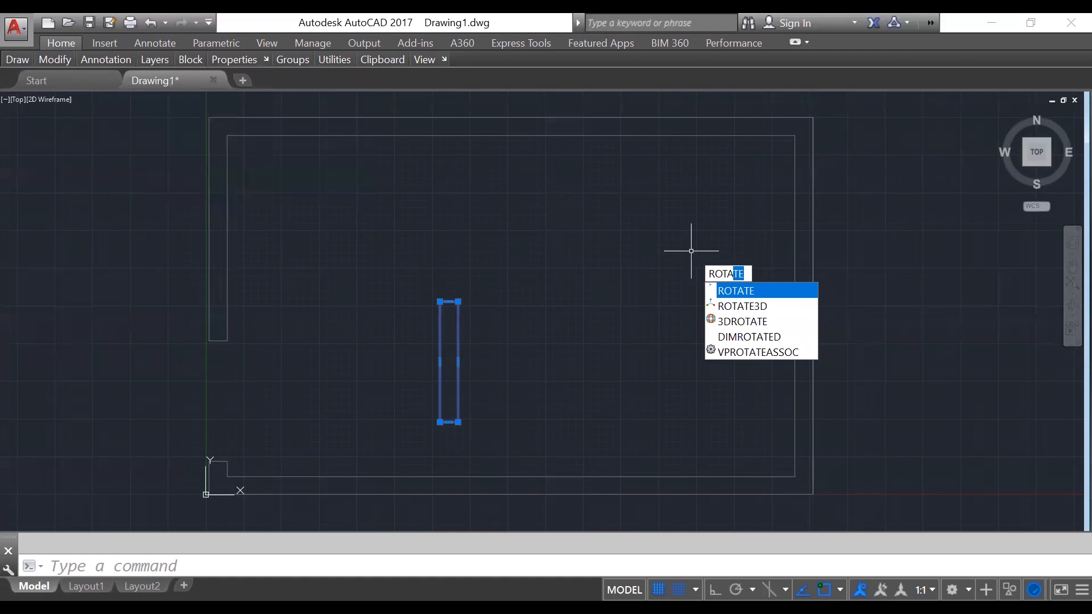
key(Escape)
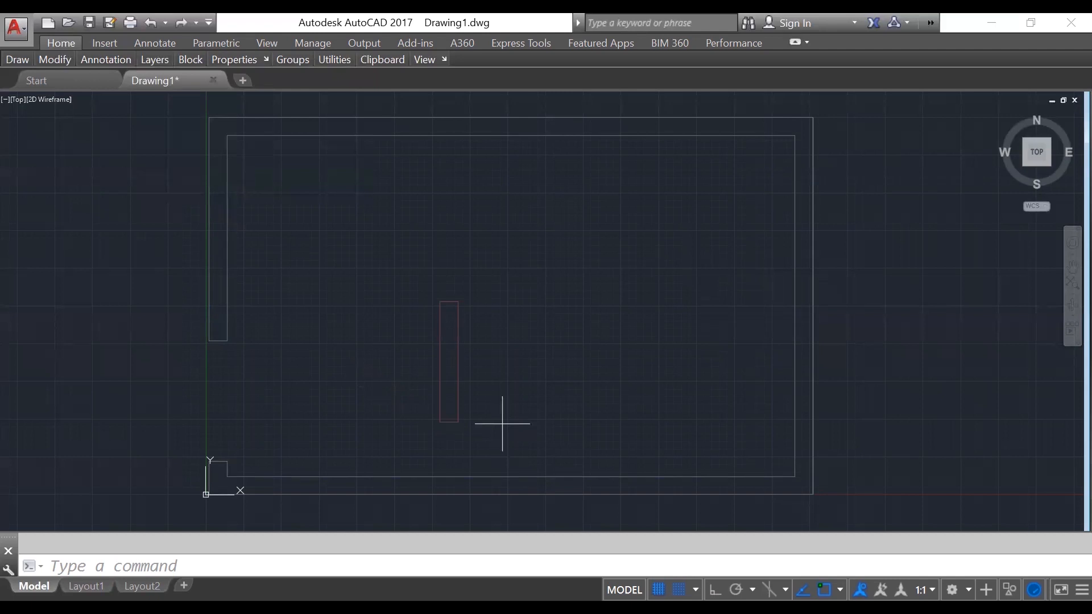
key(ctrl+y)
click(581, 436)
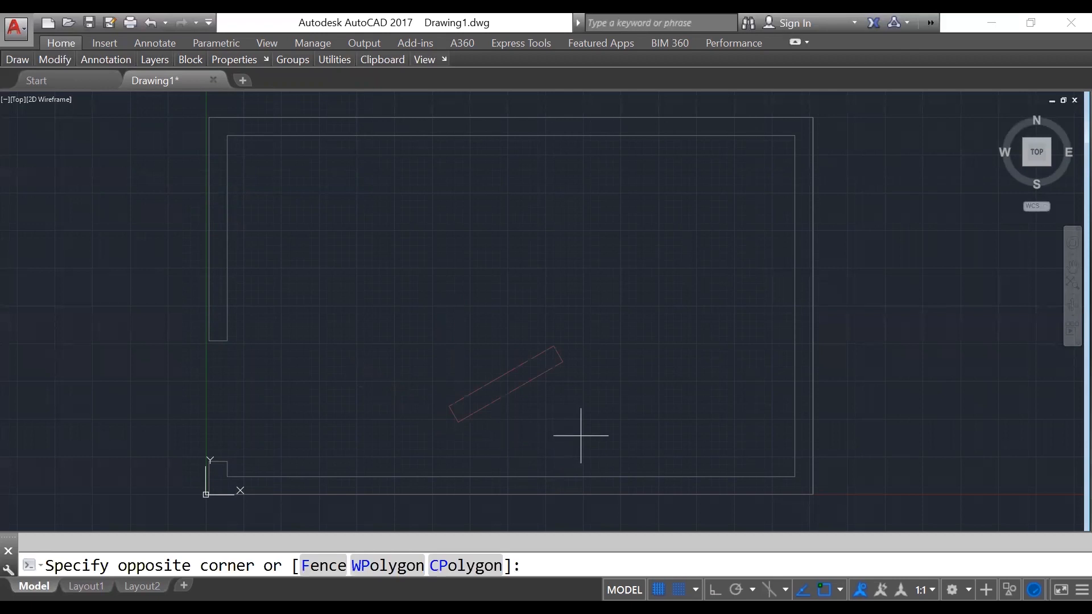
click(482, 319)
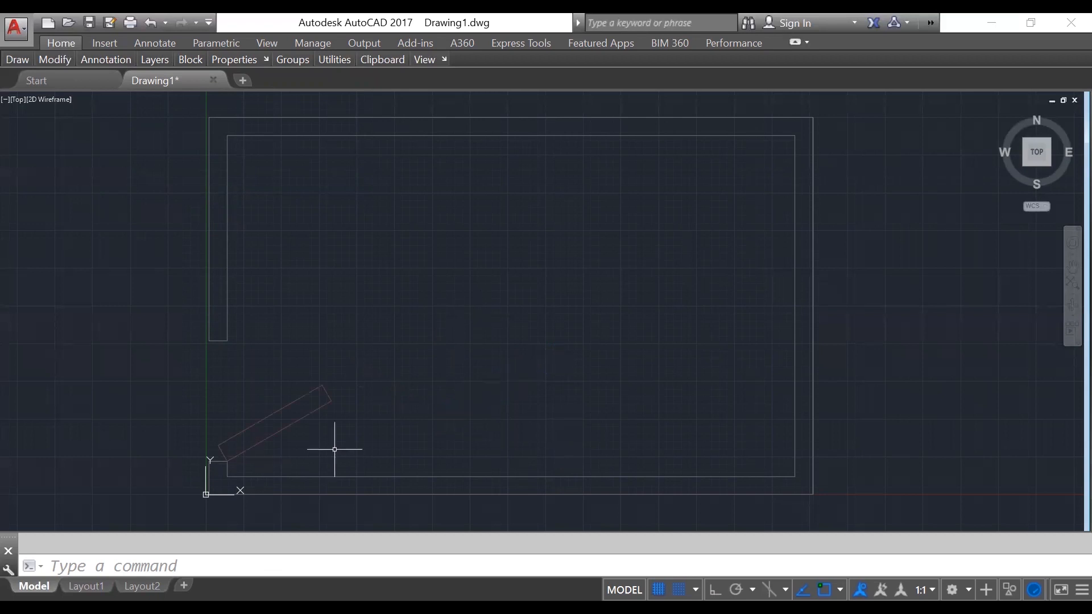
- Lock the Puertas layer that holds the rotated door rectangle
scroll(284, 434, up, 2)
middle_drag(281, 437, 388, 375)
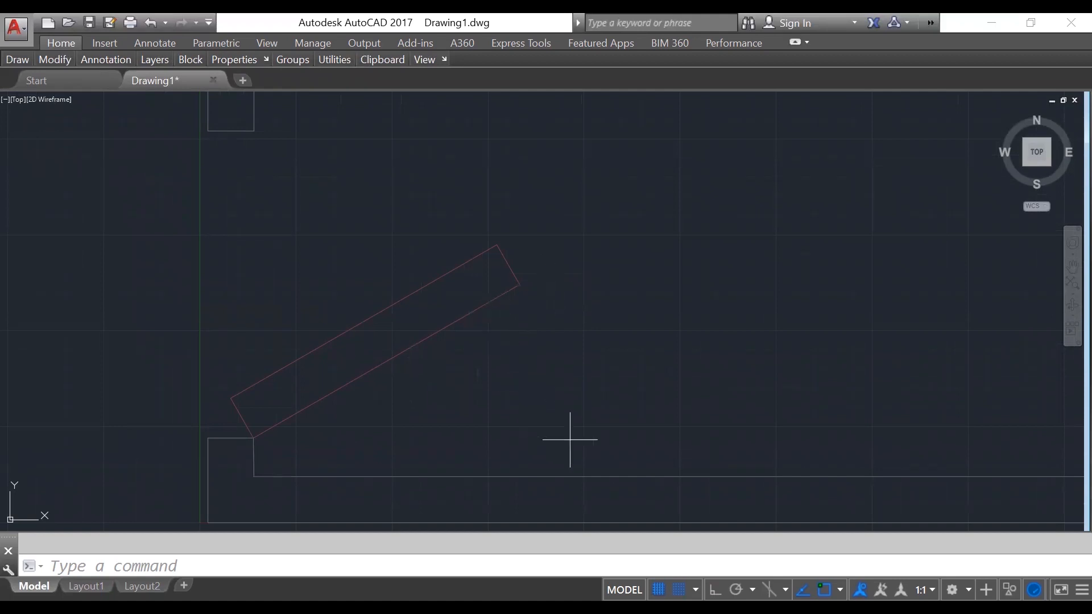
click(452, 324)
mouse_move(155, 57)
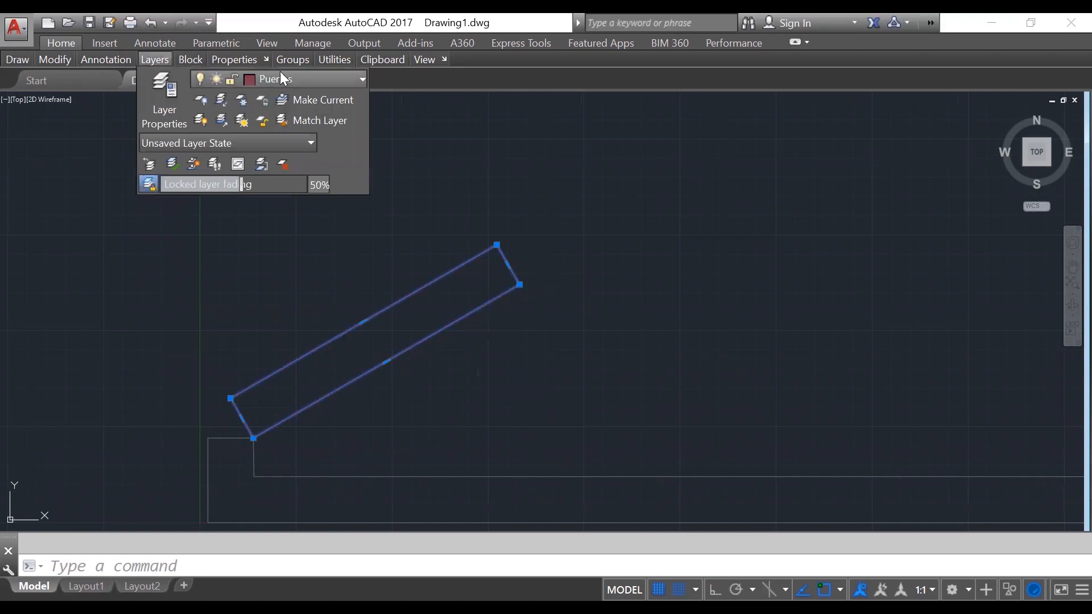
click(325, 80)
click(237, 161)
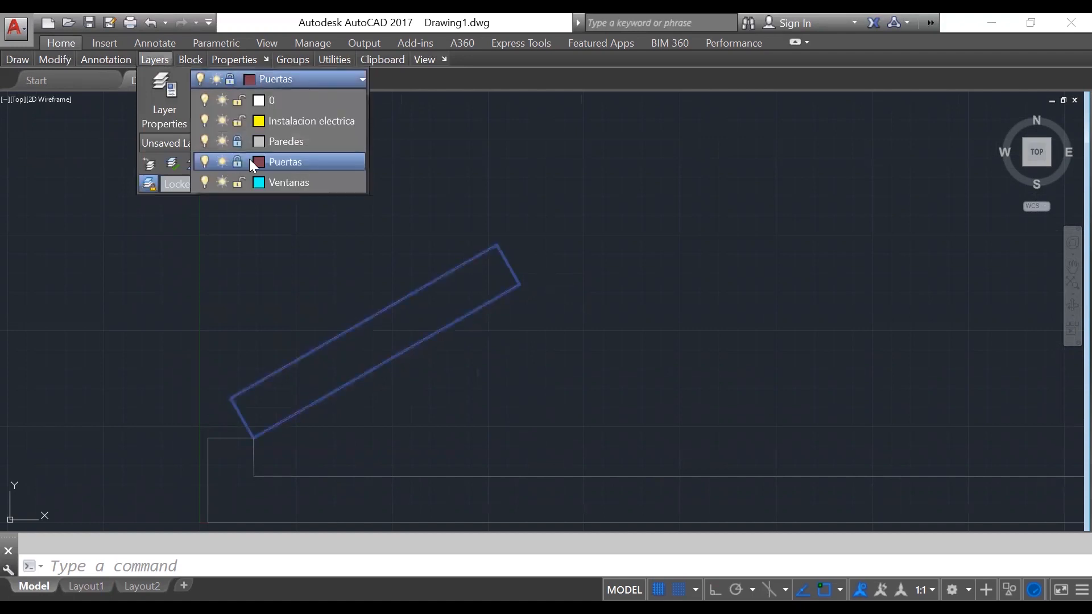
click(392, 177)
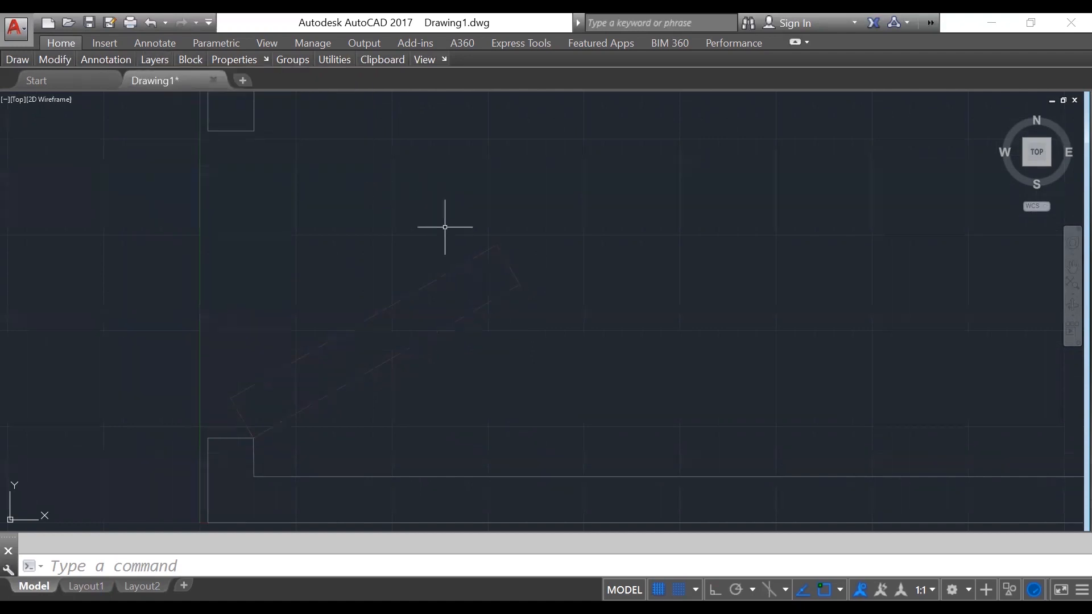
- Turn off the current Puertas layer and turn it back on
scroll(414, 252, down, 3)
middle_drag(526, 219, 365, 334)
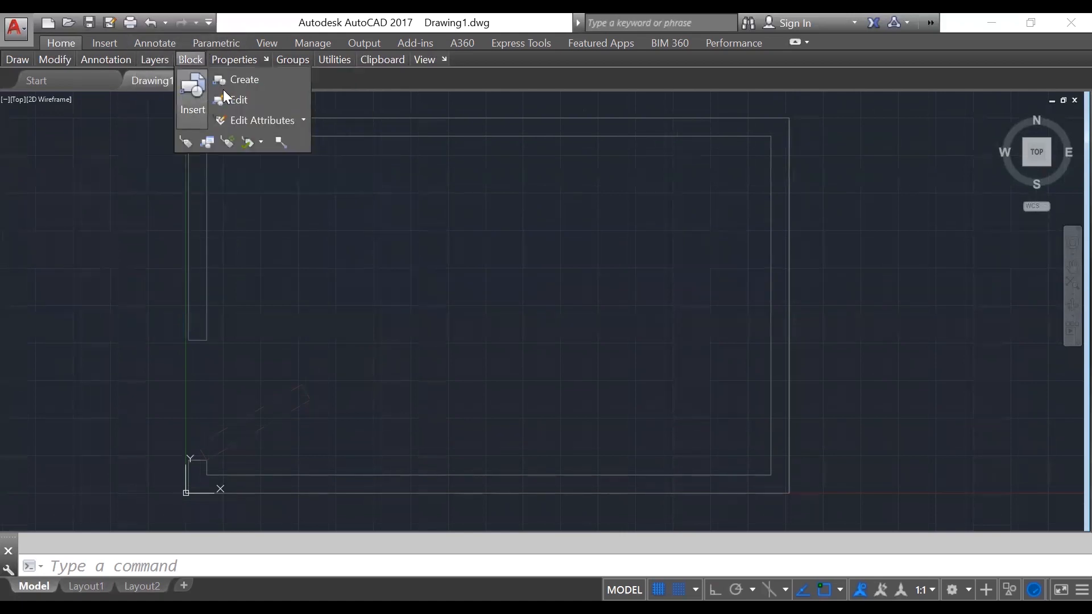
mouse_move(163, 60)
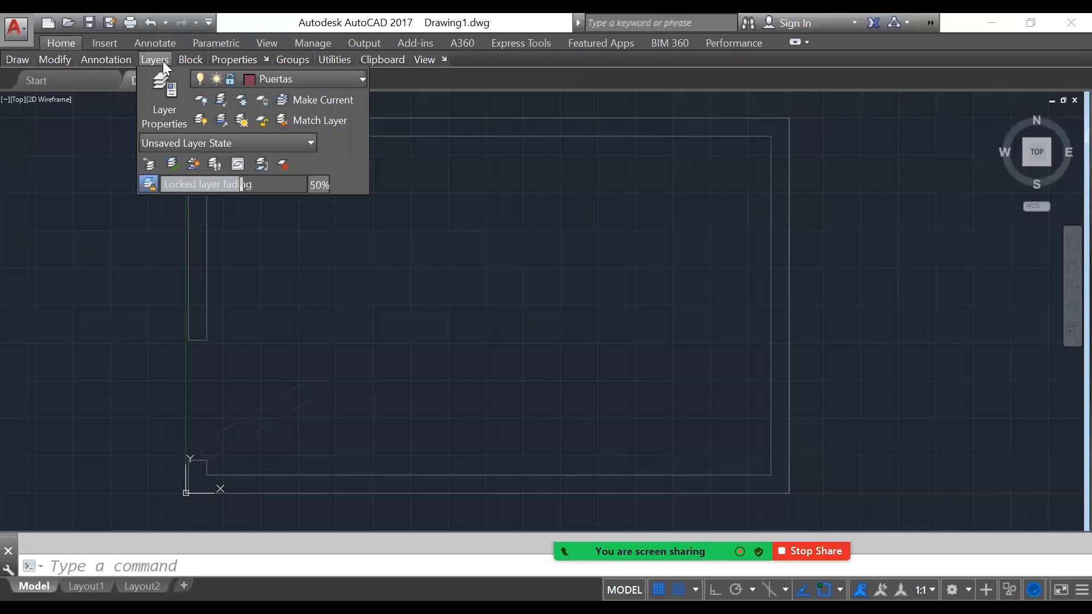
click(341, 79)
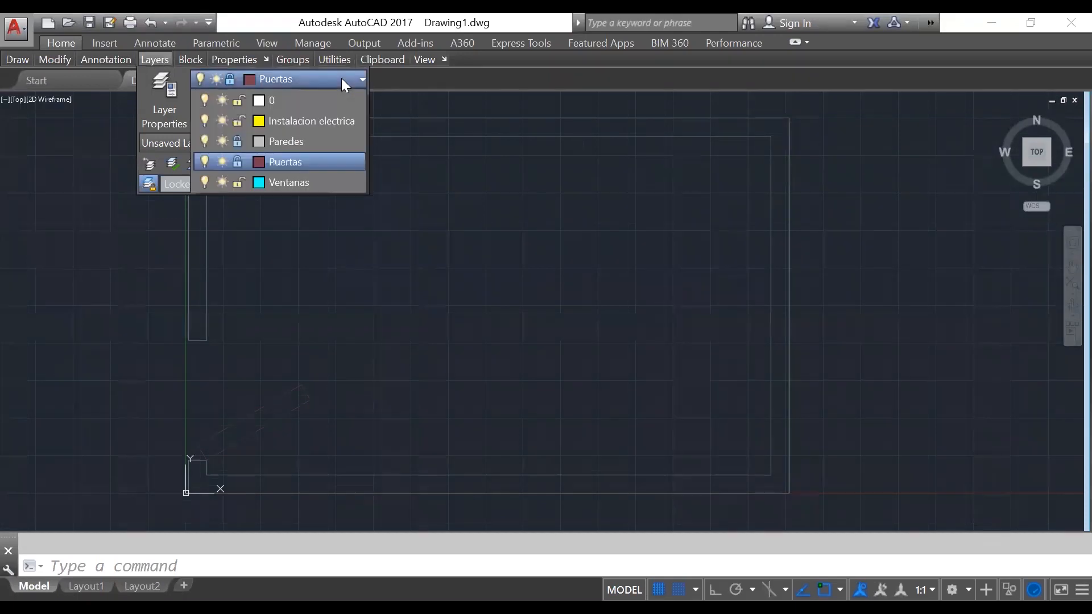
click(204, 161)
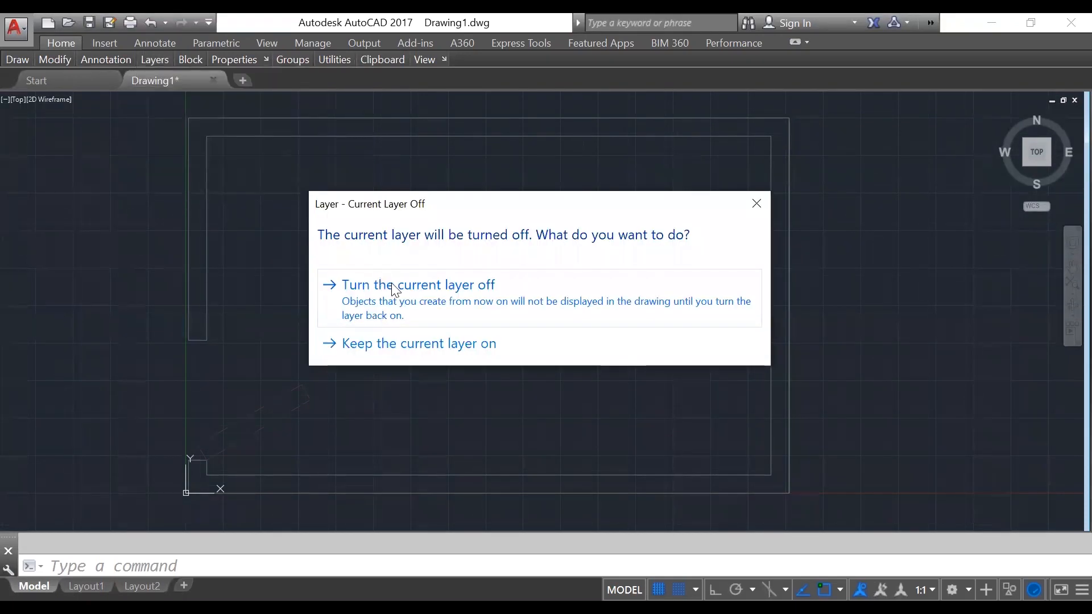
click(392, 287)
scroll(214, 460, up, 3)
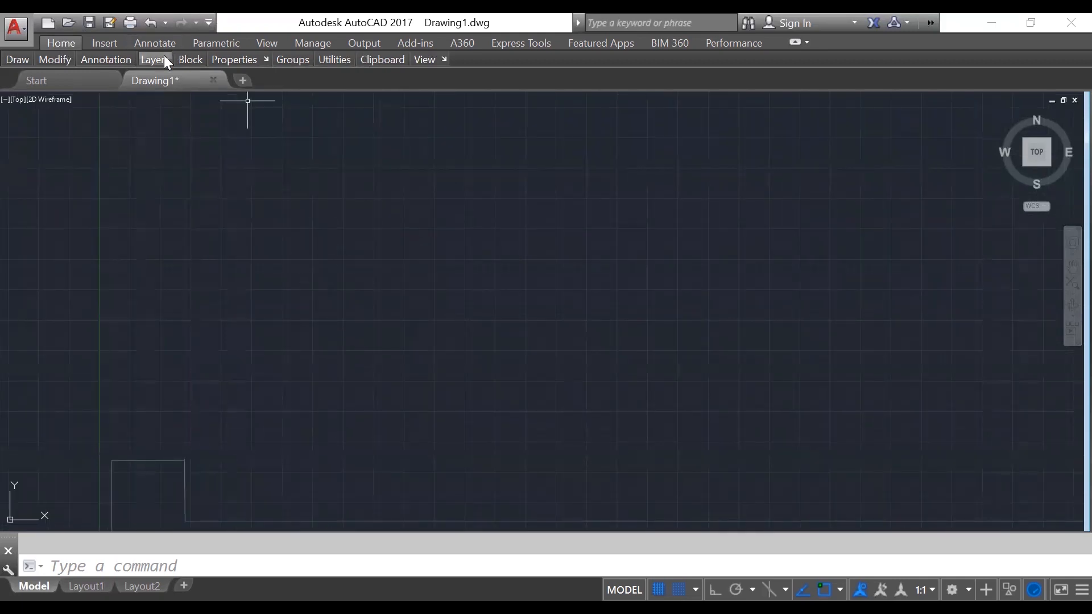
mouse_move(190, 60)
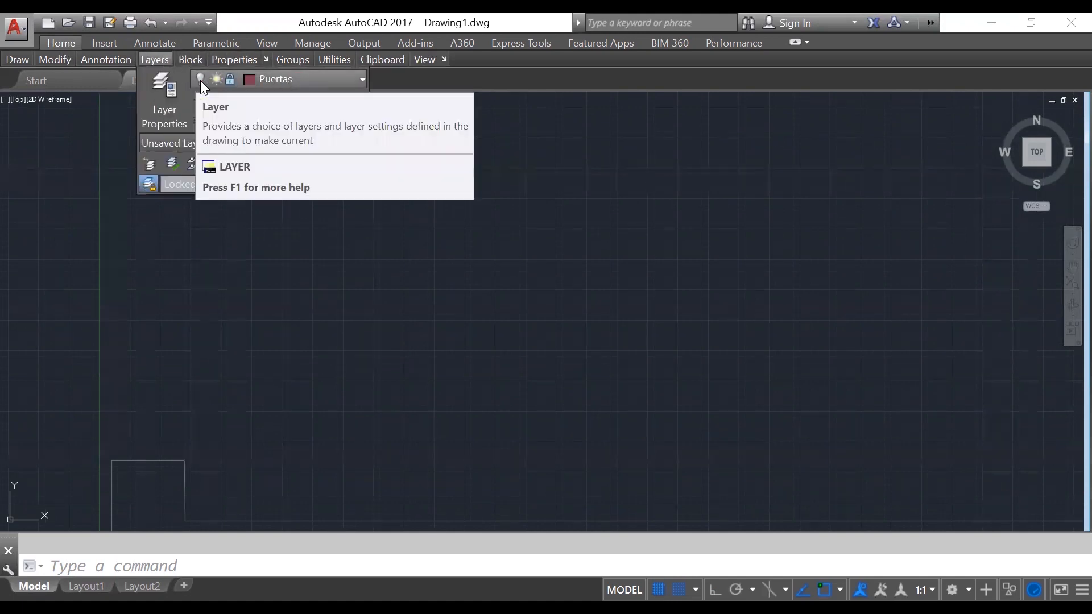
click(207, 79)
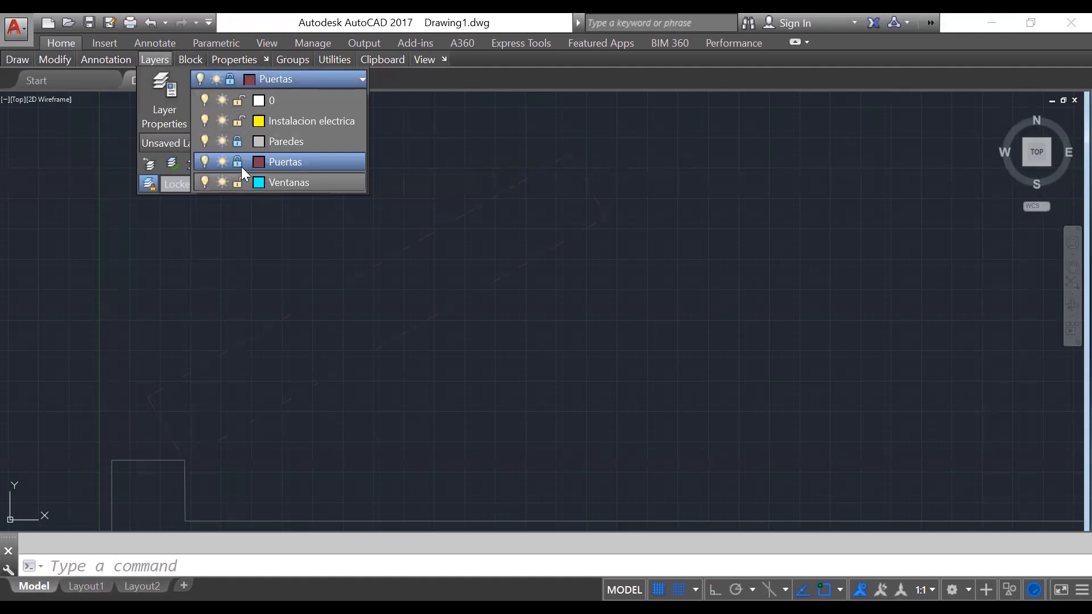
- Make Ventanas the current layer
scroll(558, 261, down, 6)
middle_drag(663, 195, 283, 346)
scroll(290, 271, down, 2)
middle_drag(289, 271, 344, 290)
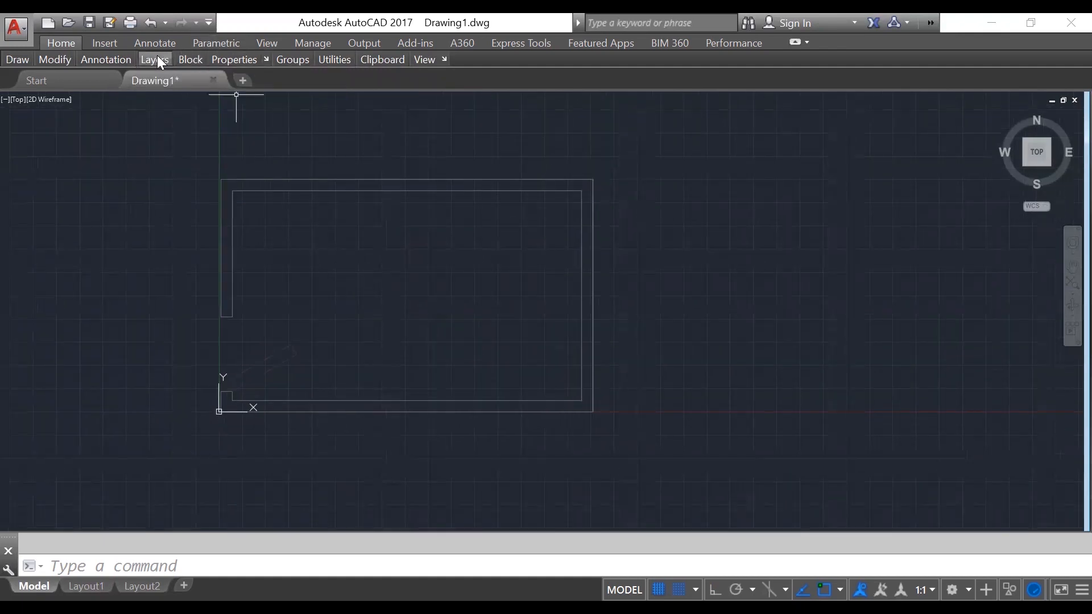
mouse_move(157, 58)
click(355, 78)
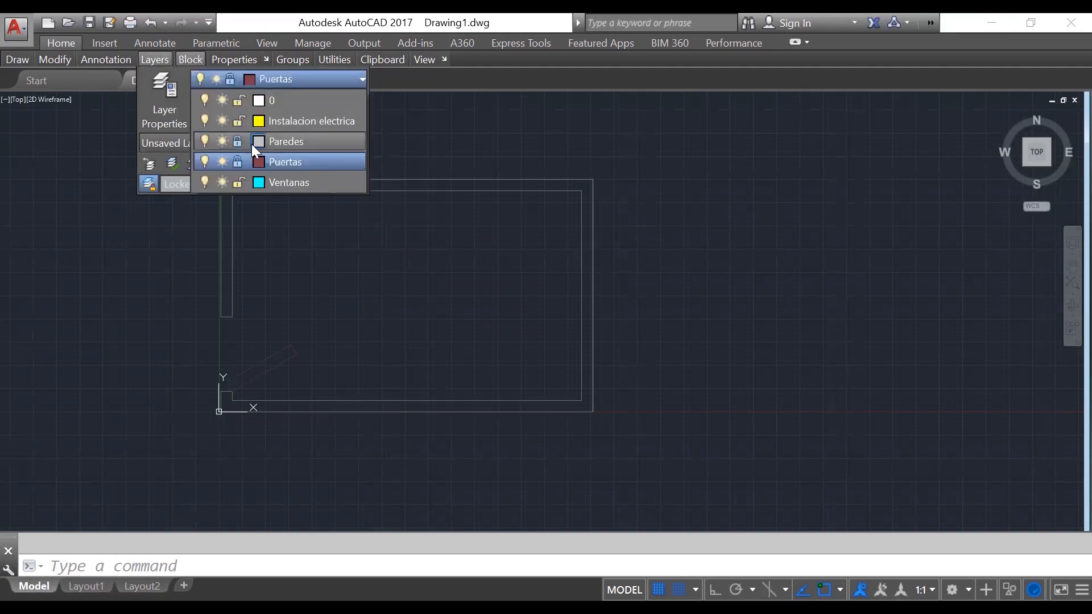
click(297, 181)
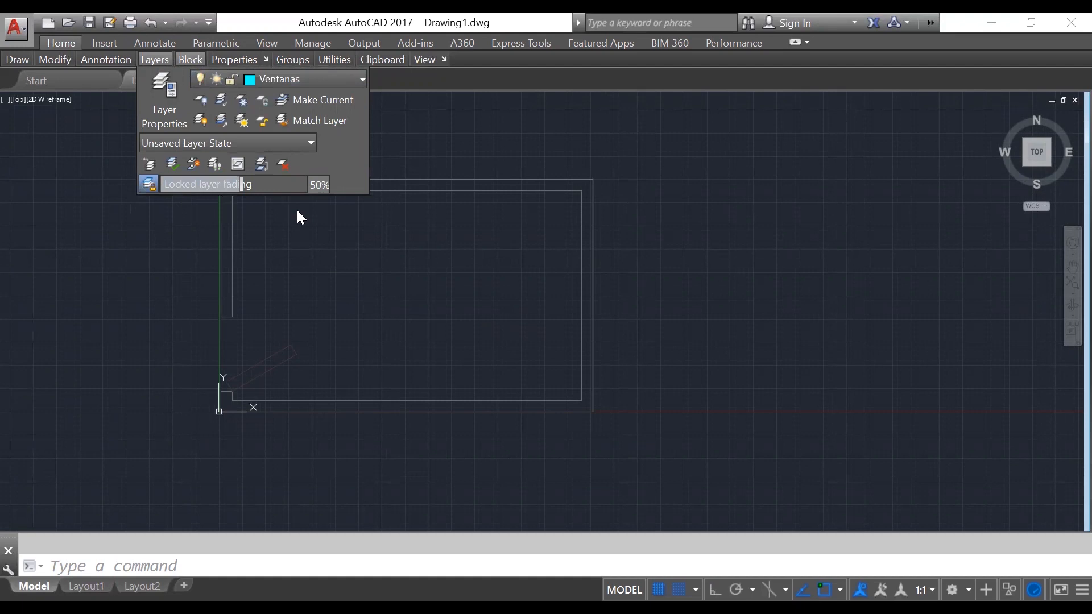
- Draw a closed window outline with lines across the upper wall's thickness, extending 600 to each side of the wall's midpoint
scroll(249, 243, up, 5)
mouse_move(243, 251)
middle_down()
mouse_move(300, 262)
mouse_move(300, 280)
middle_up()
mouse_move(362, 227)
middle_down()
mouse_move(301, 286)
mouse_move(169, 282)
middle_up()
scroll(327, 282, down, 1)
middle_drag(384, 276, 372, 284)
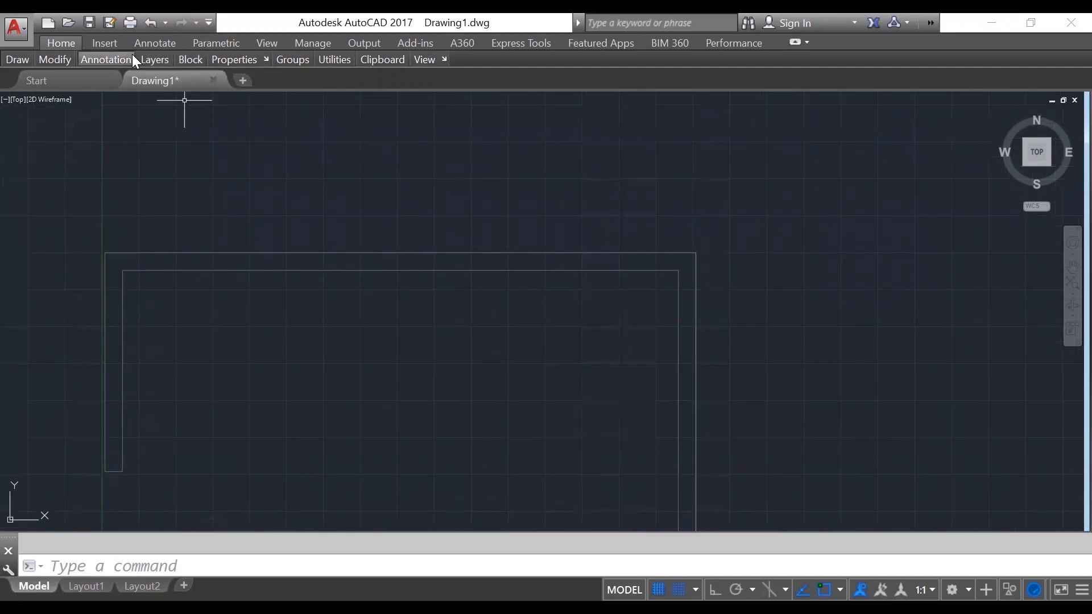
mouse_move(106, 59)
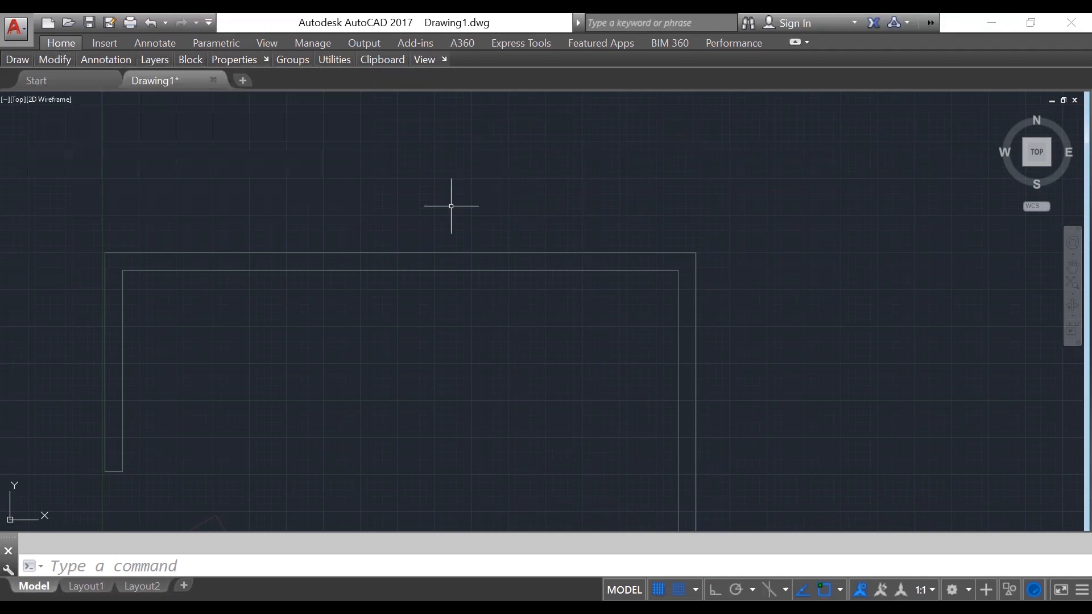
text(l)
key(Return)
click(401, 252)
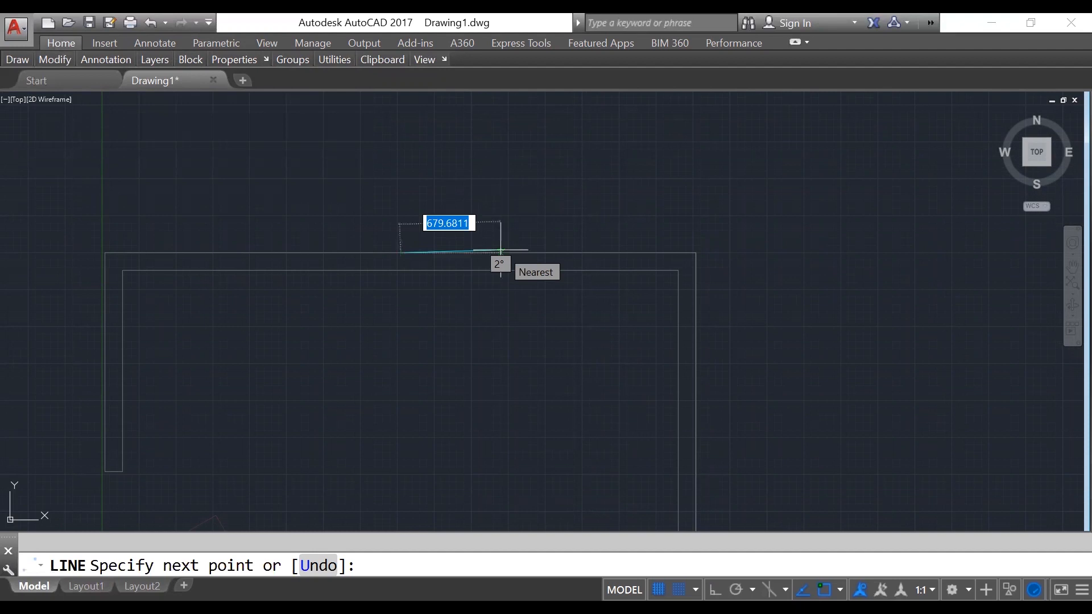
text(600)
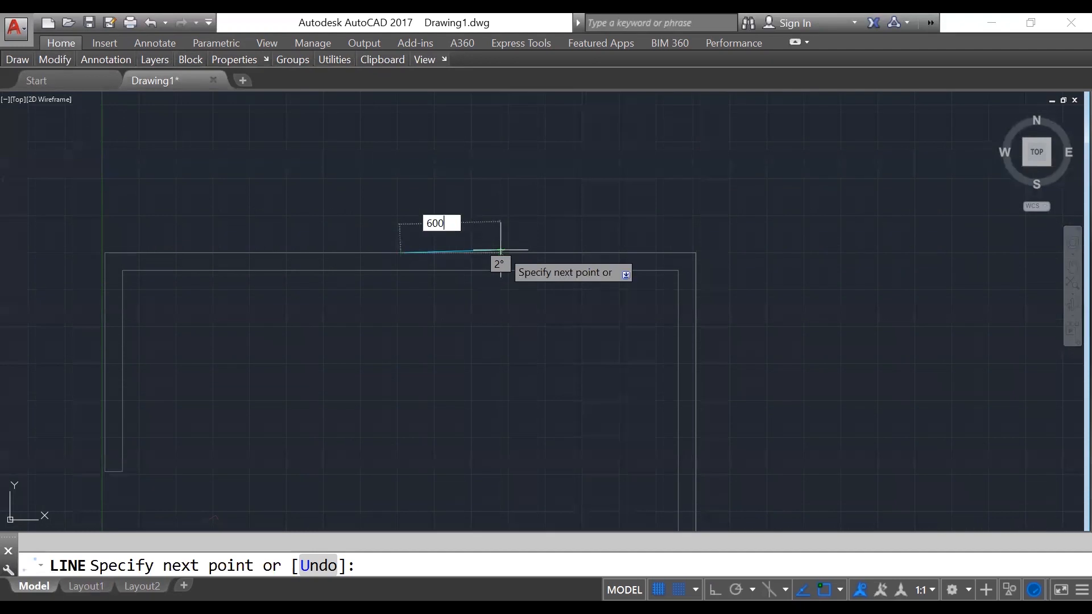
key(Tab)
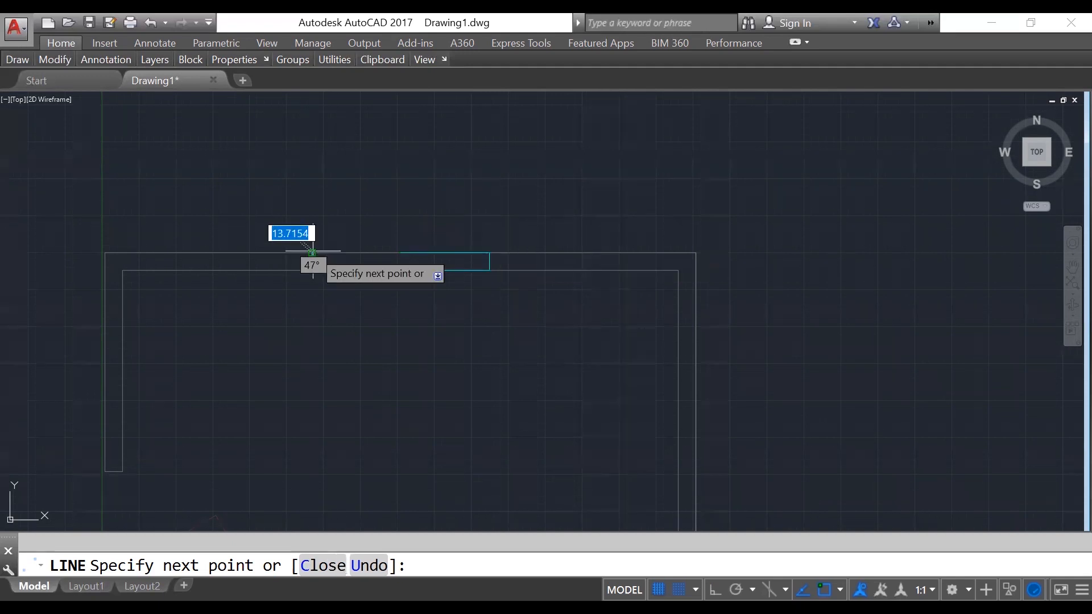
click(400, 253)
key(Escape)
- Zoom out from the room and use Zoom Window to enlarge the area around its right wall
scroll(404, 254, down, 2)
middle_drag(511, 280, 654, 254)
scroll(650, 254, down, 1)
scroll(597, 320, down, 2)
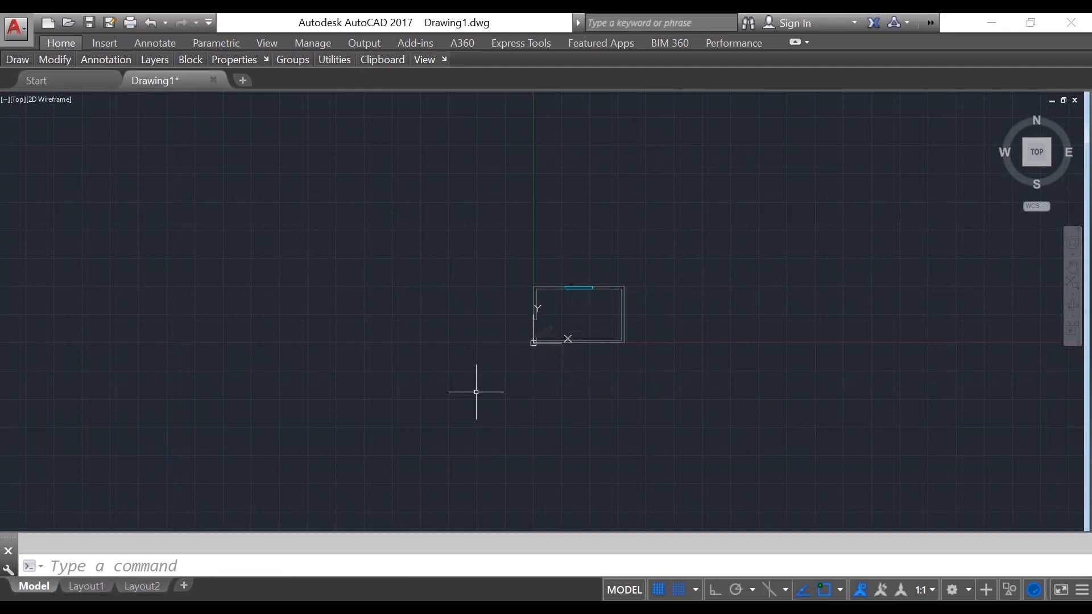
text(z)
key(Return)
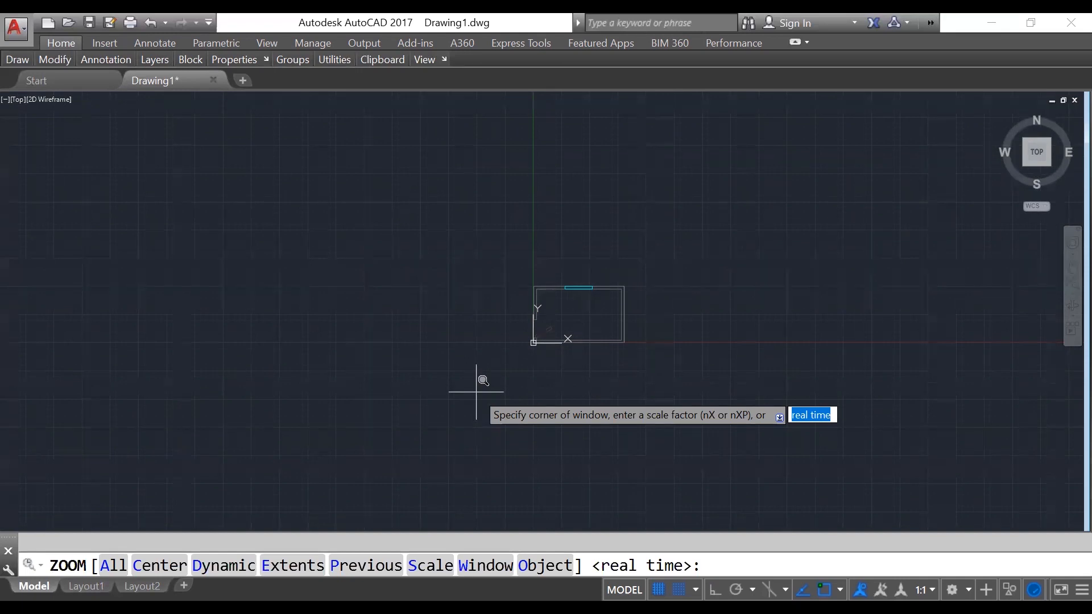
click(609, 354)
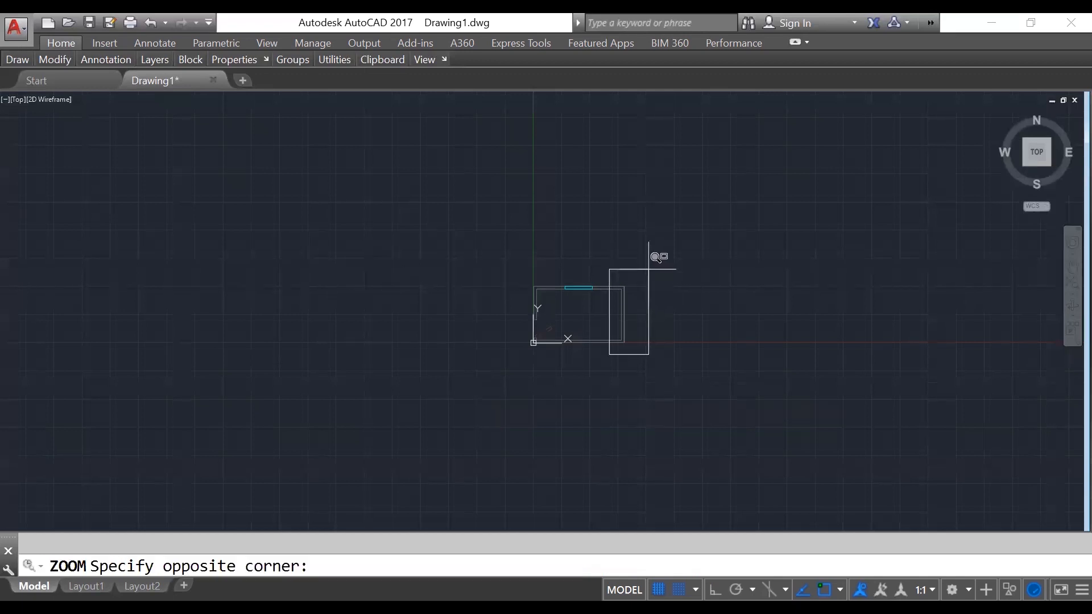
click(648, 269)
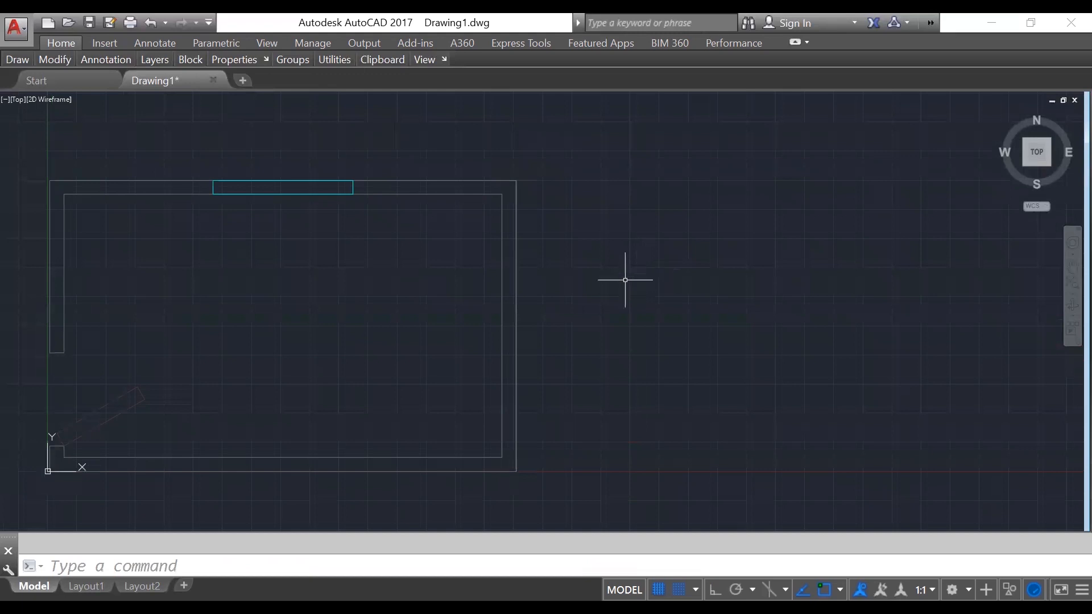
- Examine the window's upper right corner up close and use Zoom Extents to fit the whole drawing
scroll(318, 156, up, 6)
scroll(273, 170, up, 2)
scroll(609, 361, up, 3)
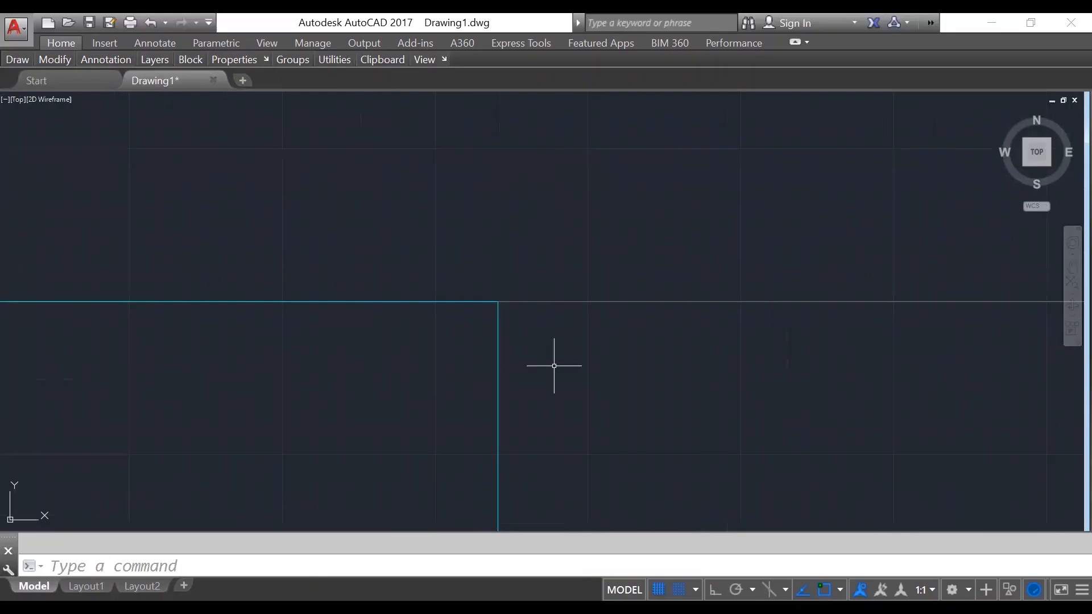
text(z)
key(Return)
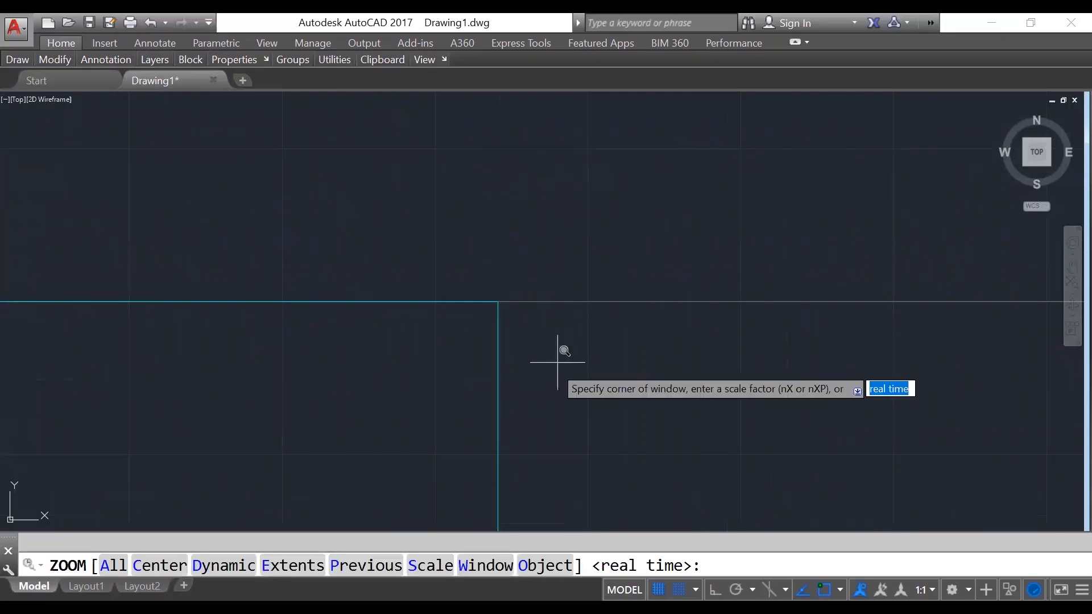
text(e)
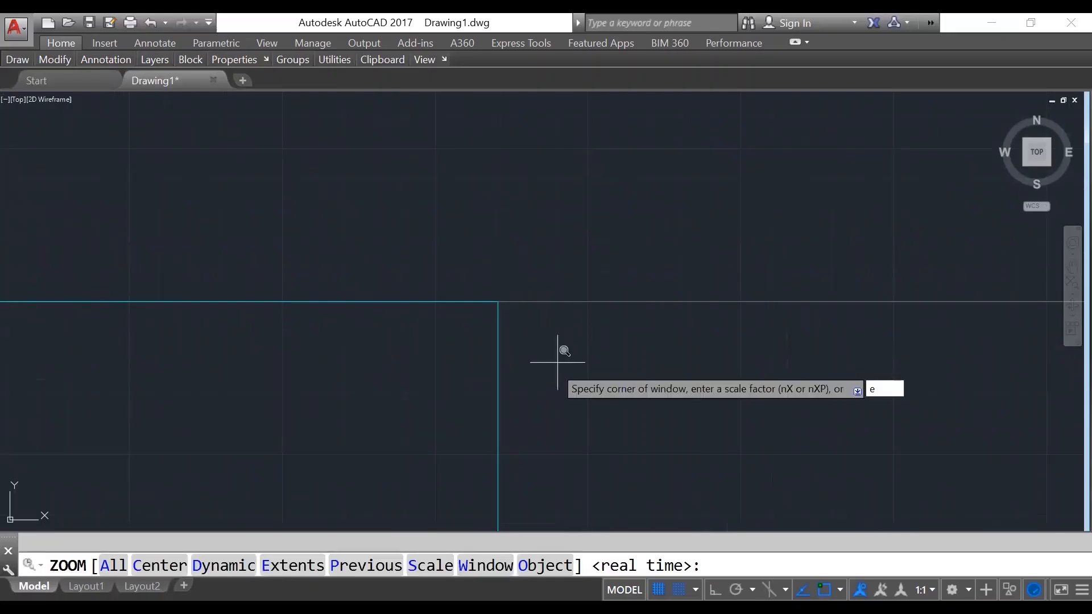
key(Return)
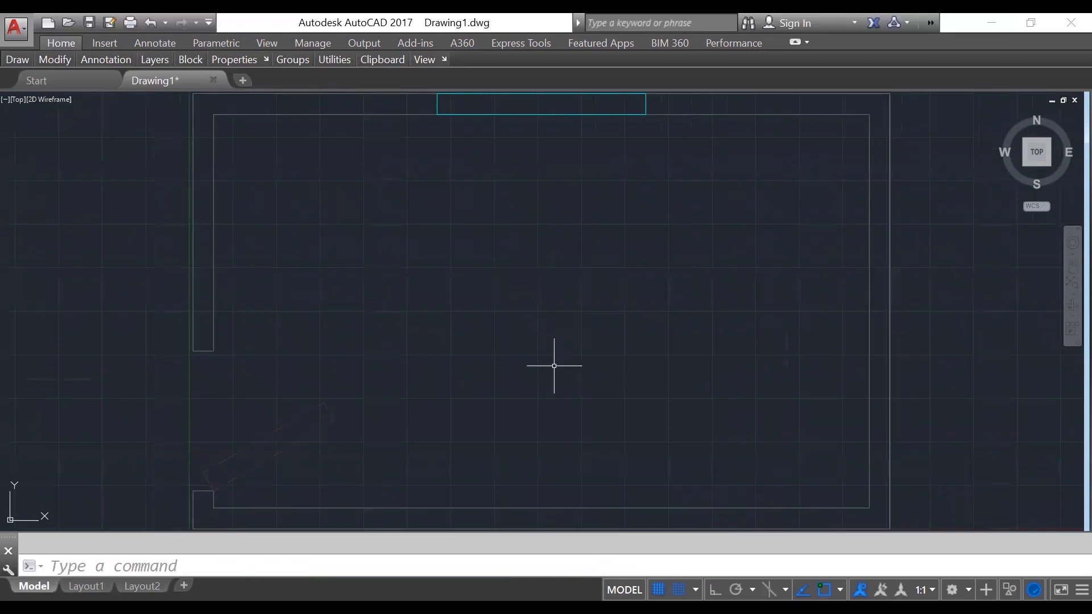
- Place a copy of the upper wall's window, rotated upright, within the thickness of the right wall
middle_drag(556, 359, 459, 384)
middle_drag(396, 251, 369, 343)
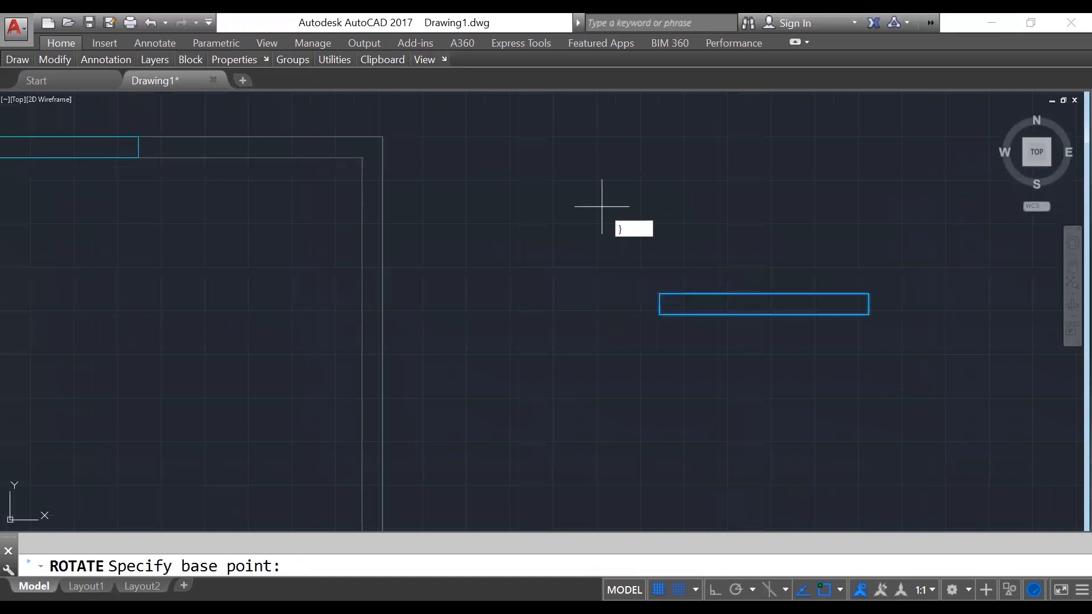
key(Escape)
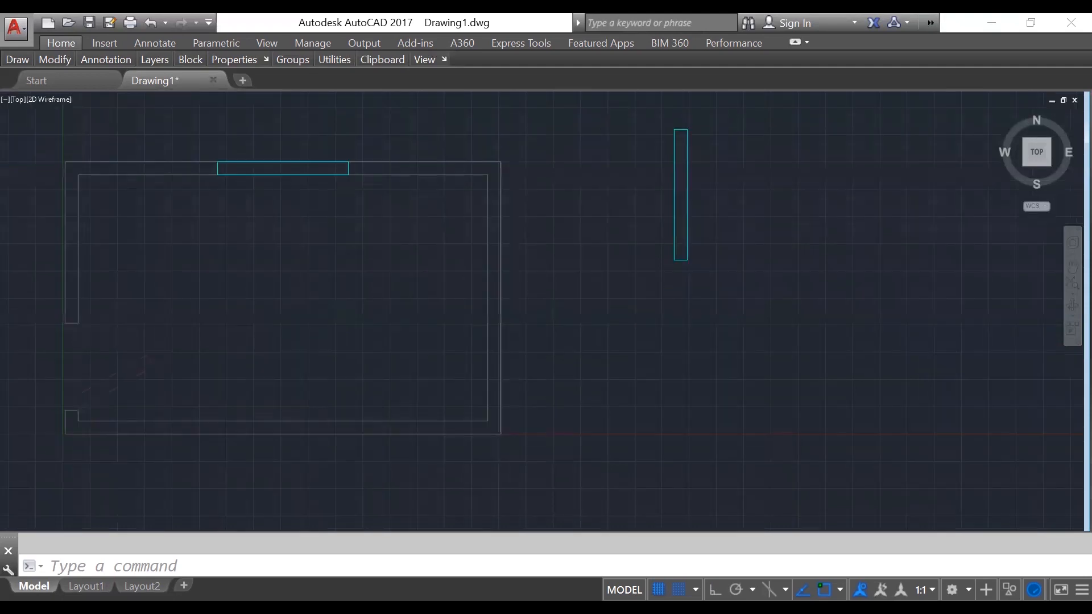
scroll(662, 358, down, 3)
click(648, 199)
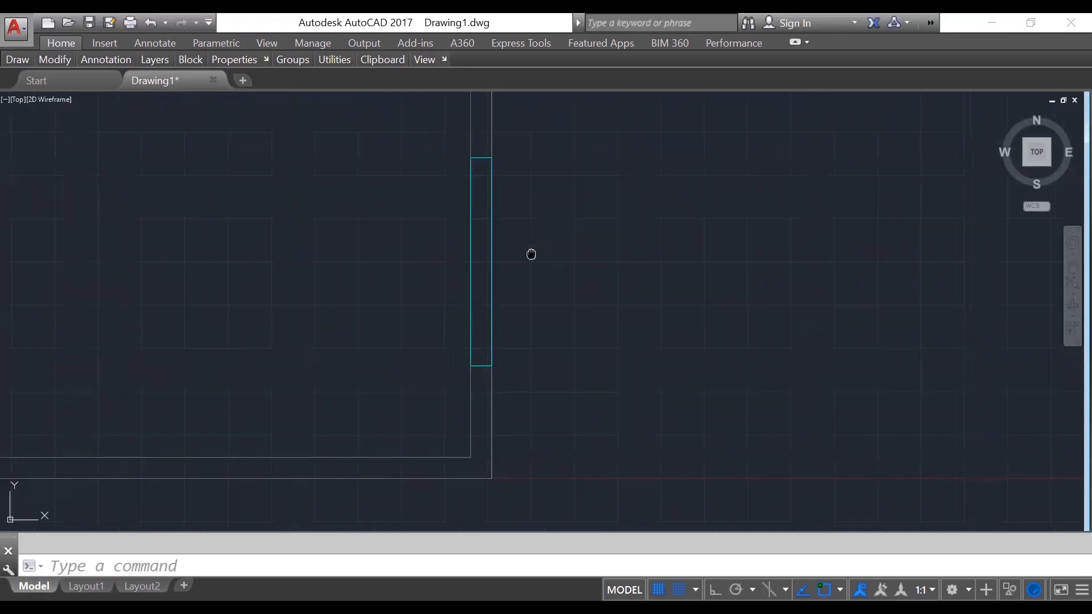
- Draw a vertical centre line through the full length of the right wall's window
scroll(531, 273, up, 1)
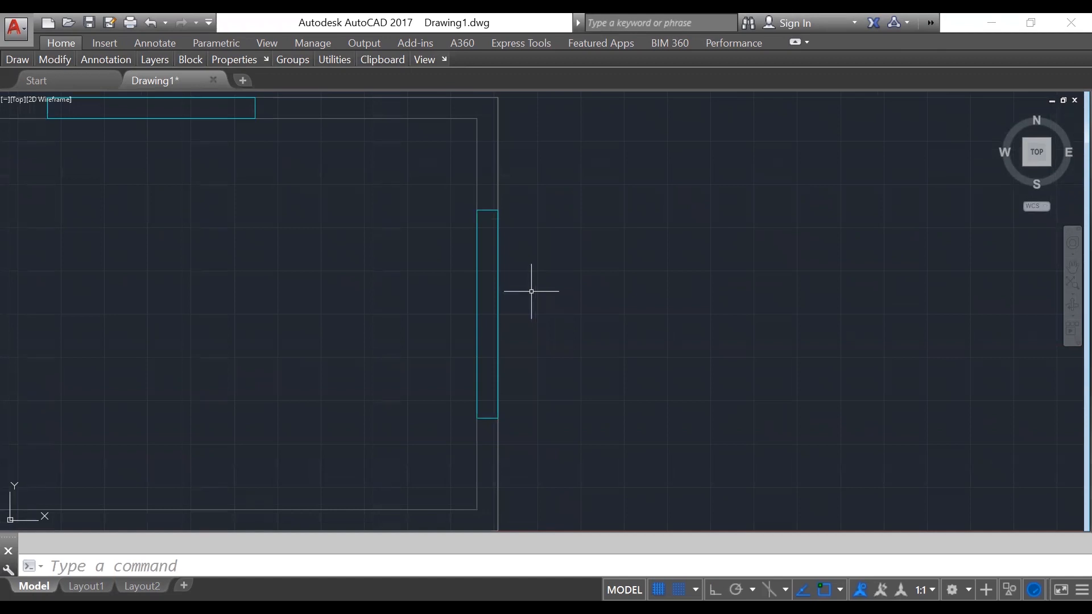
scroll(531, 292, down, 1)
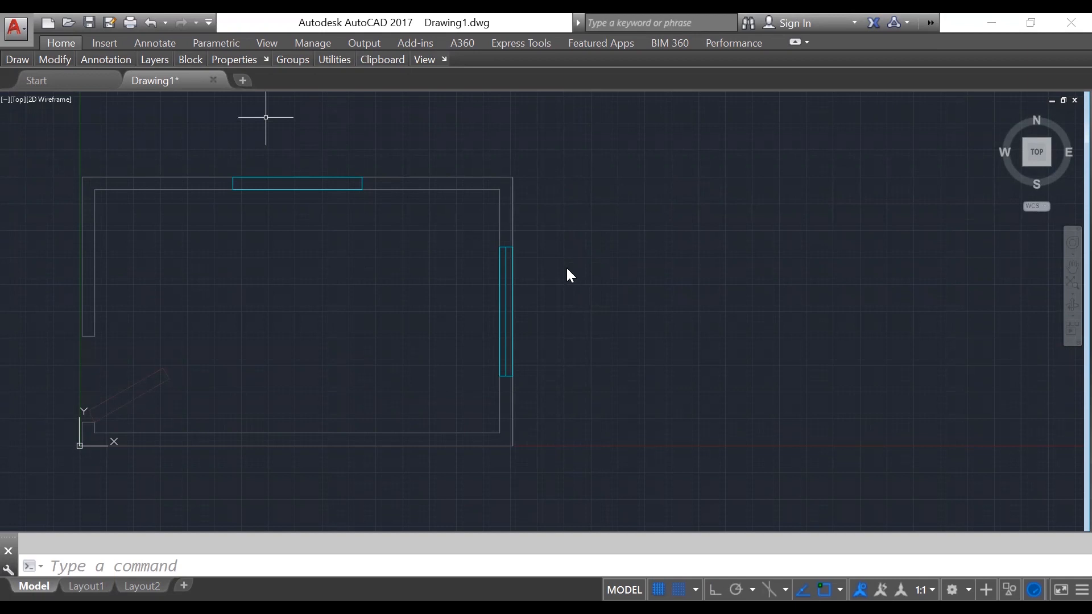
scroll(715, 289, down, 2)
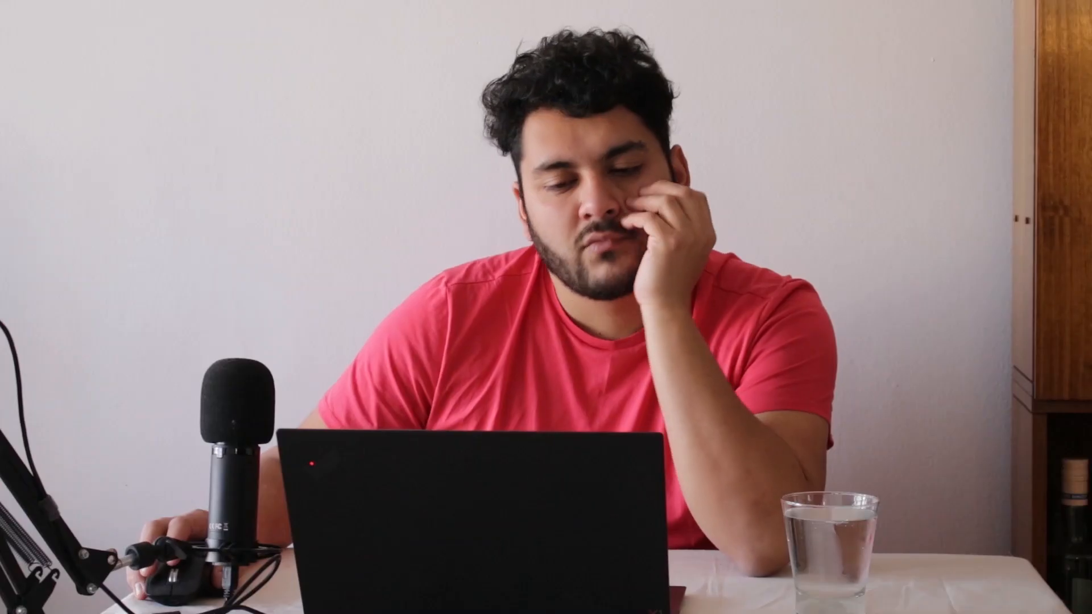